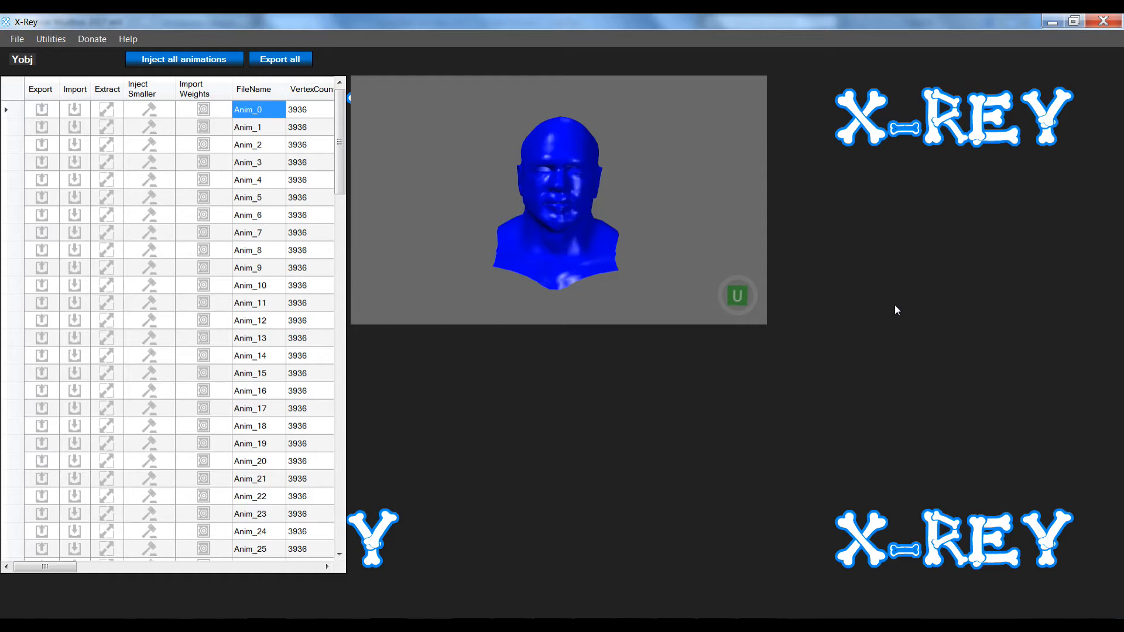
Preview the Anim_0, Anim_1 and Anim_4 head morphs, then bring up opening a yobj model
click(258, 111)
click(252, 130)
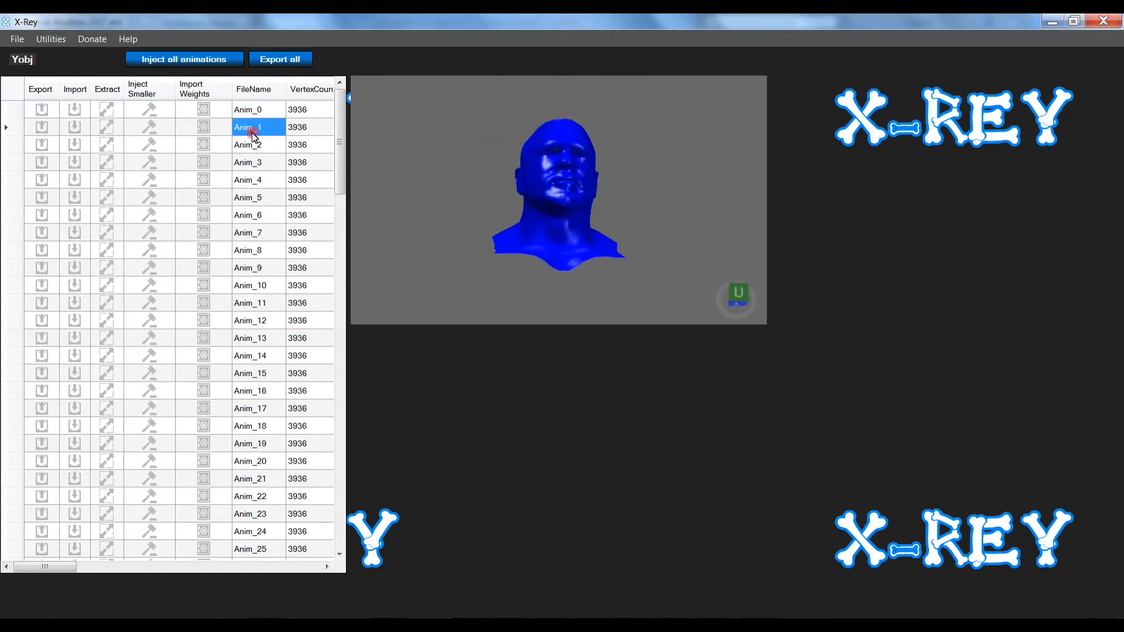
click(249, 180)
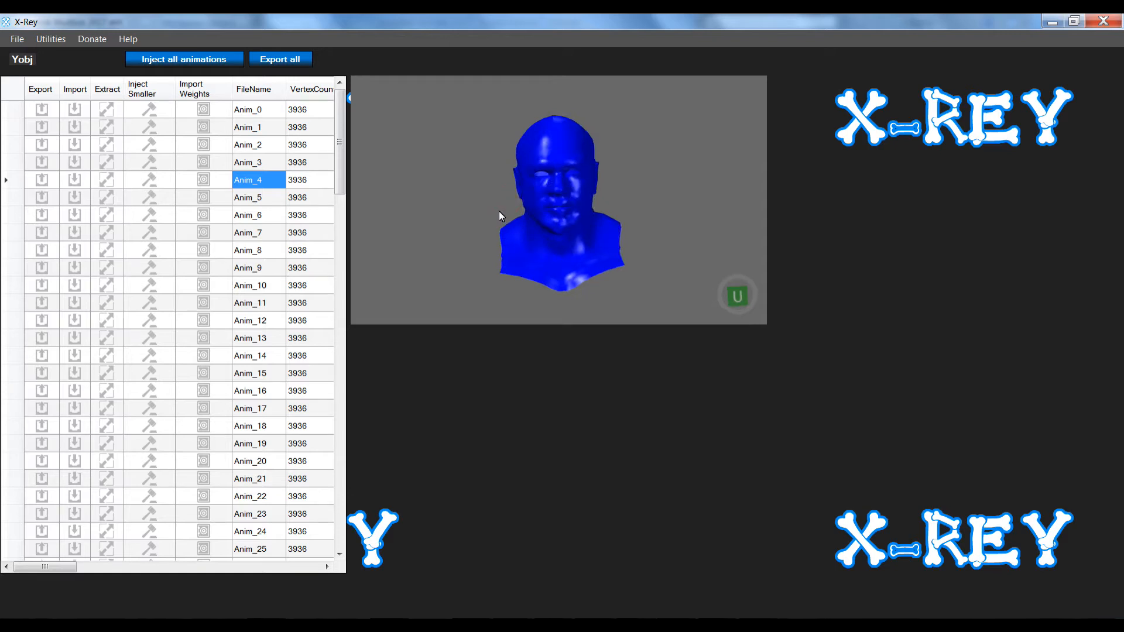
key(ctrl+o)
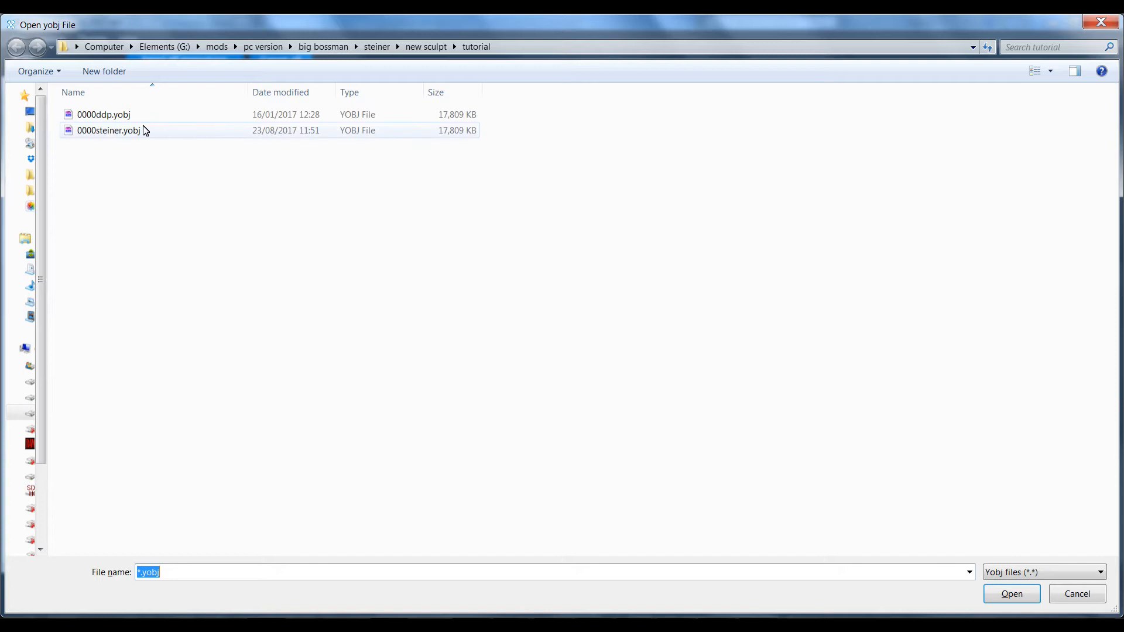
Load the 0000steiner.yobj full-body model in X-Rey
double_click(146, 130)
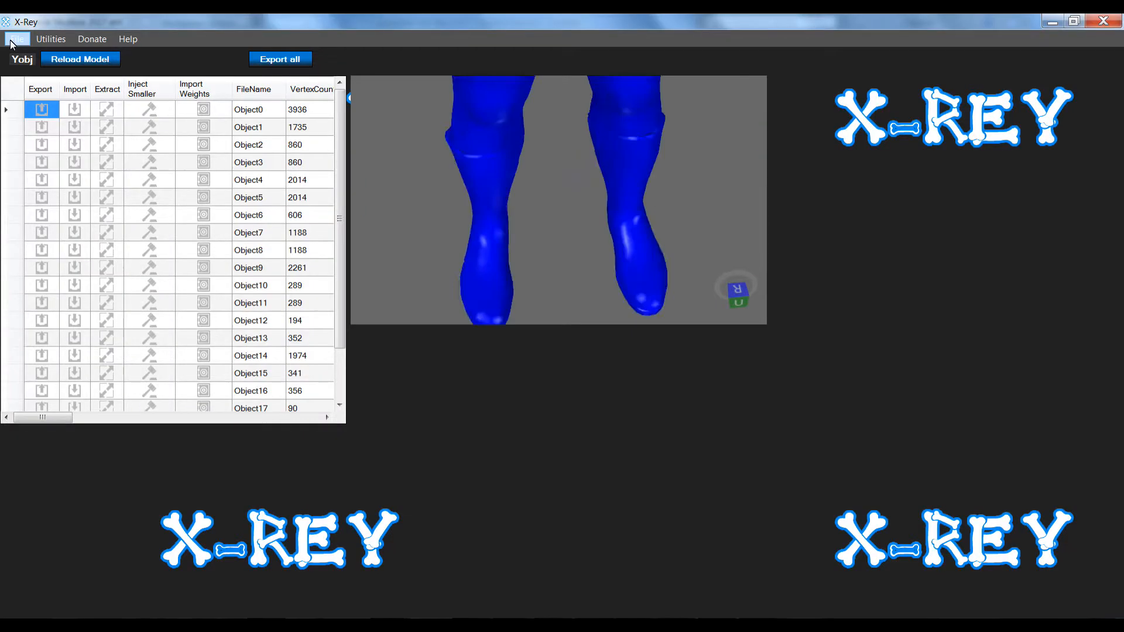
click(17, 38)
mouse_move(16, 55)
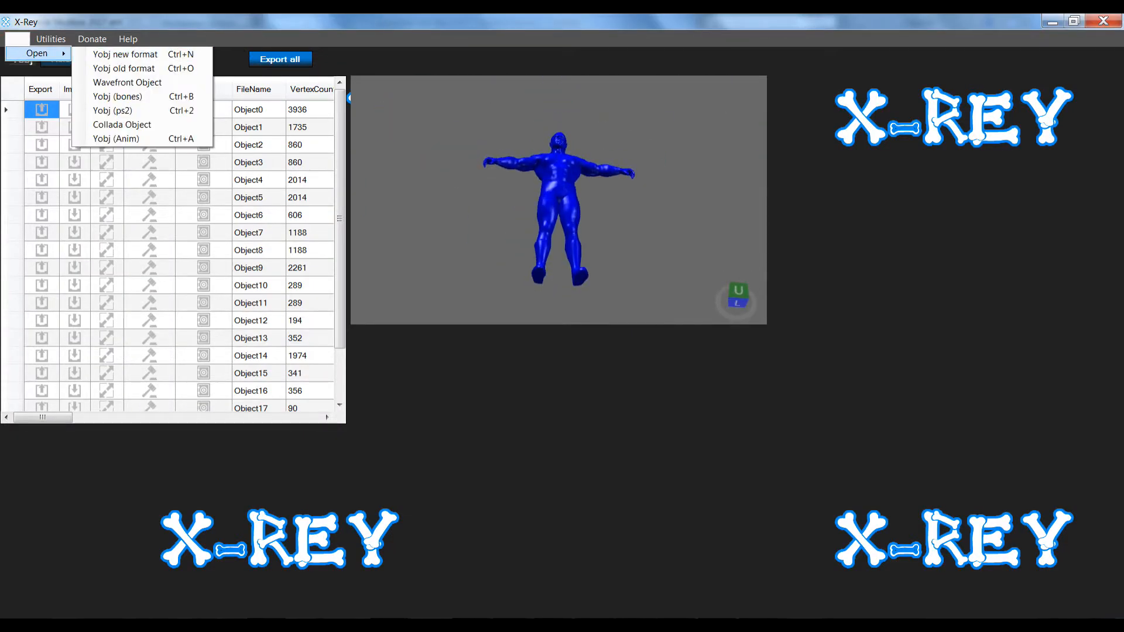
click(321, 16)
Show the Object0 head mesh on its own and start exporting it as Object0.obj
right_drag(569, 200, 572, 244)
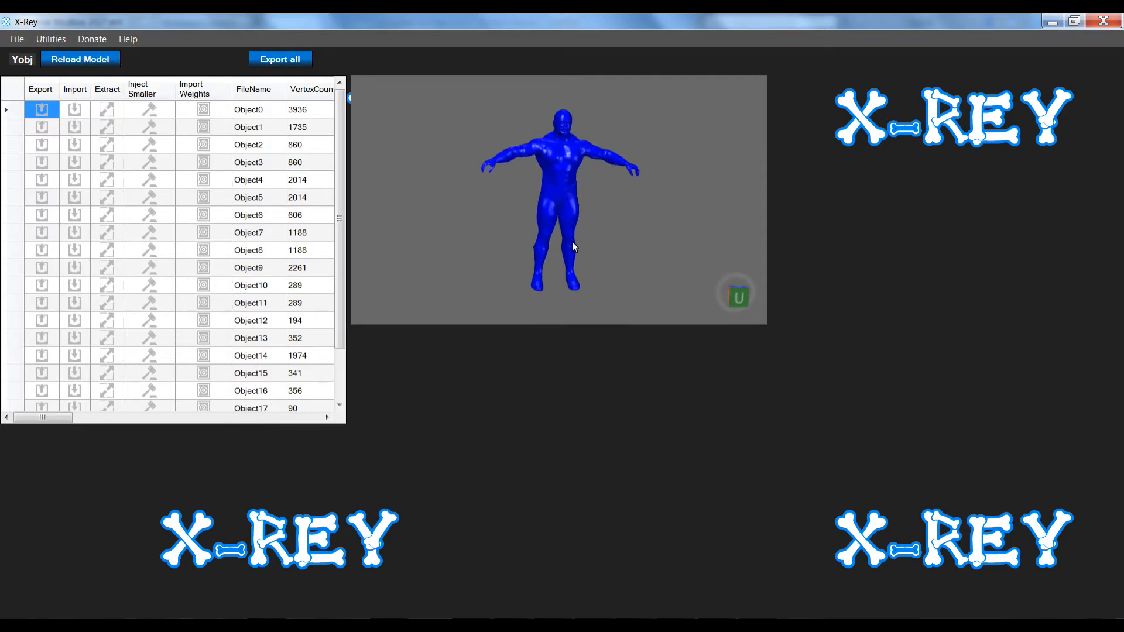
click(251, 110)
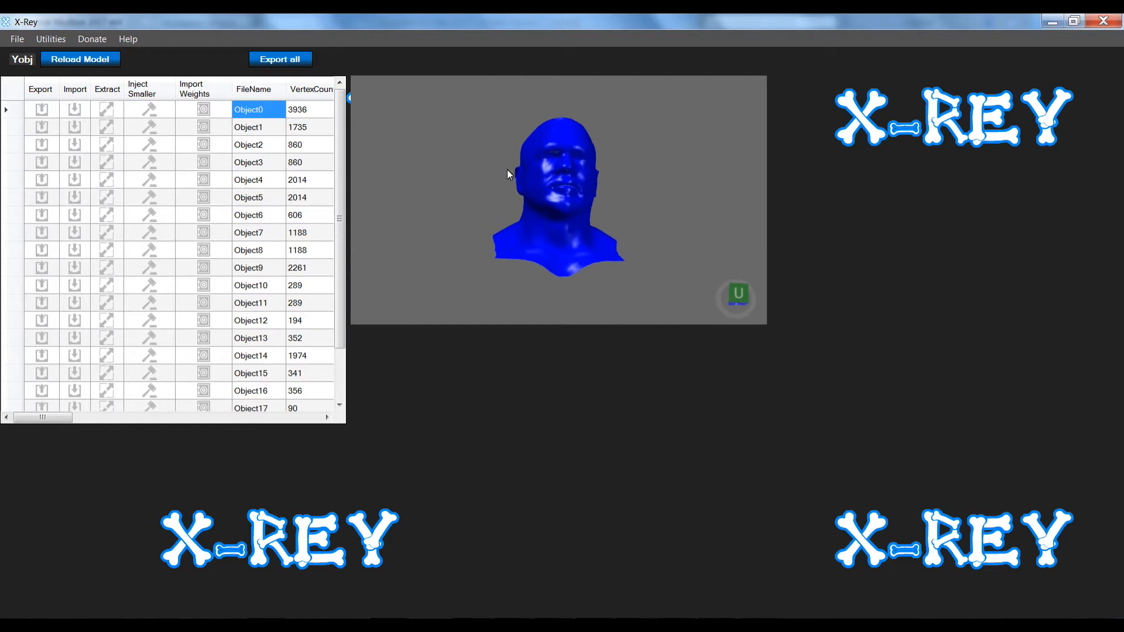
right_drag(515, 167, 512, 185)
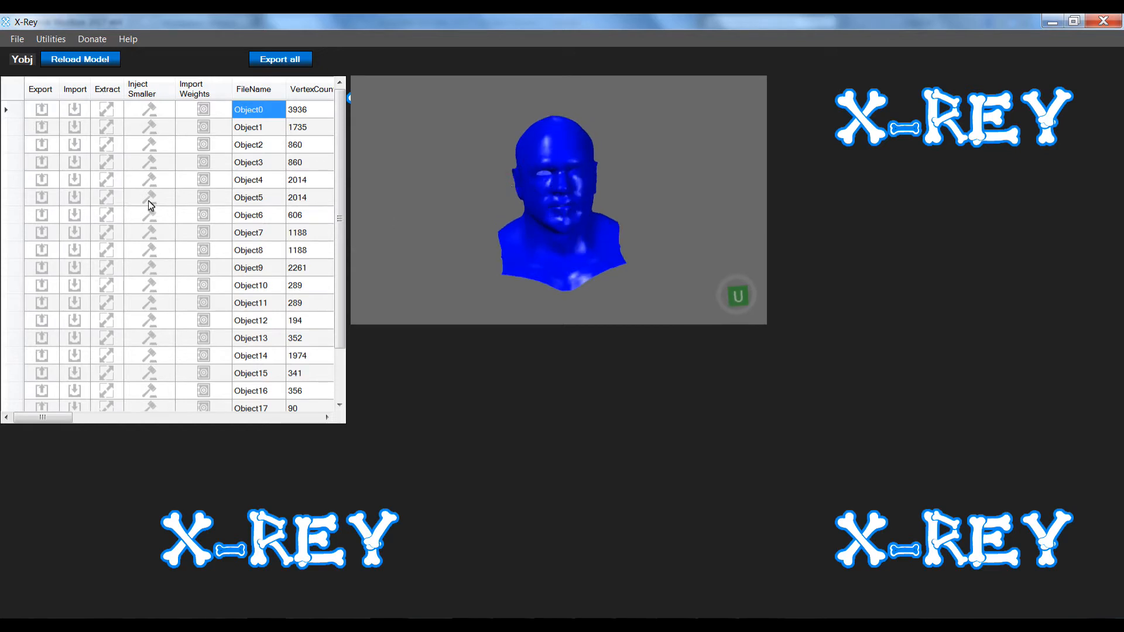
click(42, 110)
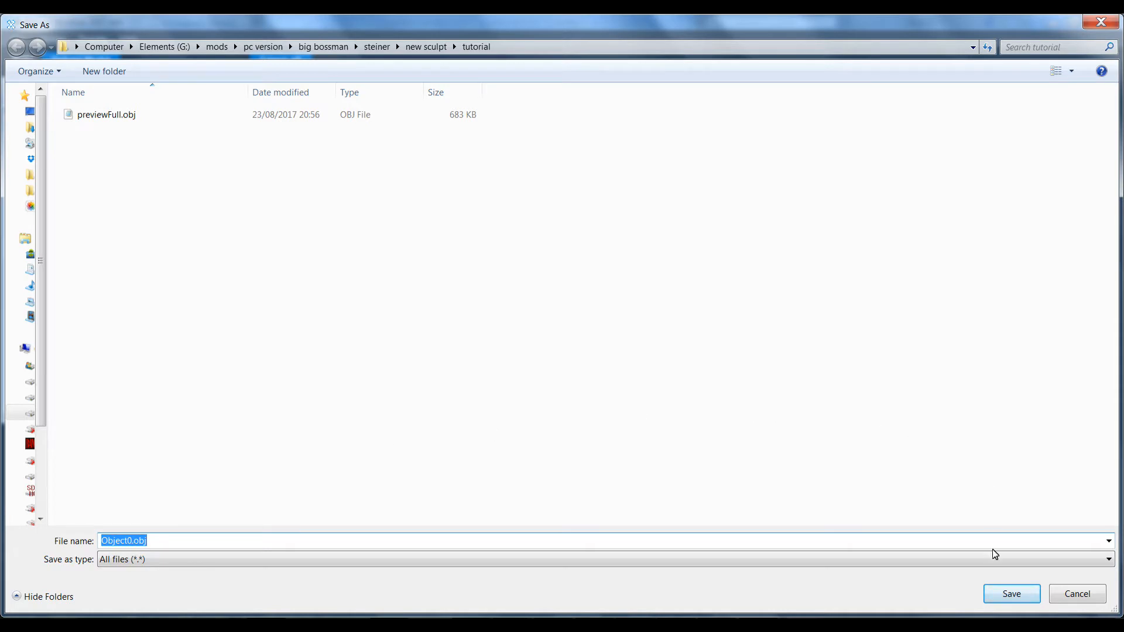
Save the head as Object0.obj, then open 0000ddp.yobj and display its Object0 head mesh
click(1010, 594)
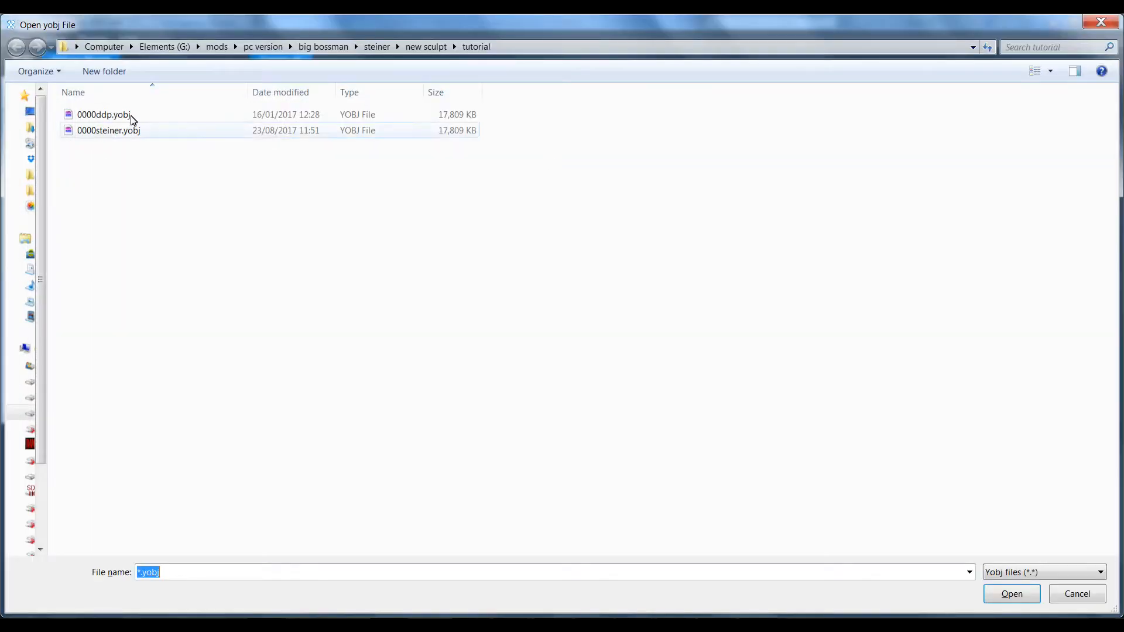
click(132, 117)
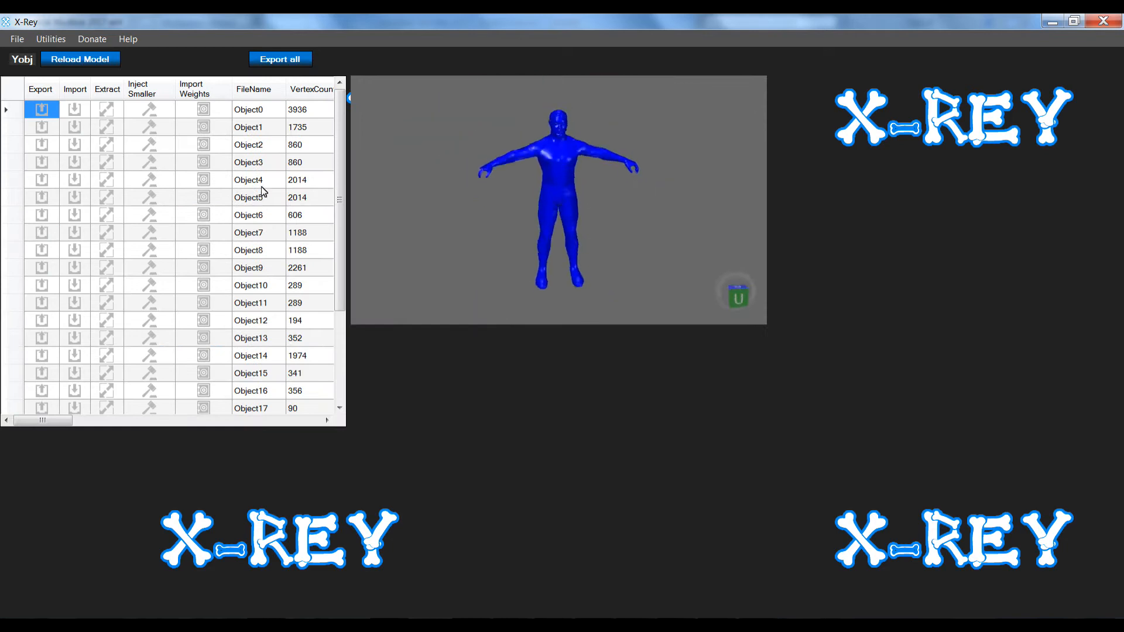
click(247, 111)
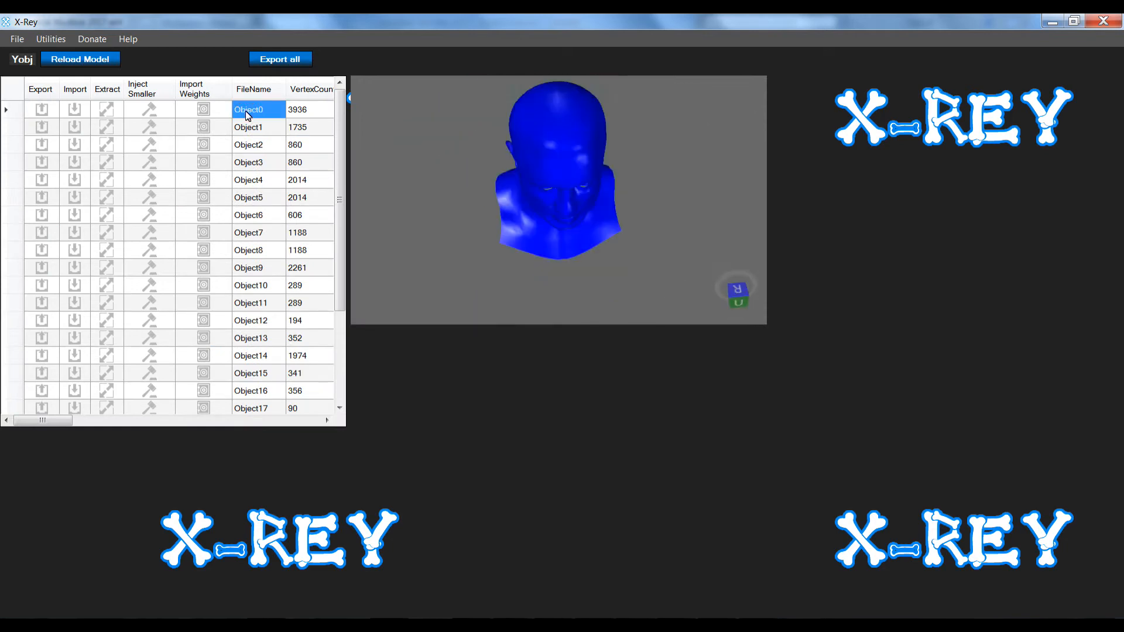
Export the ddp model's Object0 head under the file name Object0ddp.obj in the tutorial folder
click(42, 110)
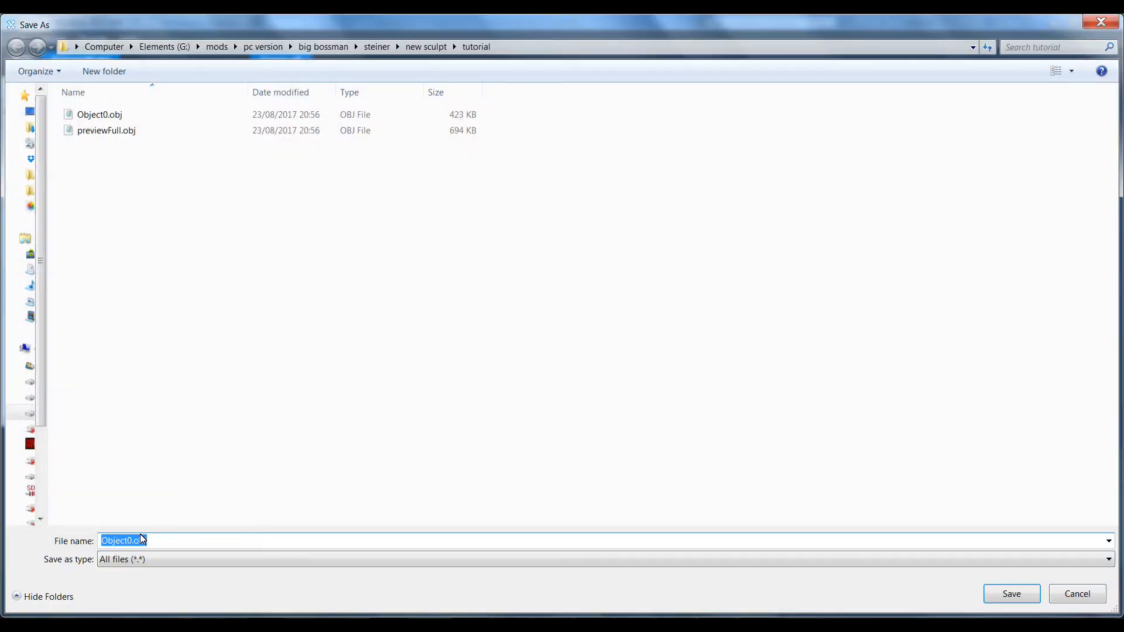
click(131, 542)
text(ddp)
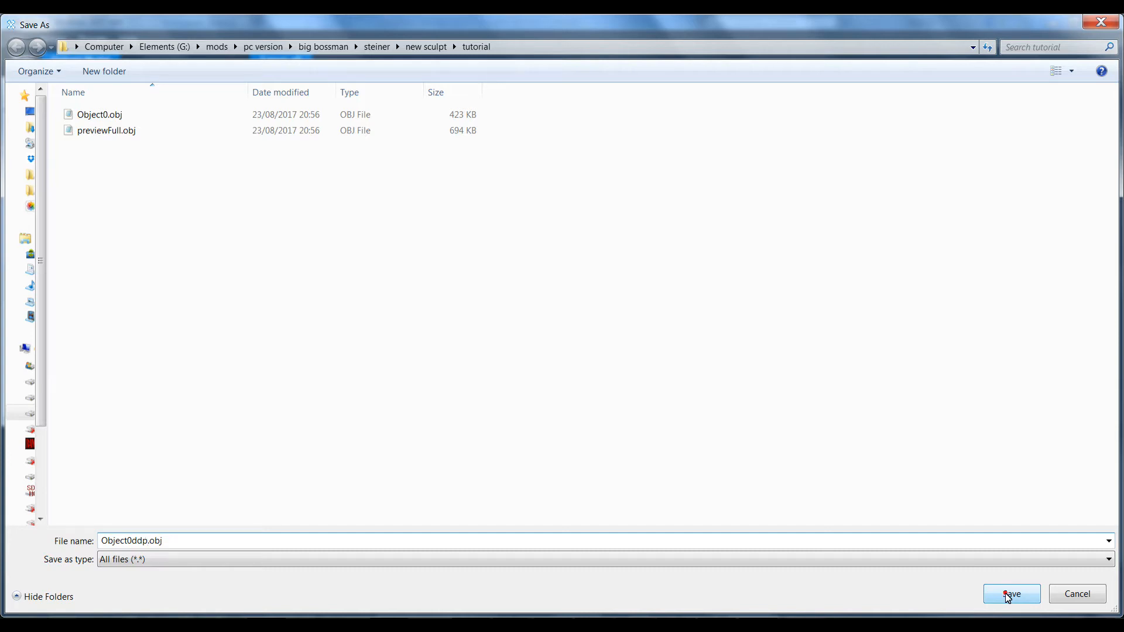
click(1011, 595)
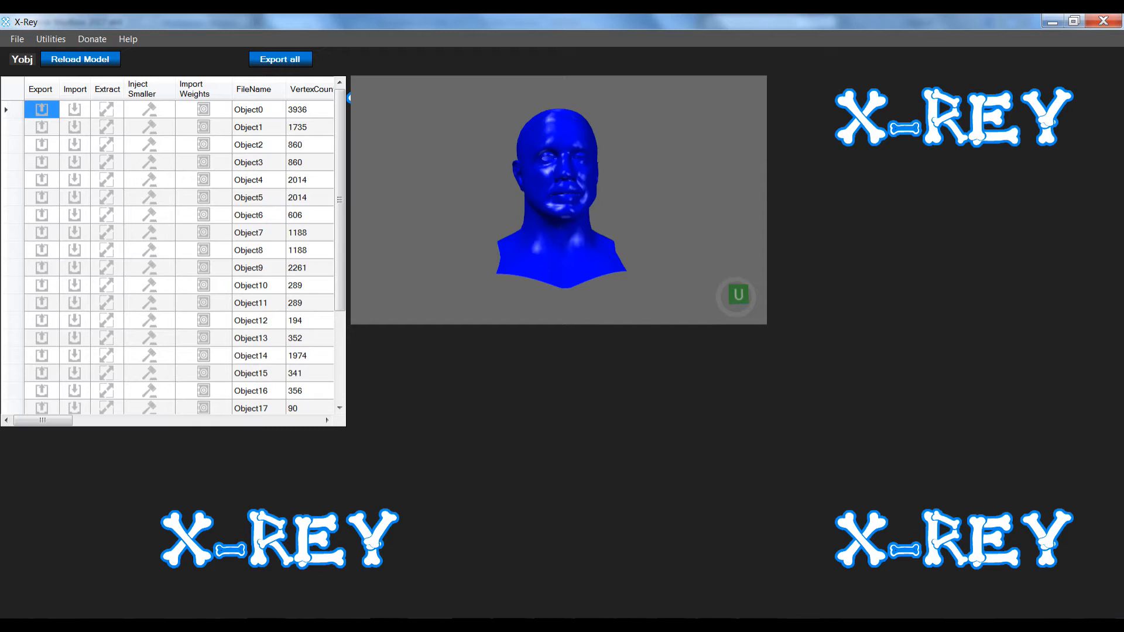
mouse_move(717, 625)
Import Object0ddp.obj into Mudbox and inspect the stretched head and pole from several angles
click(711, 625)
click(5, 40)
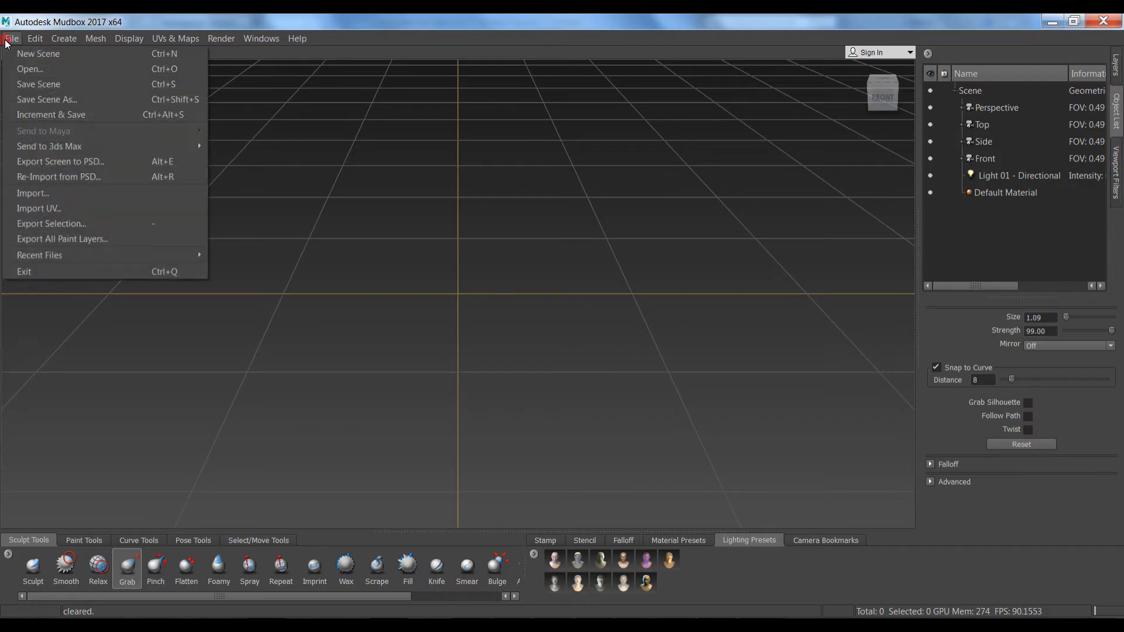
click(24, 73)
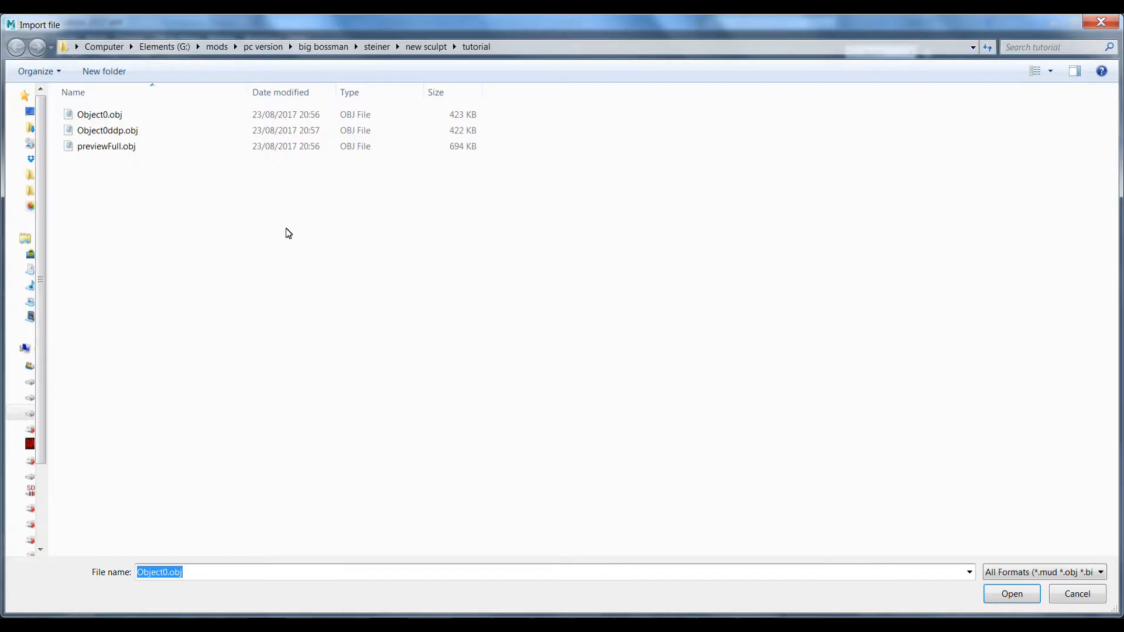
click(112, 133)
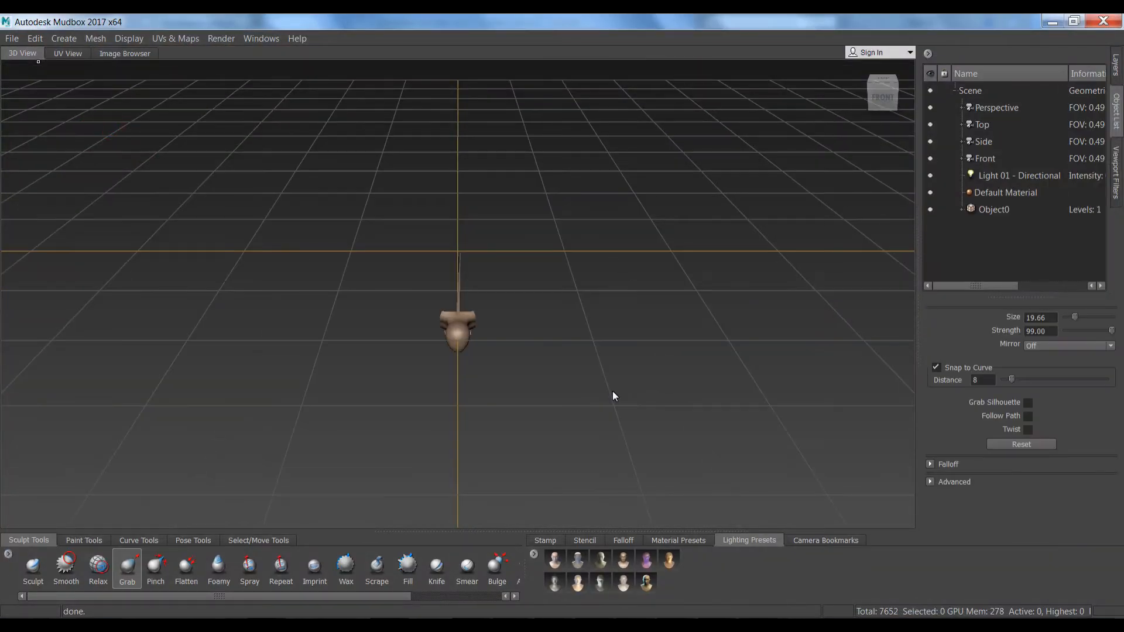
alt+drag(588, 435, 559, 269)
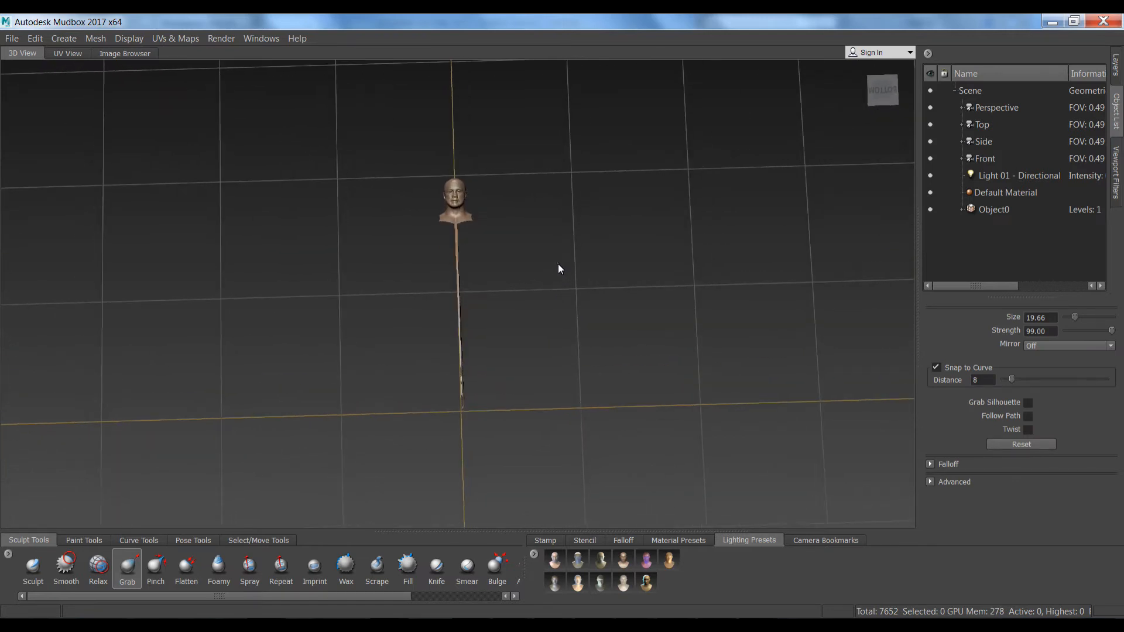
alt+right_drag(476, 440, 514, 603)
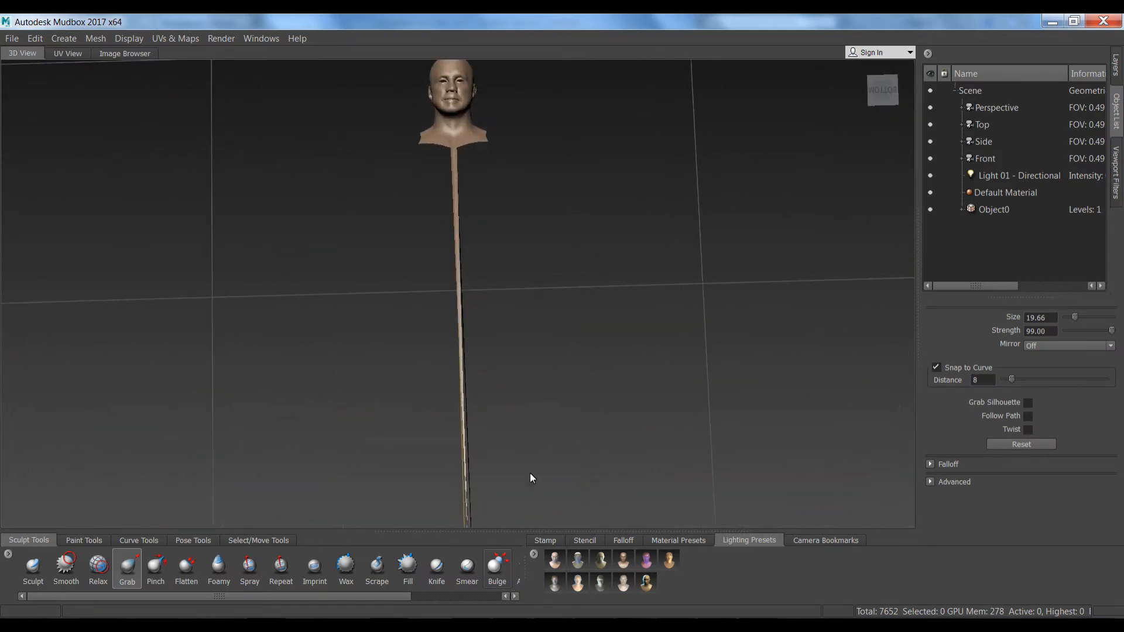
alt+middle_drag(549, 430, 534, 336)
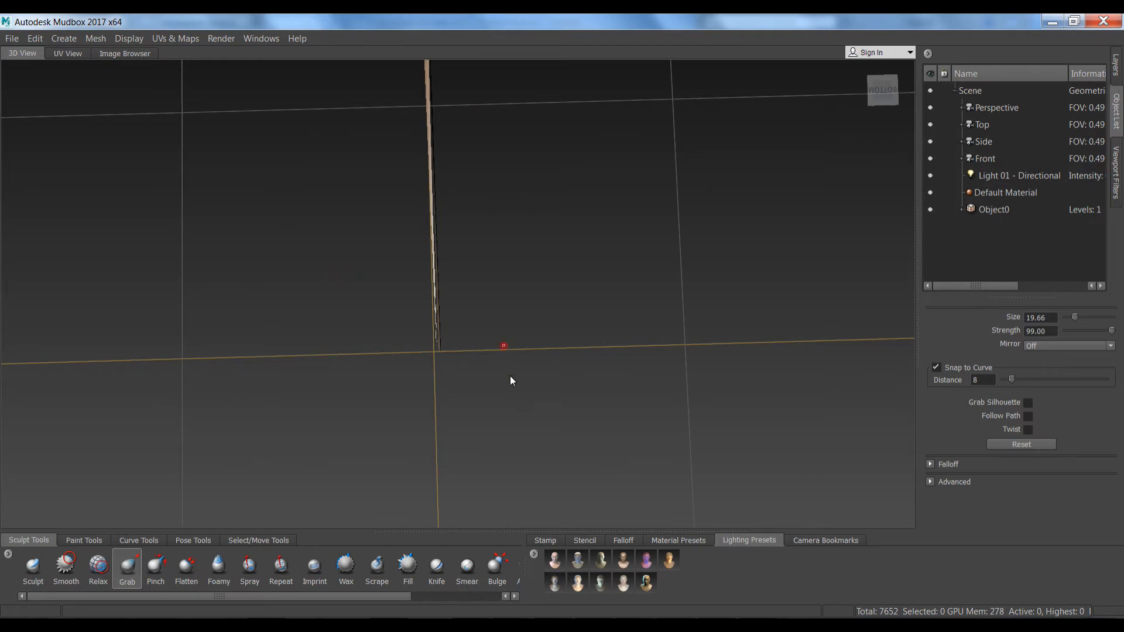
alt+right_drag(511, 381, 422, 188)
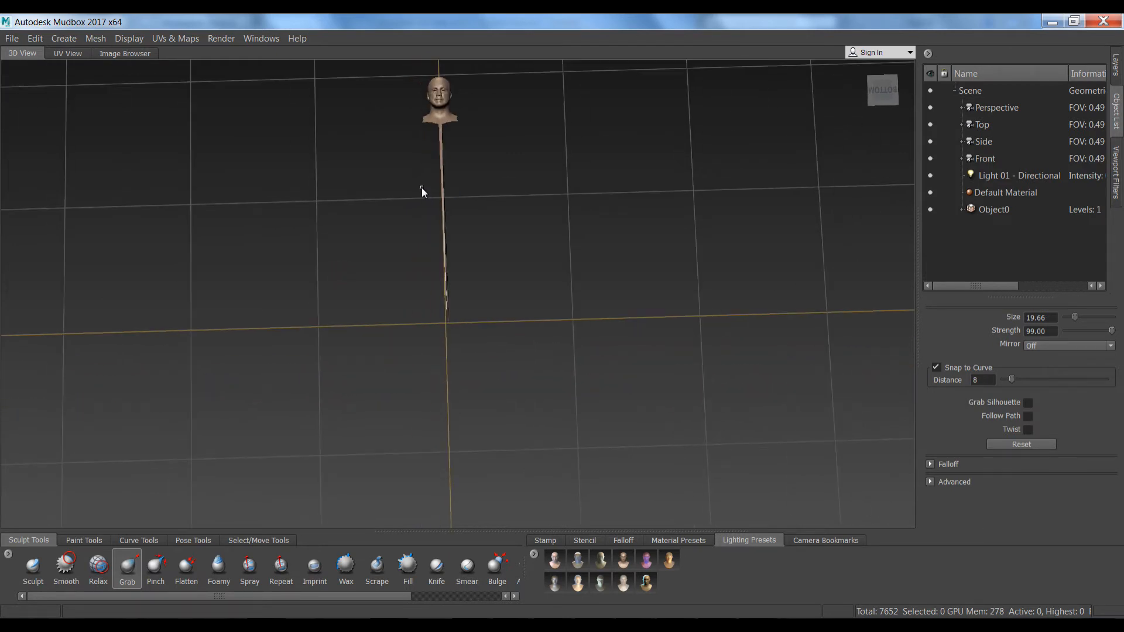
Start a new empty scene without saving, dismissing the Welcome window
key(ctrl+n)
click(552, 337)
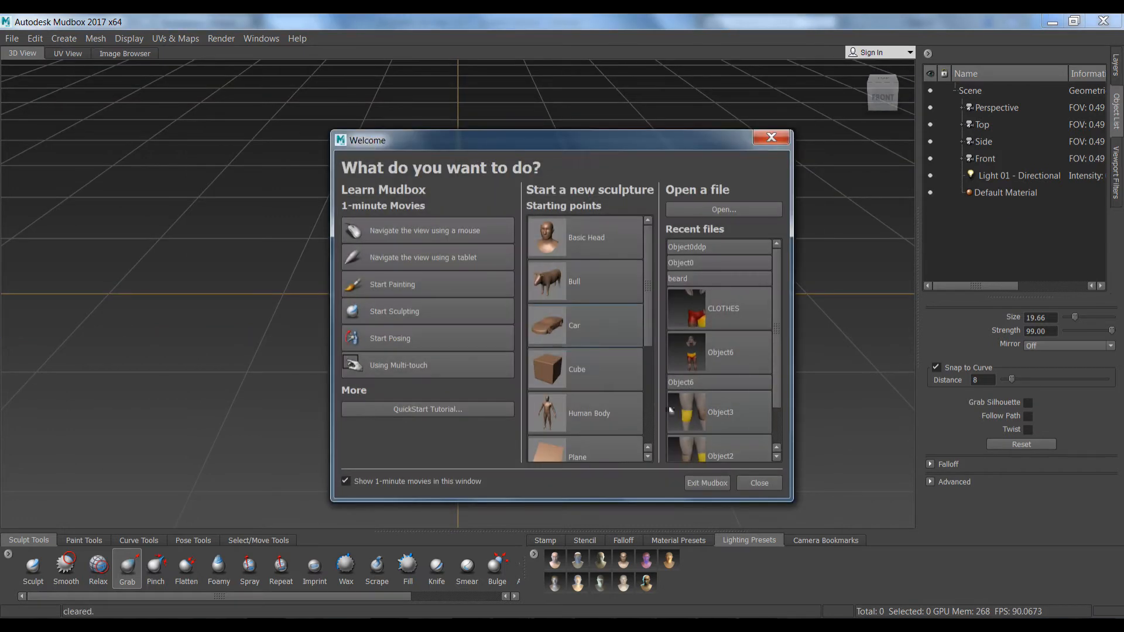
click(773, 484)
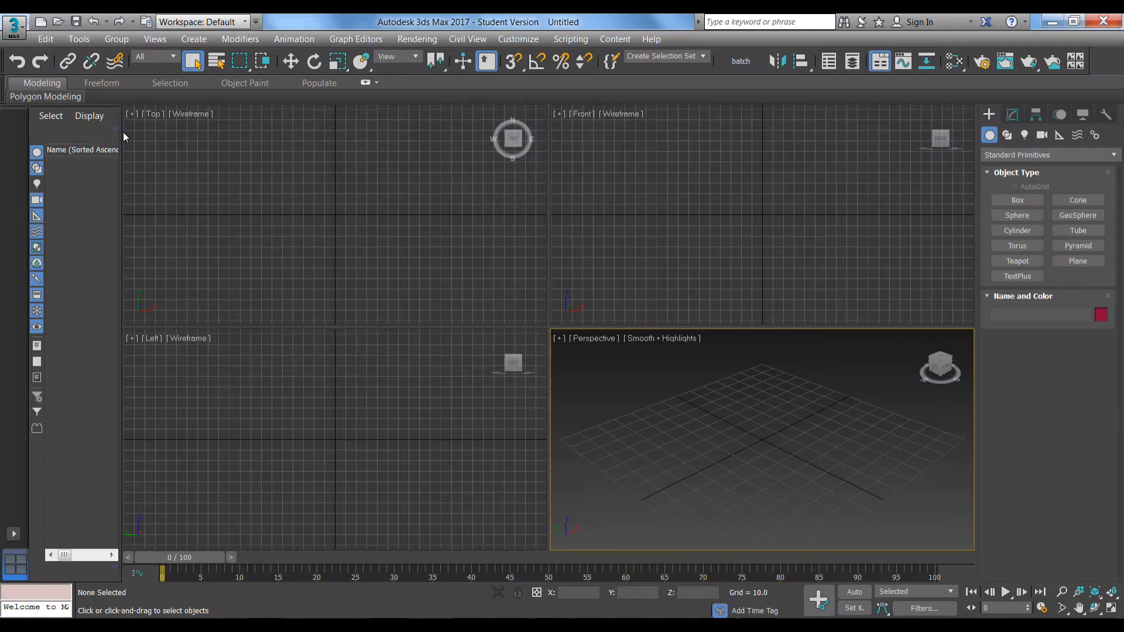
Import Object0ddp.obj into 3ds Max as a single mesh and view the head front-on
click(14, 25)
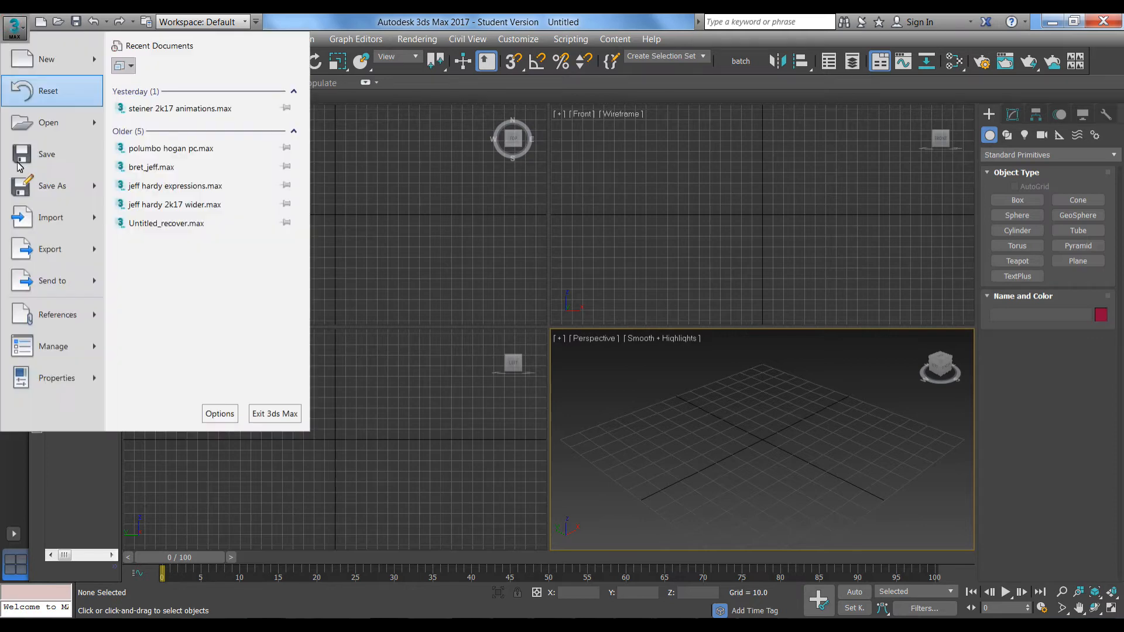
click(40, 227)
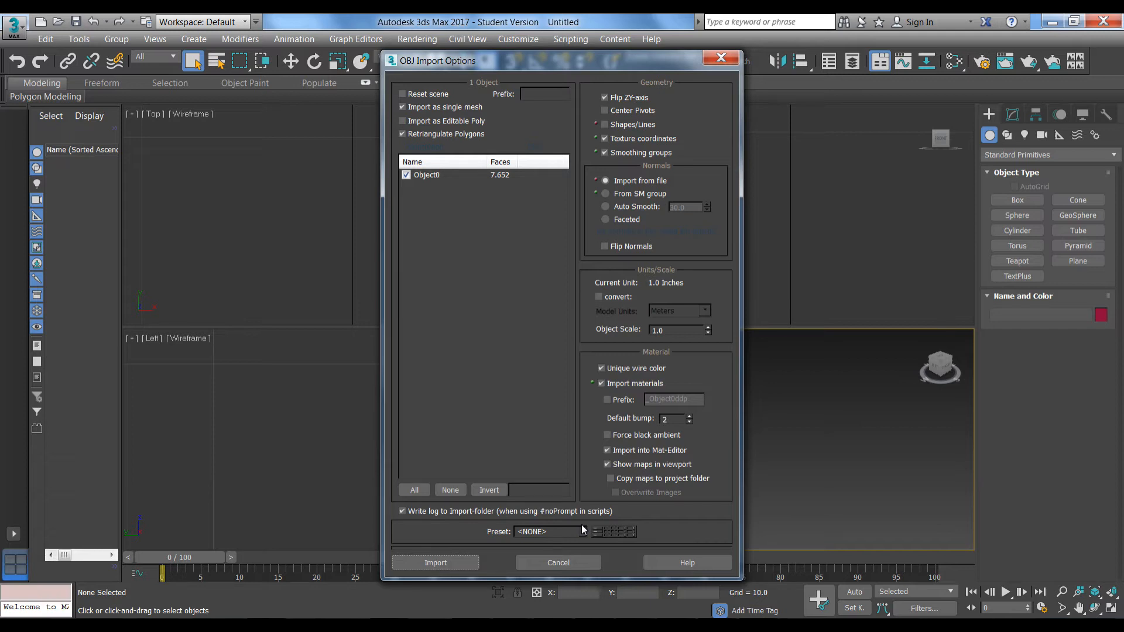
click(421, 561)
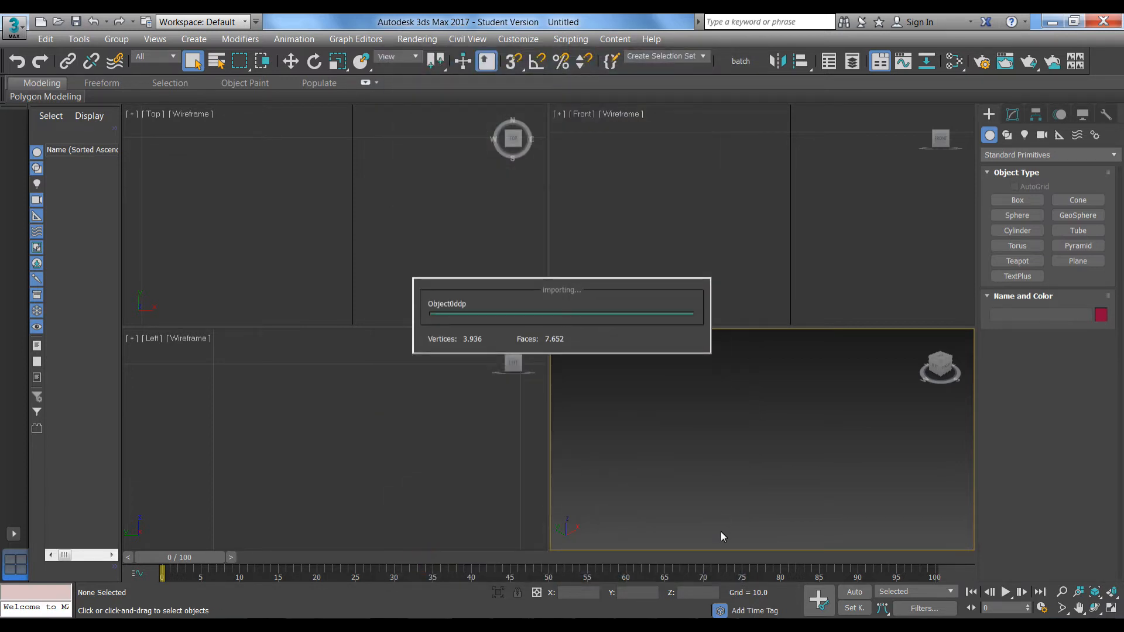
click(944, 366)
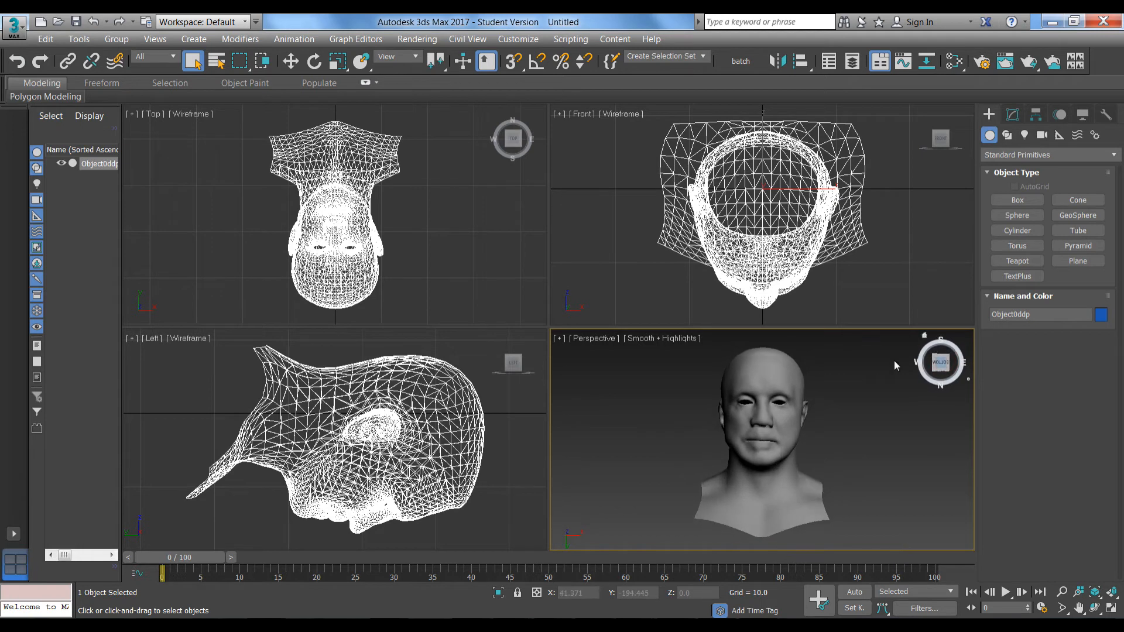
Export the selected head mesh as OBJ, replacing the existing Object0ddp.obj
click(14, 25)
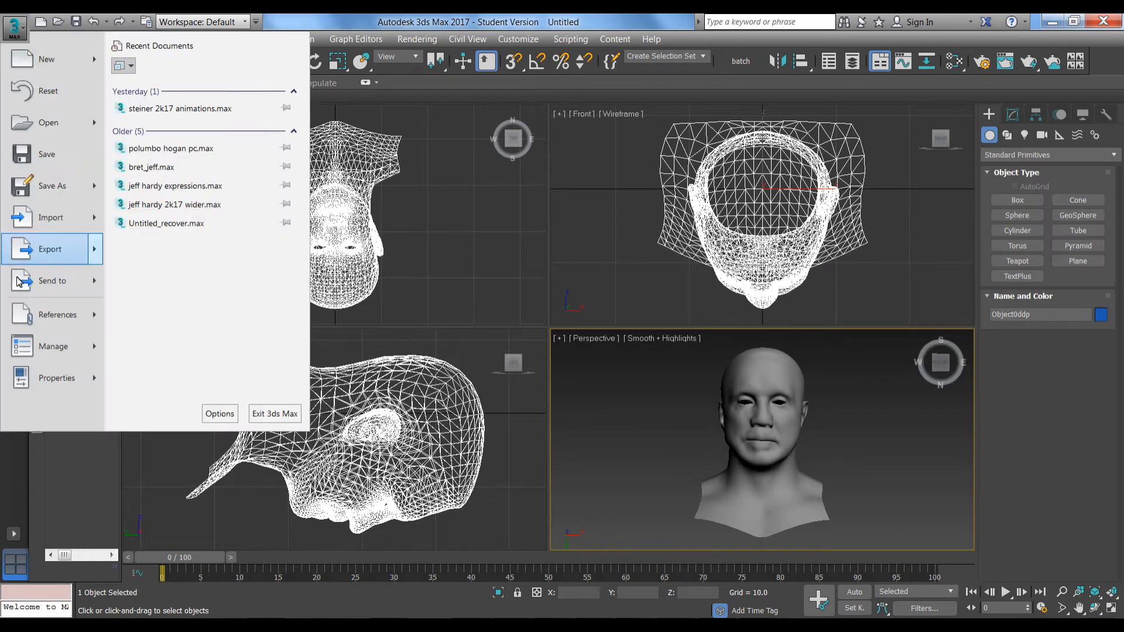
mouse_move(35, 249)
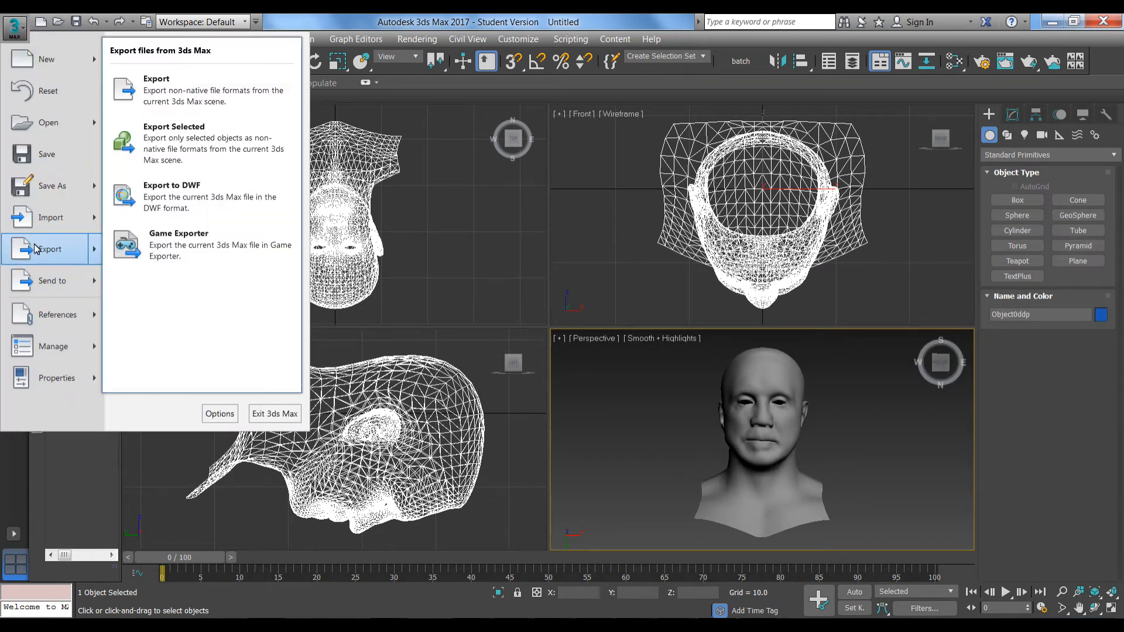
click(148, 137)
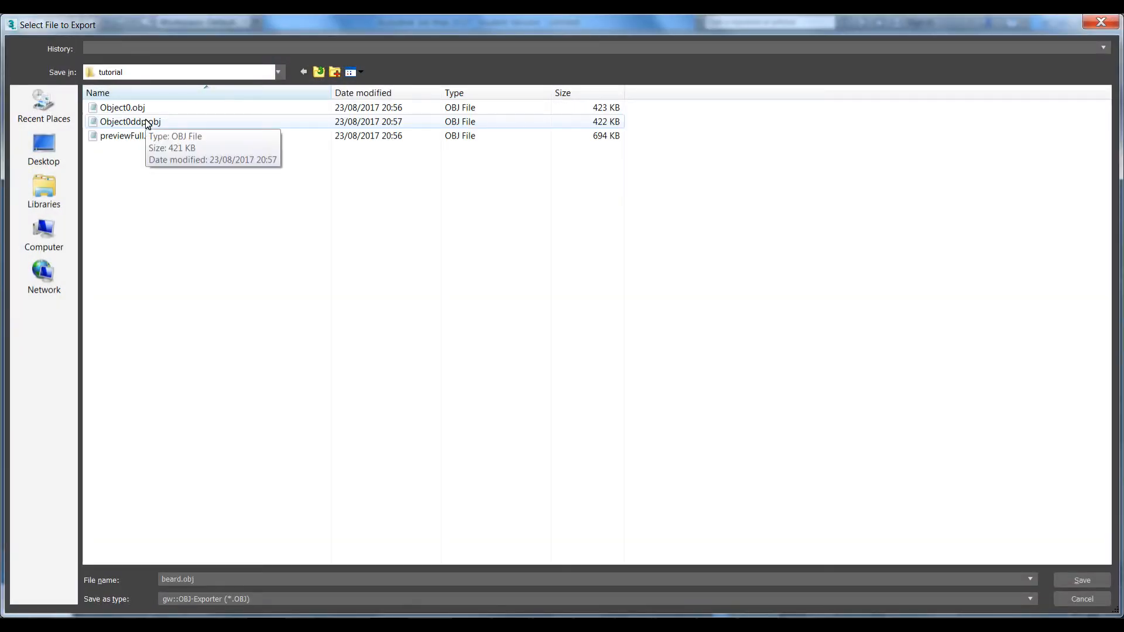
double_click(147, 123)
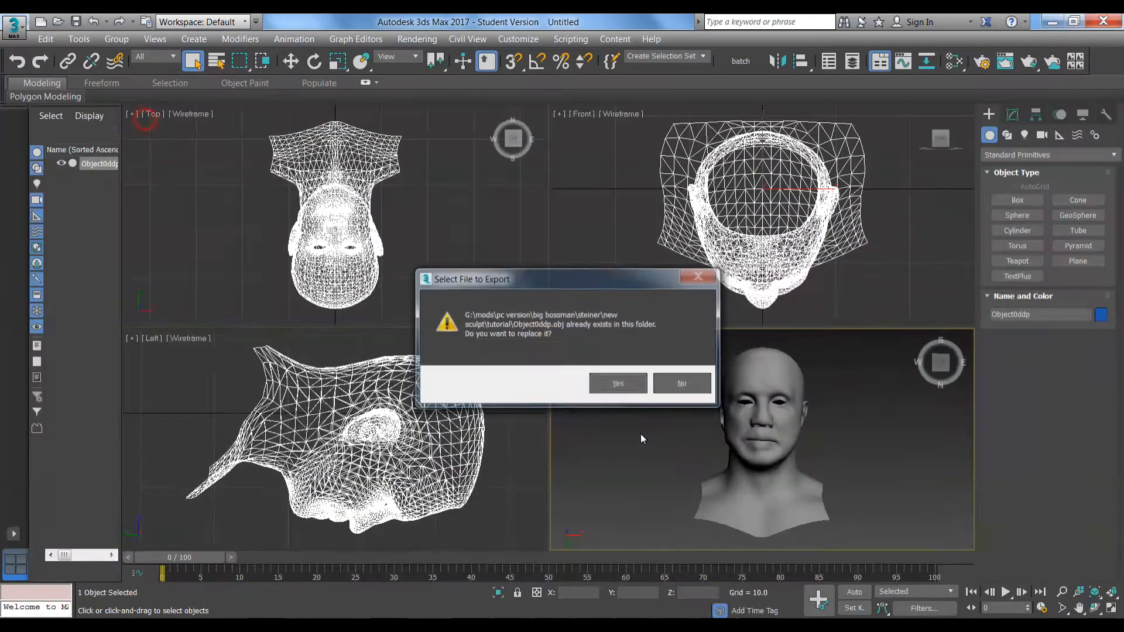
click(609, 384)
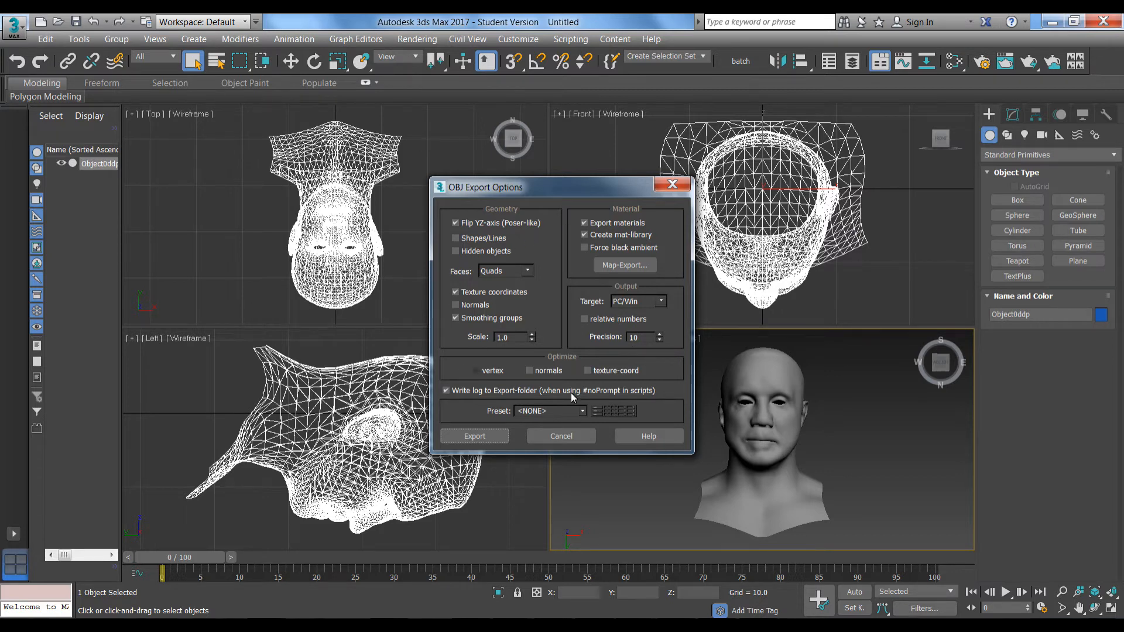
click(470, 437)
click(712, 437)
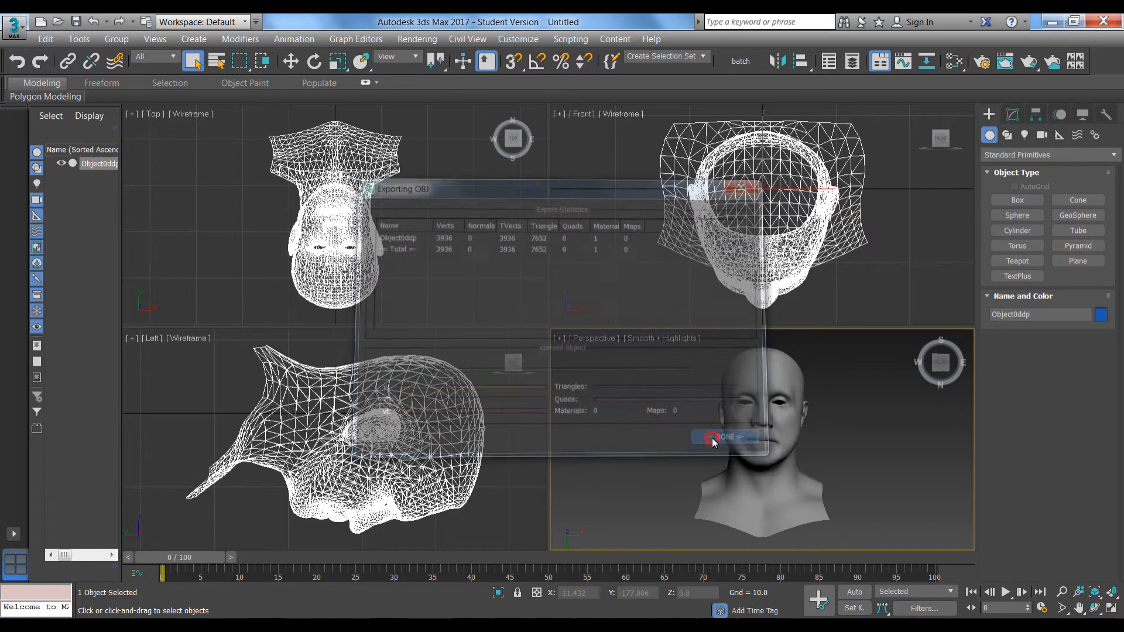
Start a new, fully cleared scene without saving the current one
key(ctrl+n)
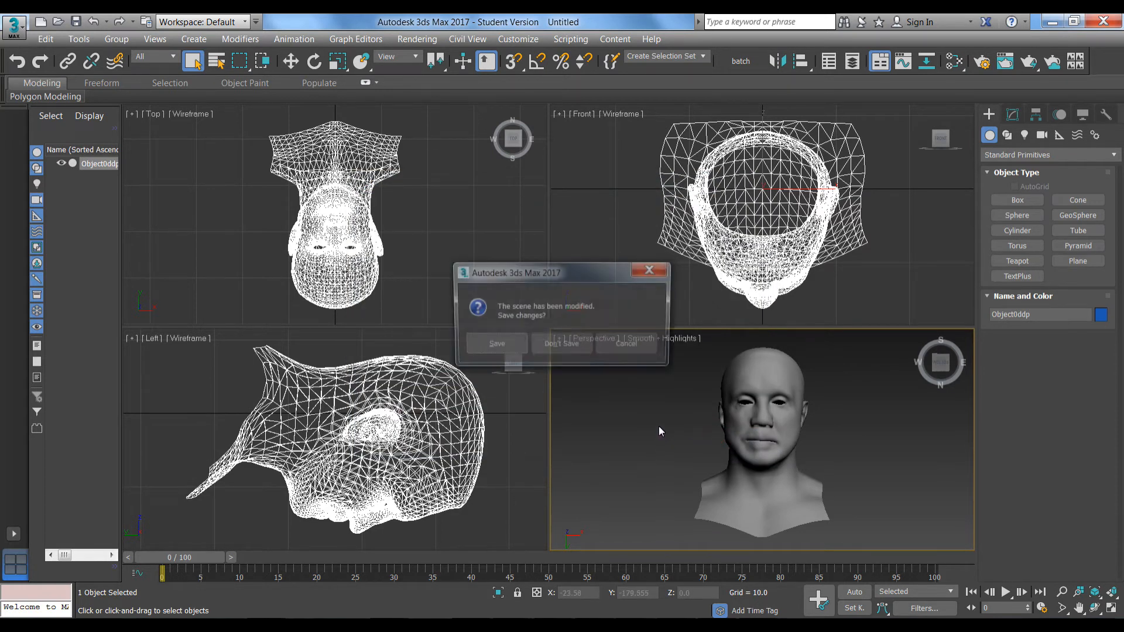
click(542, 352)
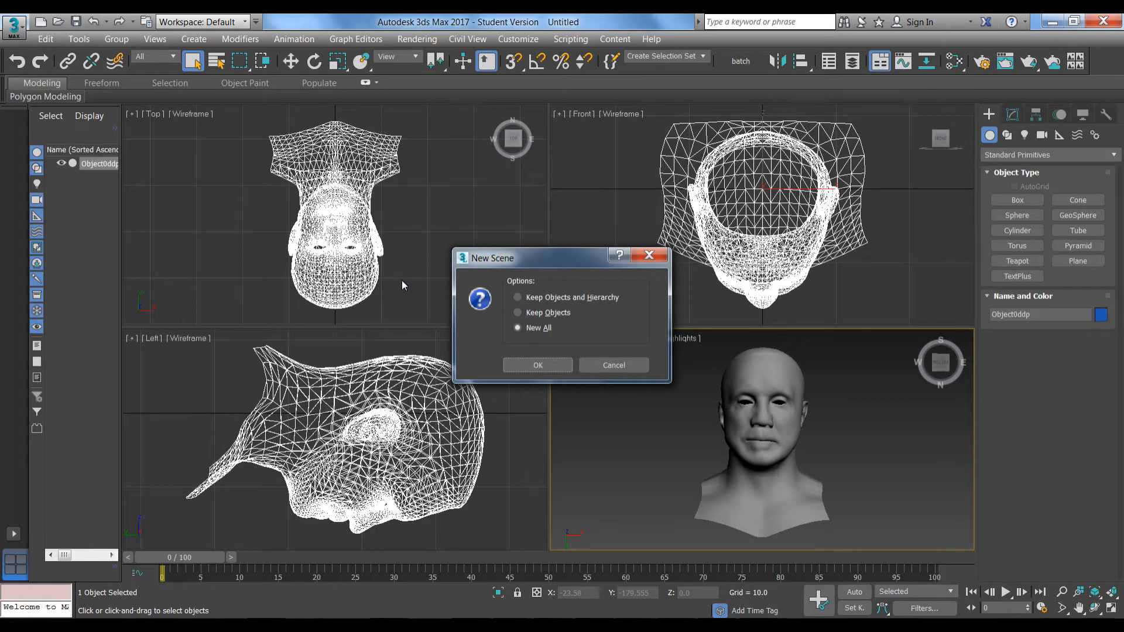
click(527, 370)
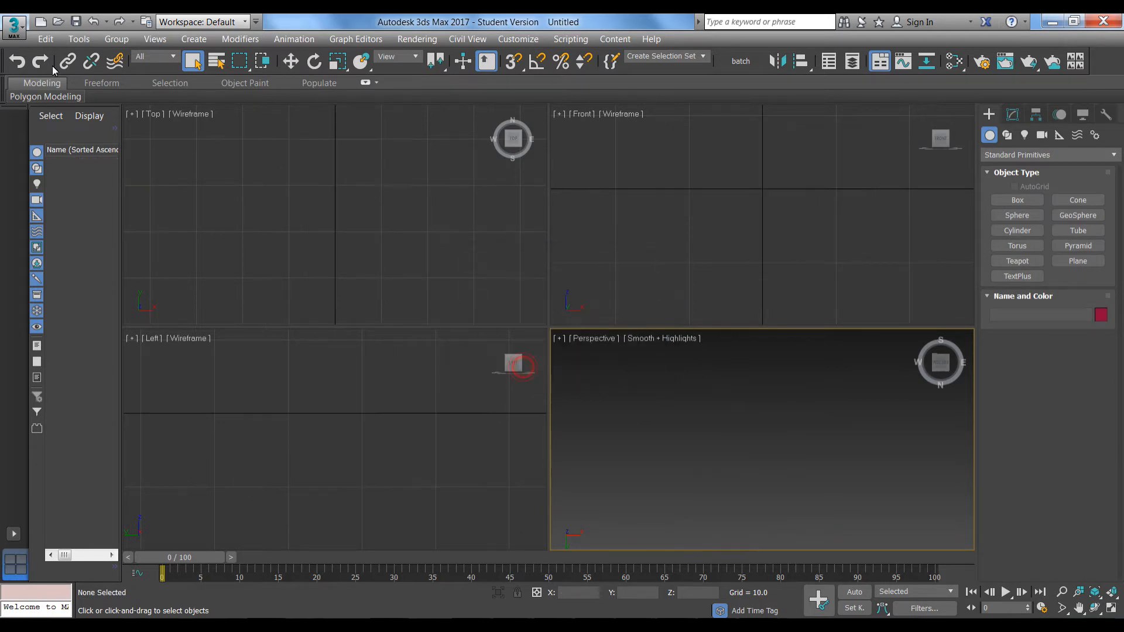
Import the Object0.obj head mesh into the empty 3ds Max scene
click(12, 26)
click(46, 217)
double_click(114, 107)
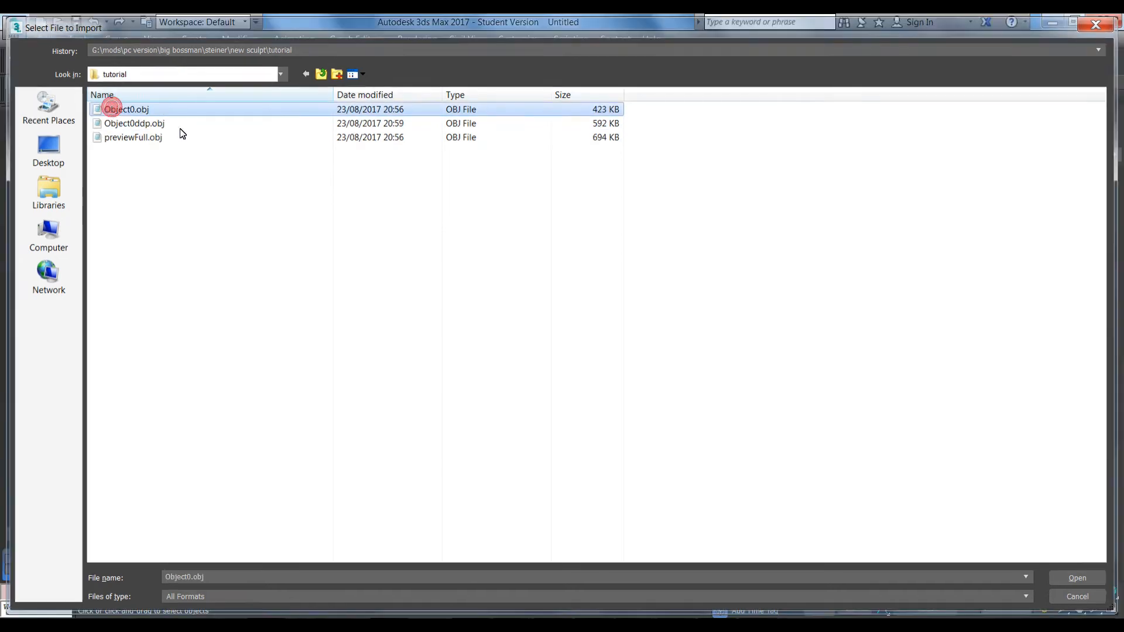
click(441, 561)
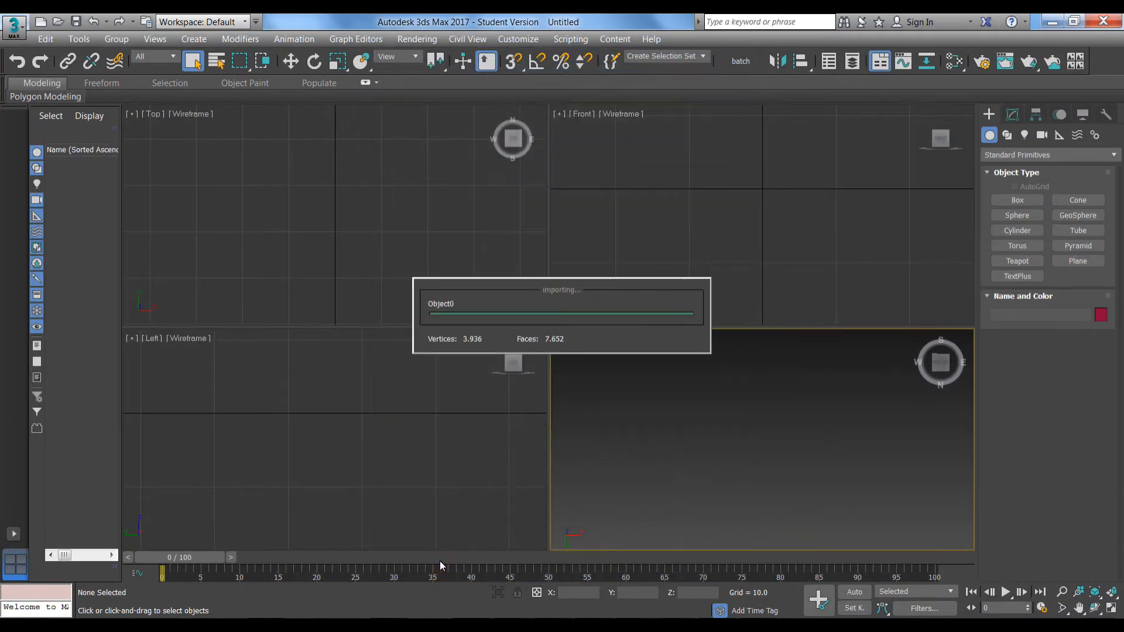
Export the selected head mesh as OBJ, overwriting Object0.obj
click(14, 26)
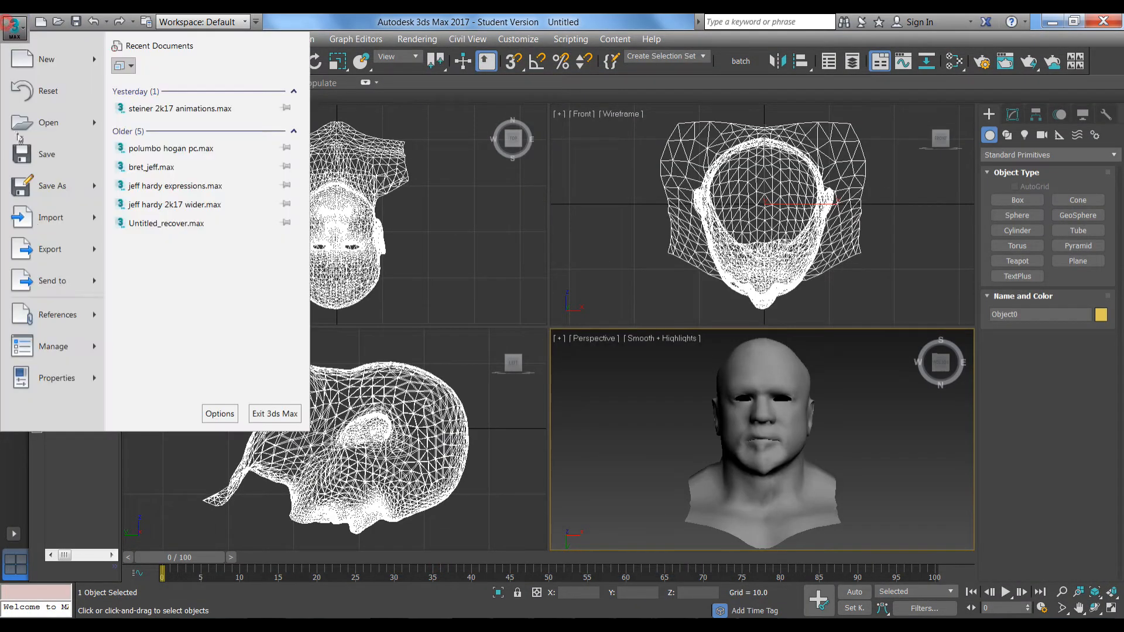
mouse_move(44, 255)
click(164, 145)
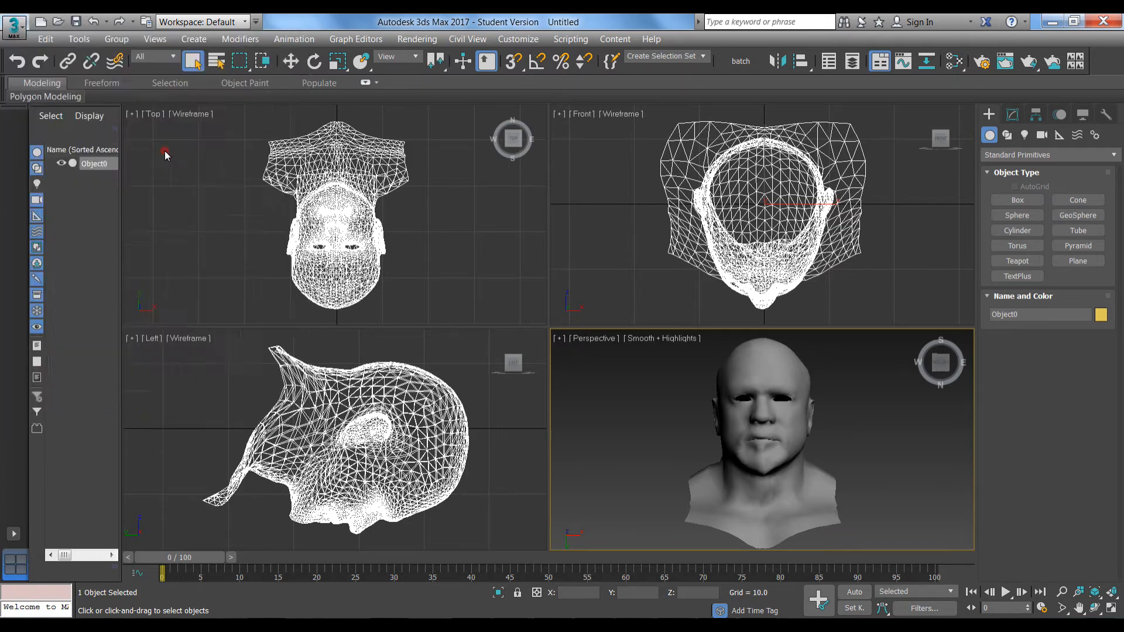
double_click(131, 113)
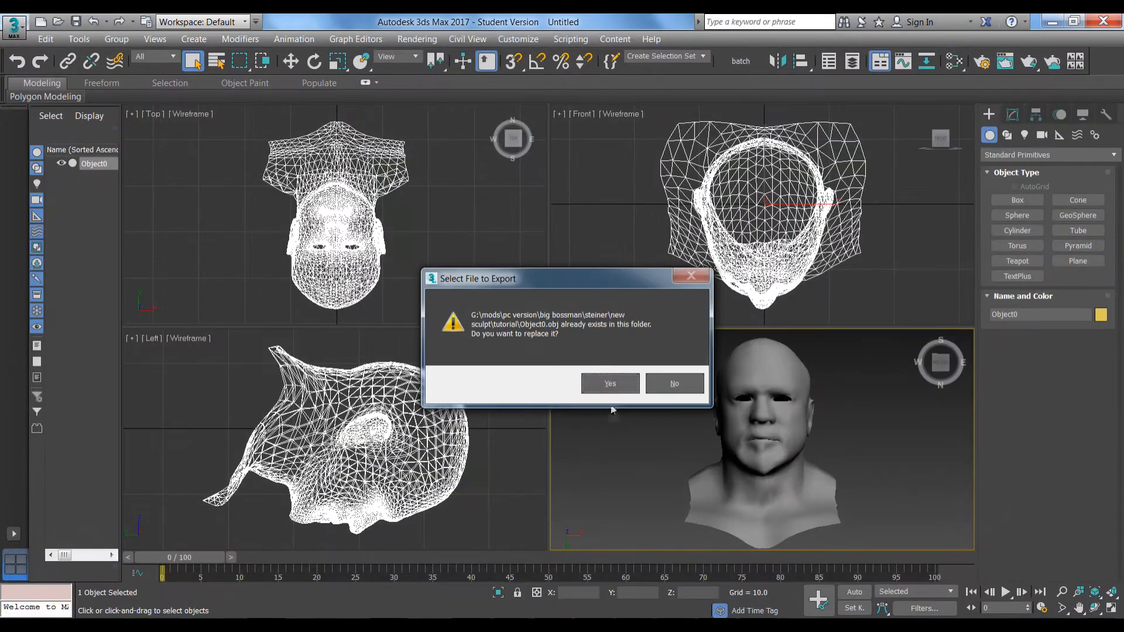
click(607, 382)
click(491, 436)
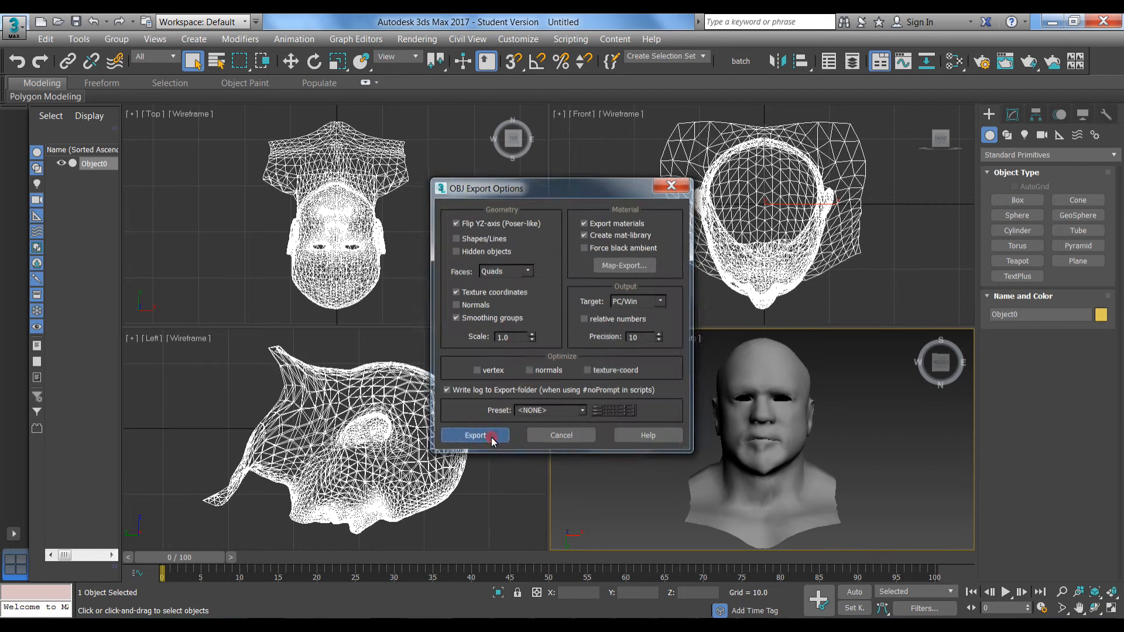
click(723, 446)
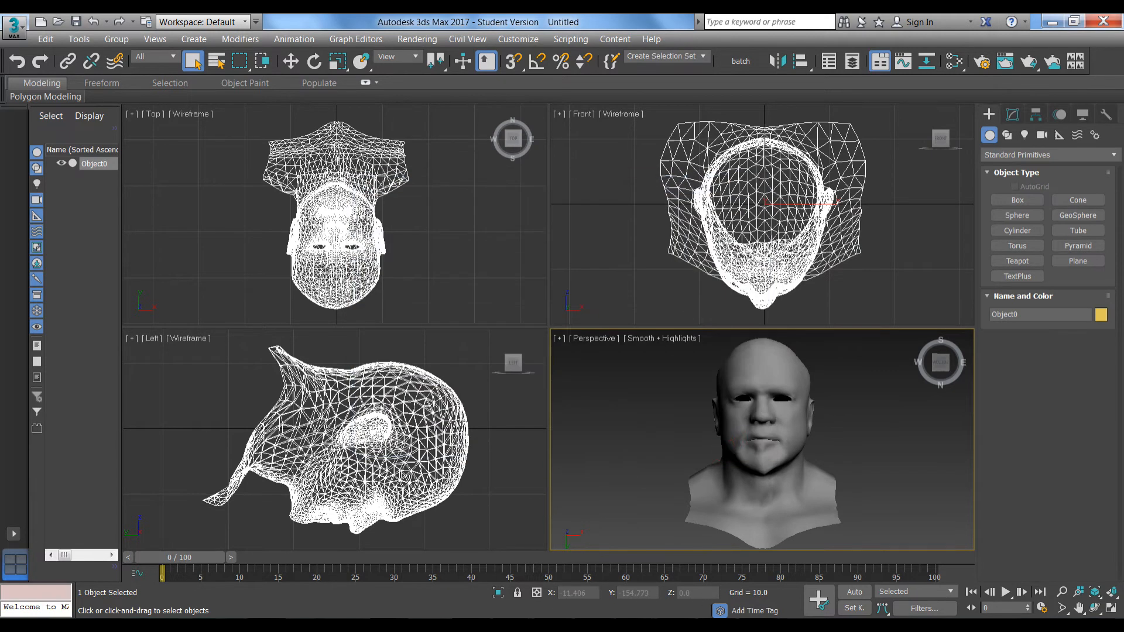
click(697, 624)
Import the re-exported Object0ddp.obj into Mudbox and orbit to the correctly proportioned head's front
click(12, 38)
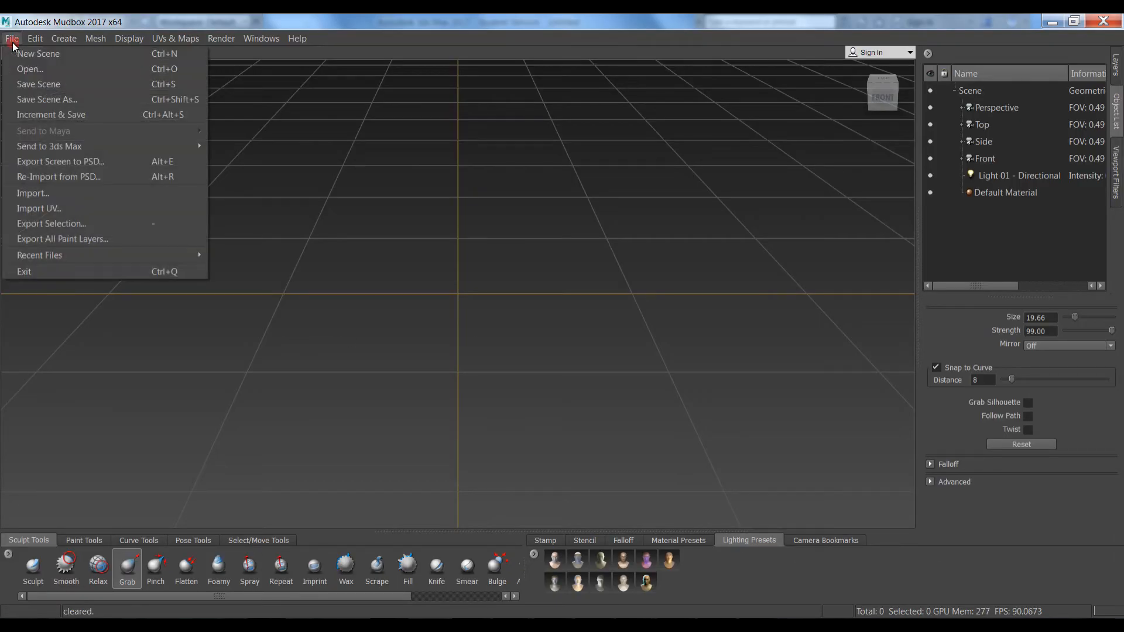
click(18, 198)
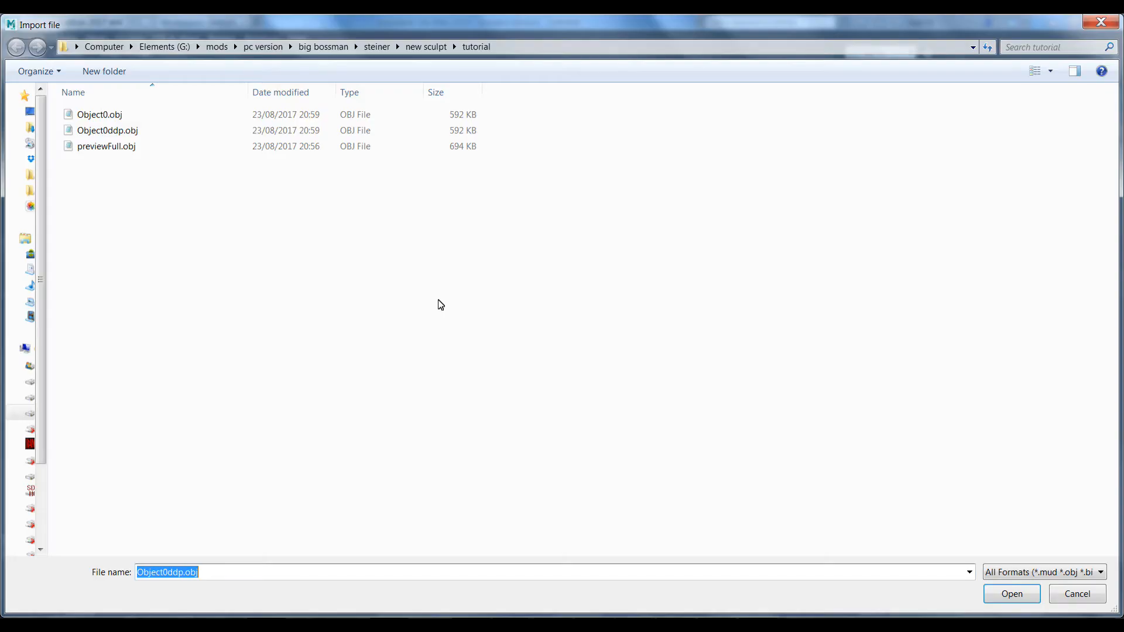
double_click(97, 130)
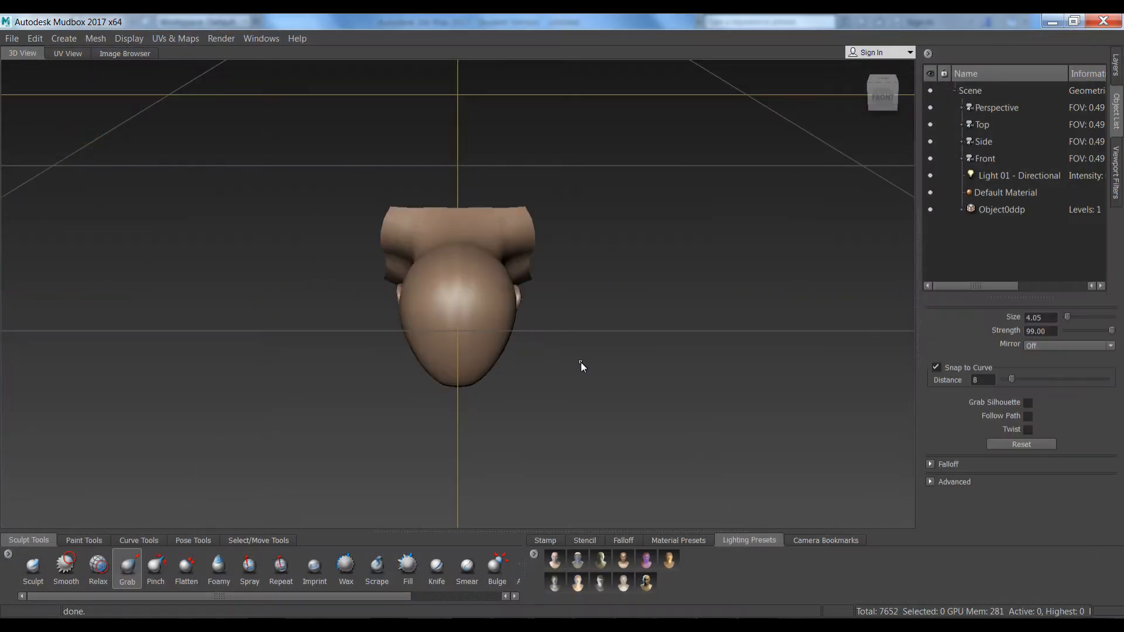
alt+drag(612, 319, 621, 174)
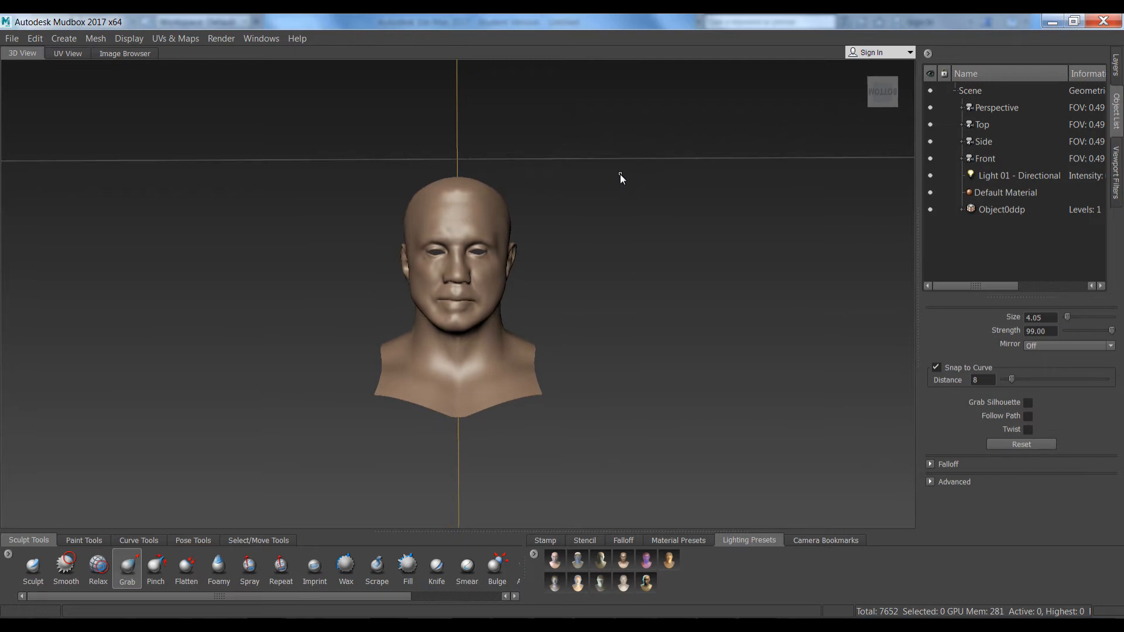
Create a new sculpt layer group, Group 1, for the Object0ddp head mesh
click(1014, 213)
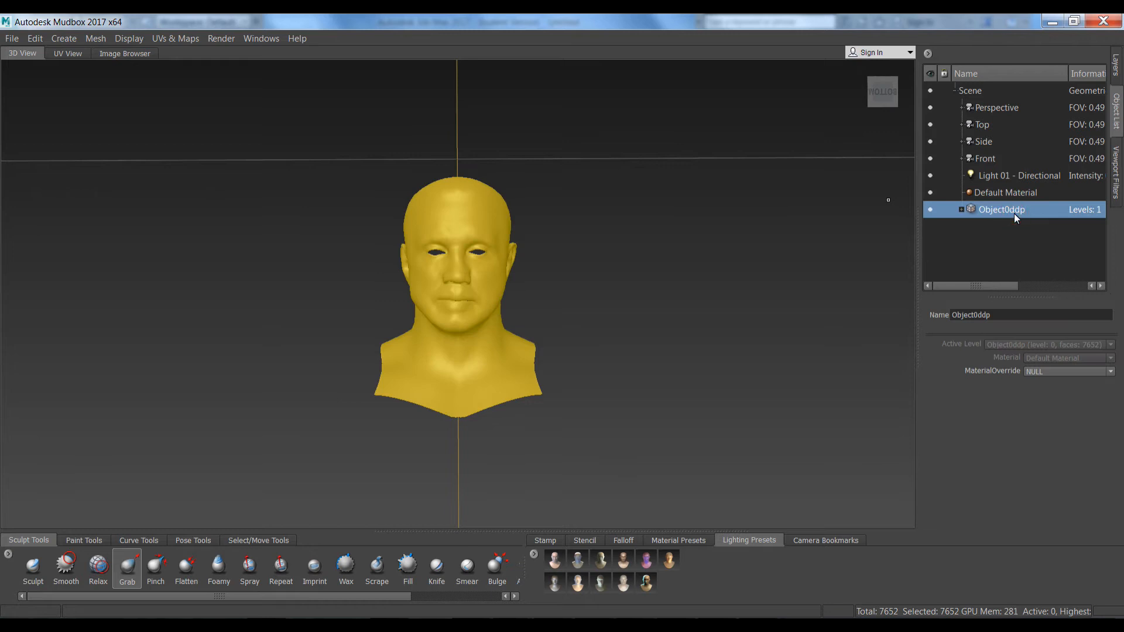
click(1117, 68)
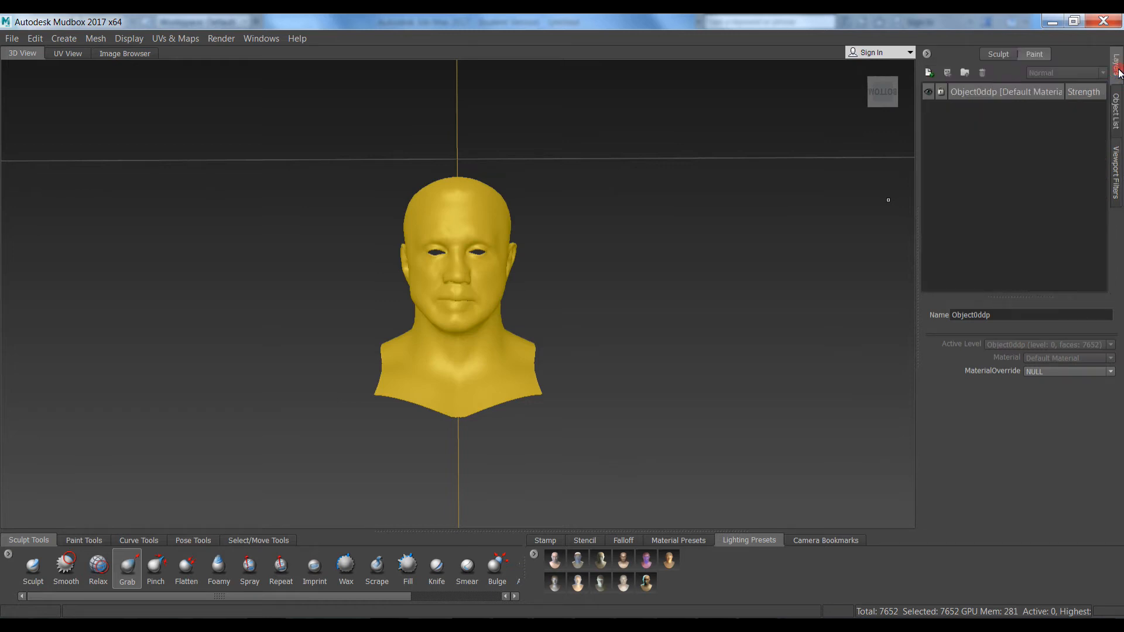
click(997, 54)
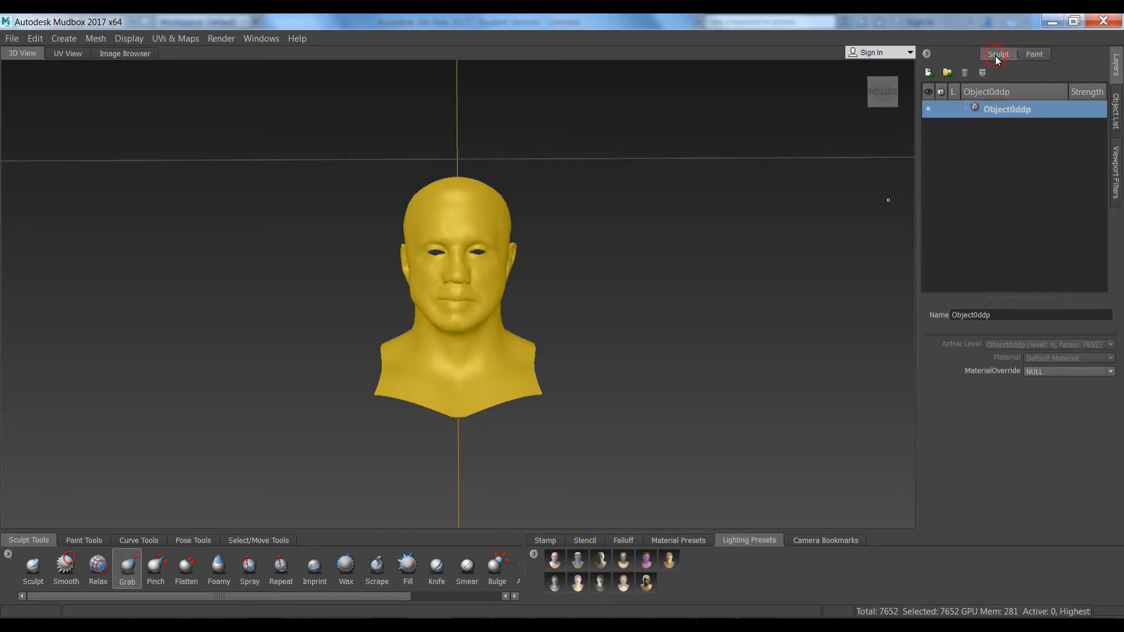
right_click(991, 111)
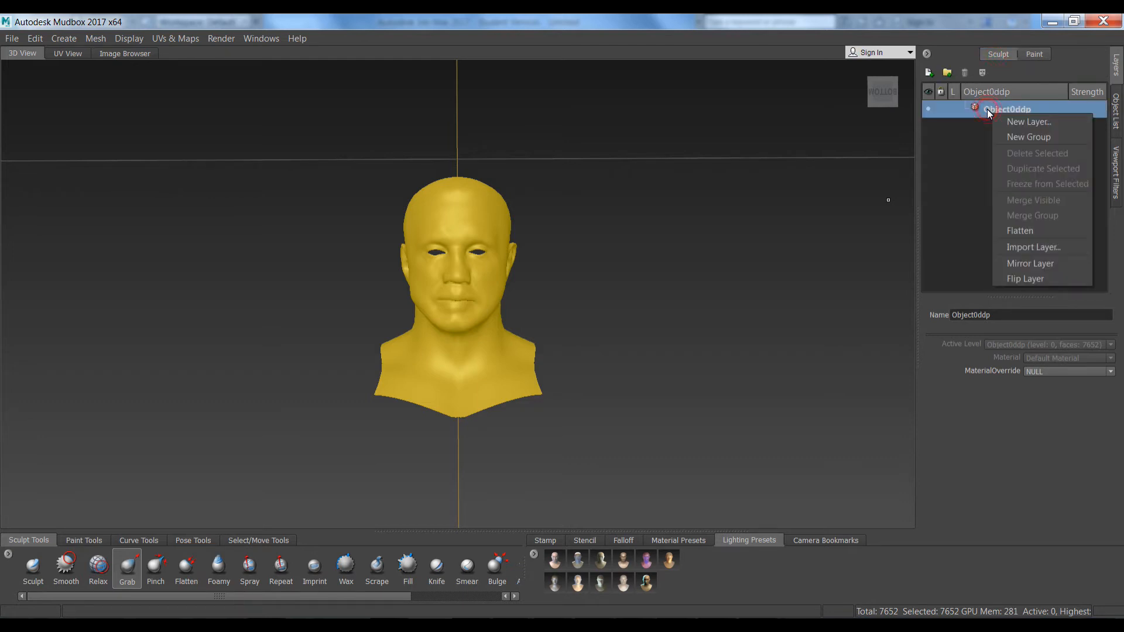
click(1010, 137)
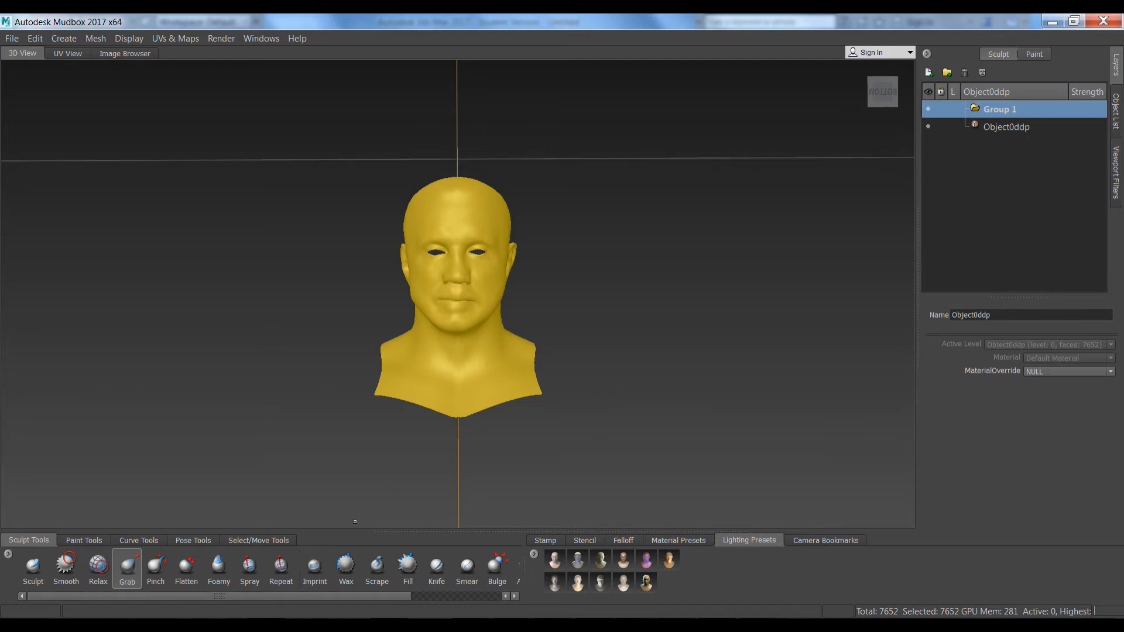
click(386, 625)
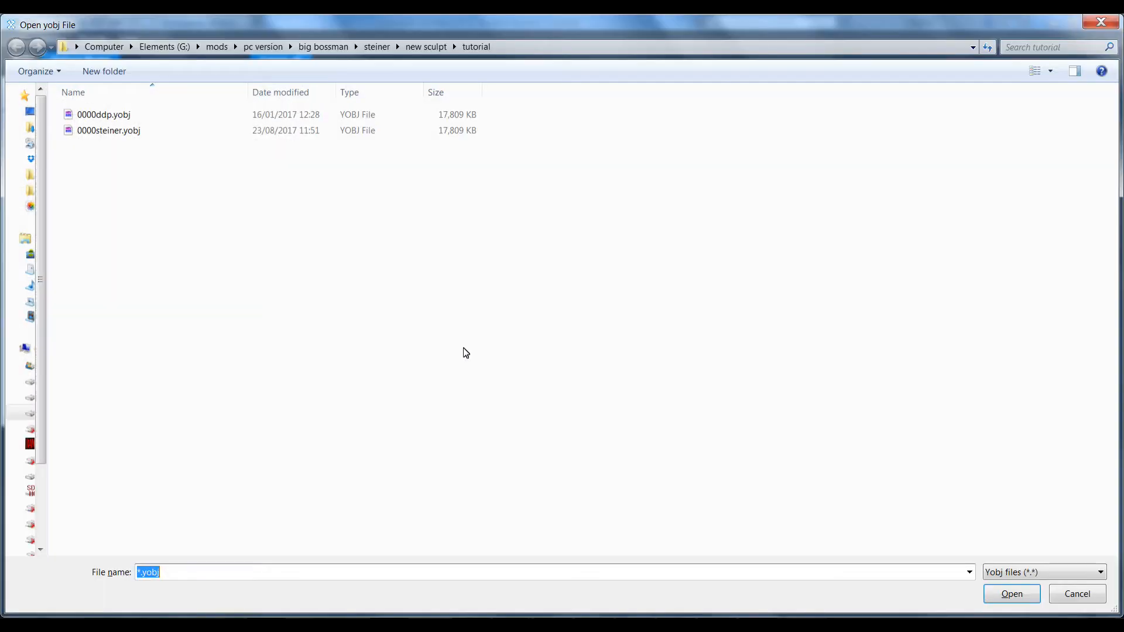
In X-Rey, load 0000ddp.yobj and export its Anim_45 morph shape as Anim_45.obj
click(95, 119)
double_click(94, 118)
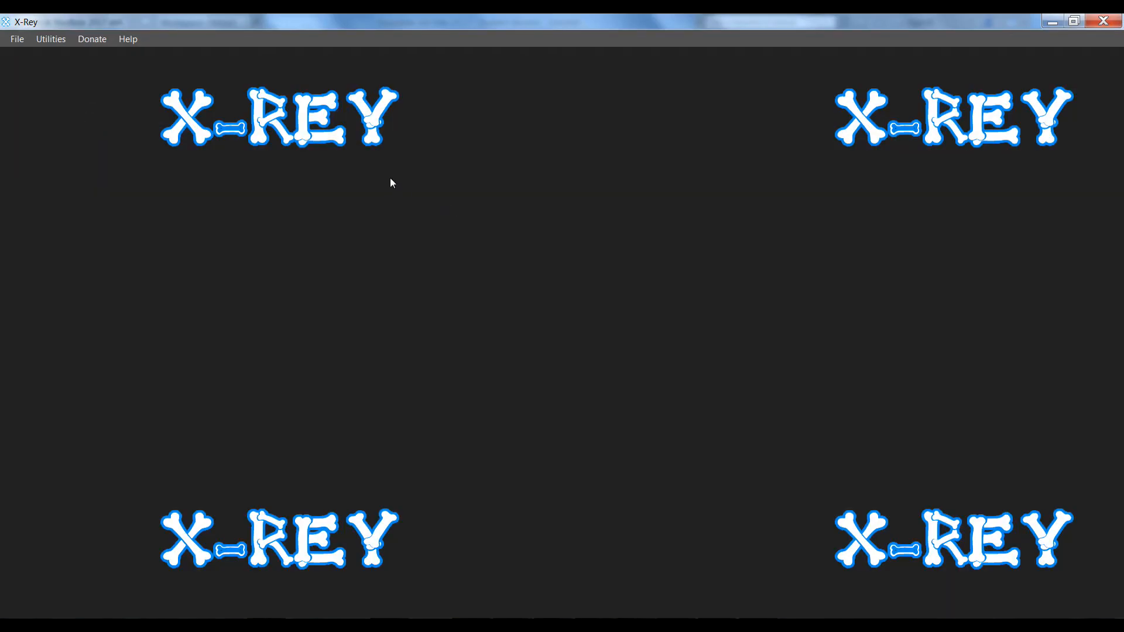
drag(342, 173, 352, 317)
click(241, 270)
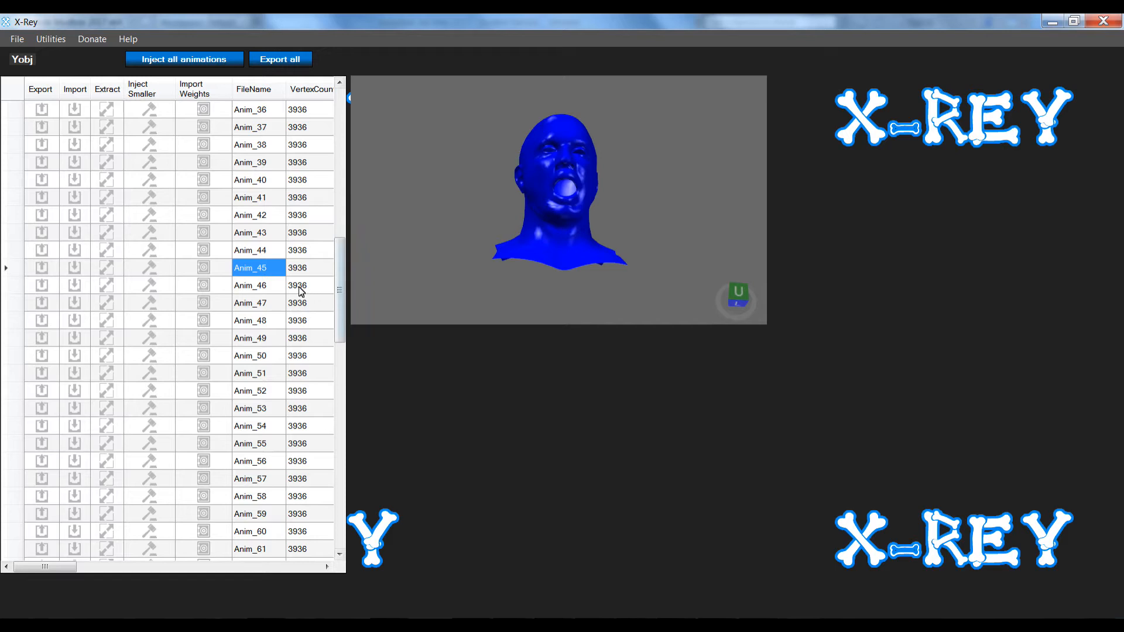
click(42, 270)
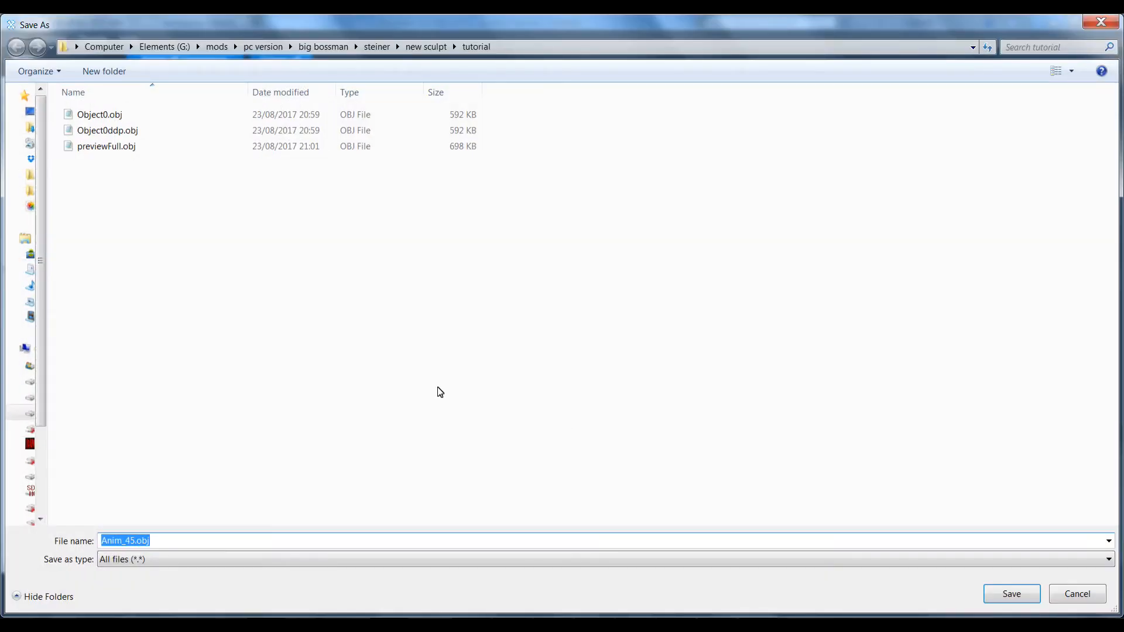
click(1011, 593)
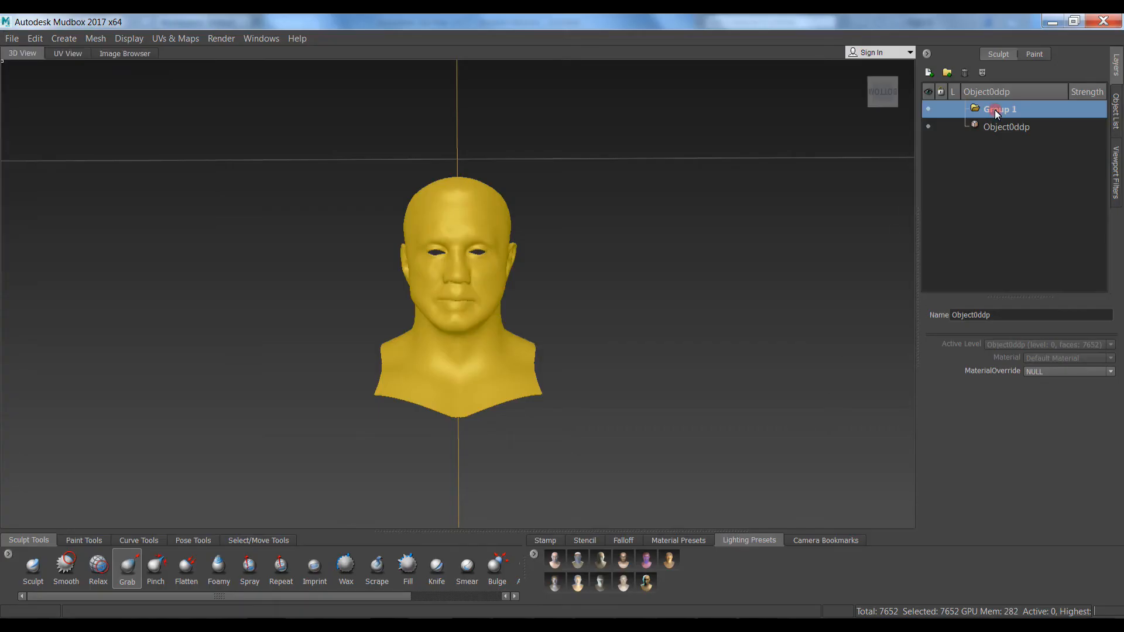
In Mudbox, start Import Layer on Group 1 and choose Anim_45.obj from the tutorial folder
click(995, 113)
right_click(996, 113)
click(1020, 248)
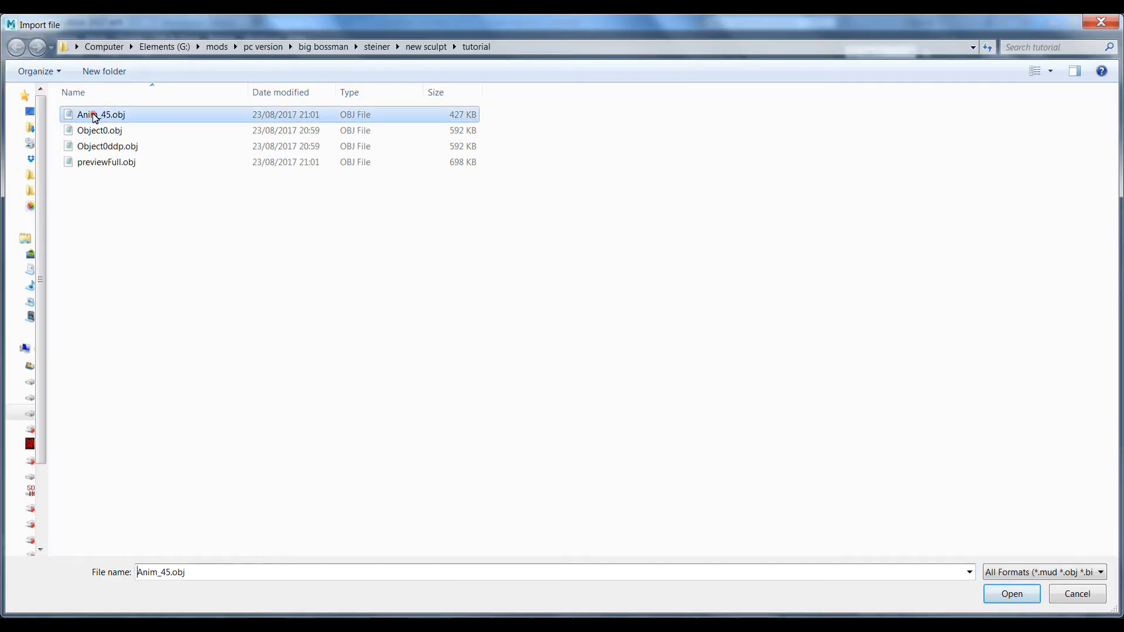
Import Anim_45.obj as a Vertex ID-matched layer and expand Group 1 to show it
double_click(95, 115)
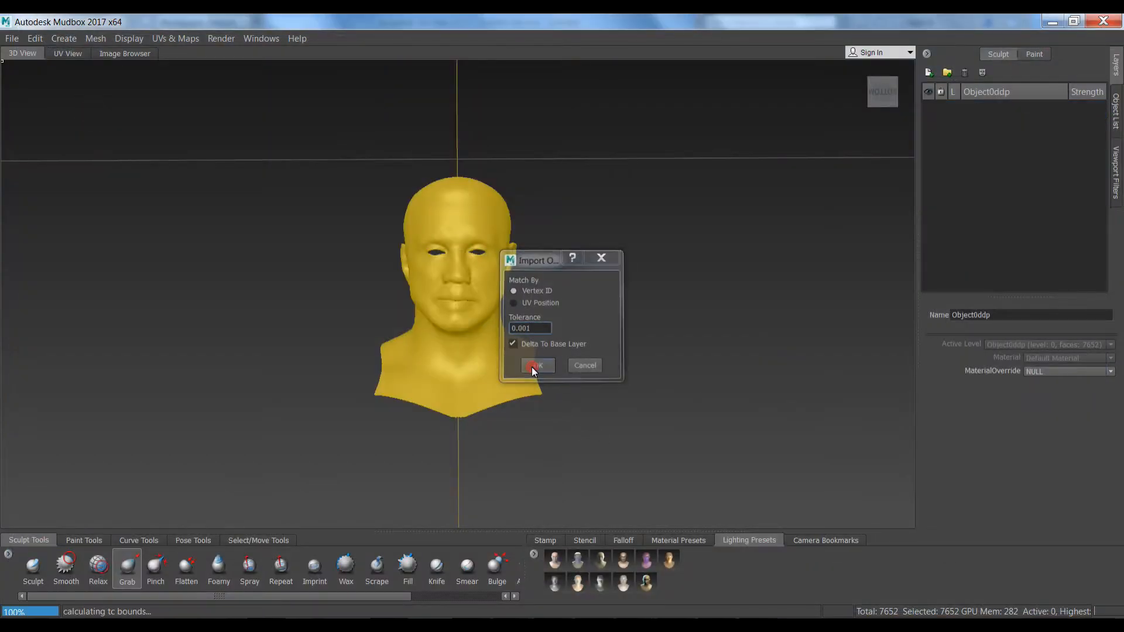
click(532, 367)
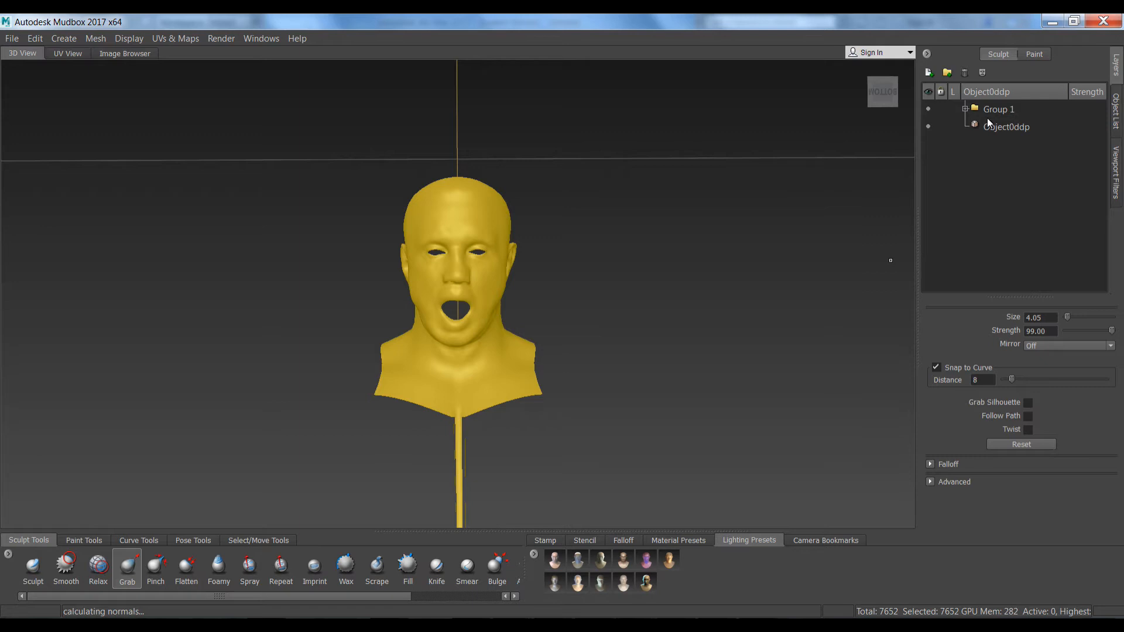
click(964, 109)
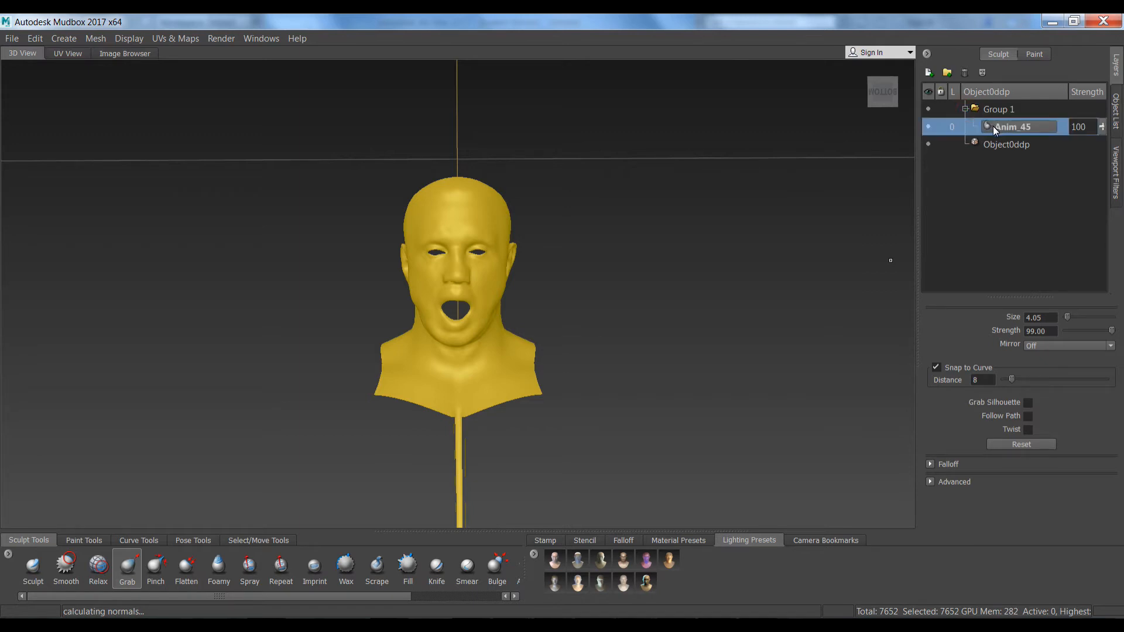
Widen and deepen the Anim_45 open mouth with Grab, then hide that layer
click(929, 128)
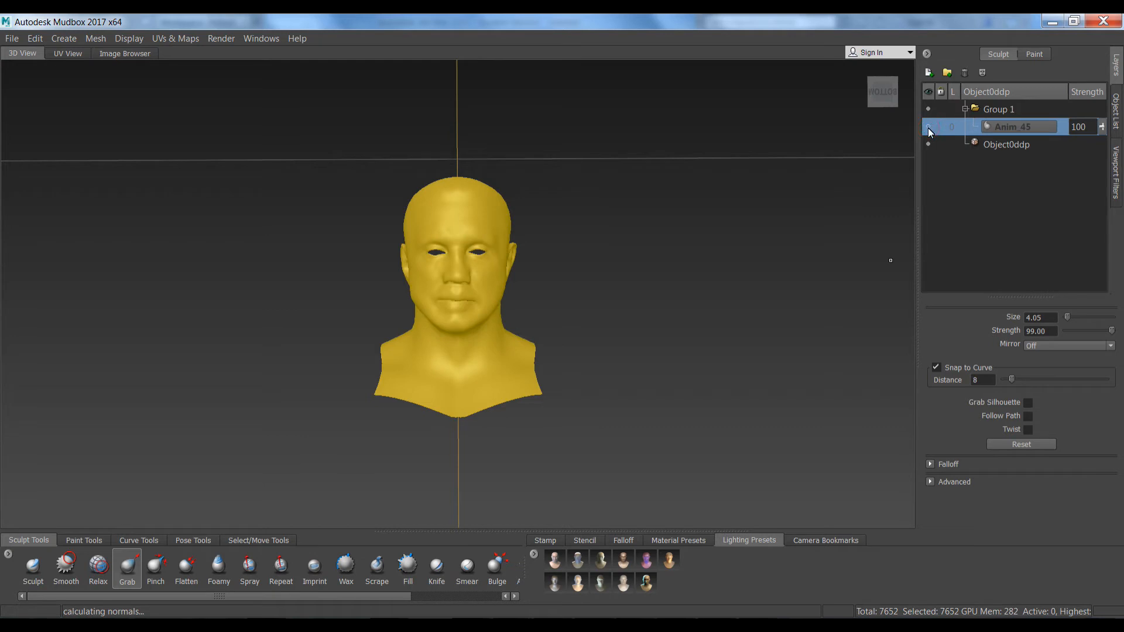
click(928, 128)
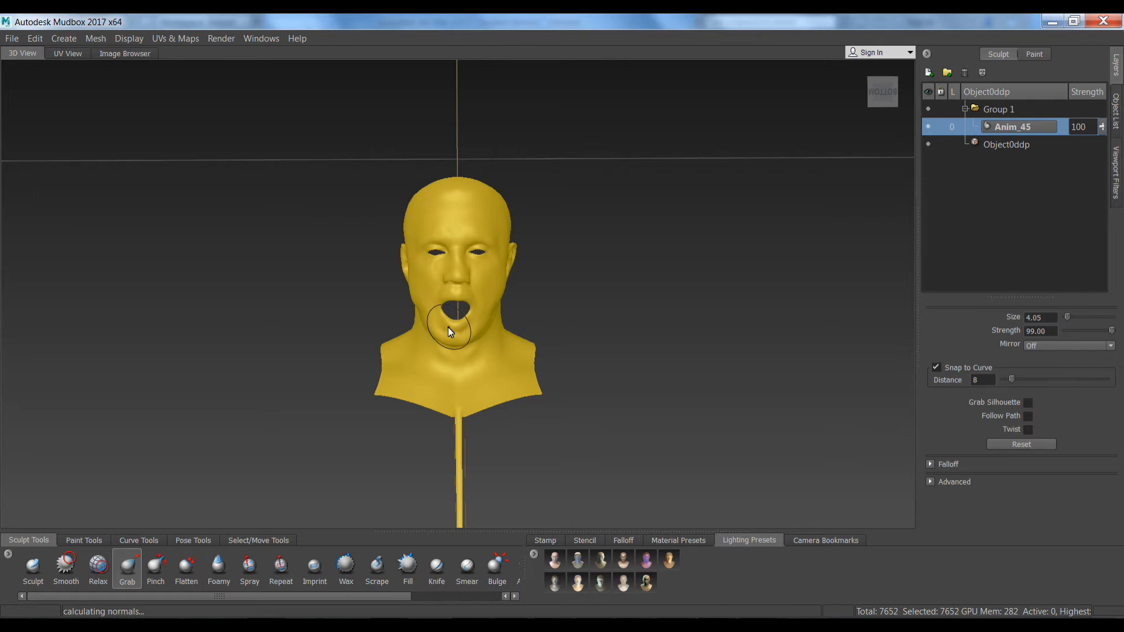
drag(451, 310, 453, 317)
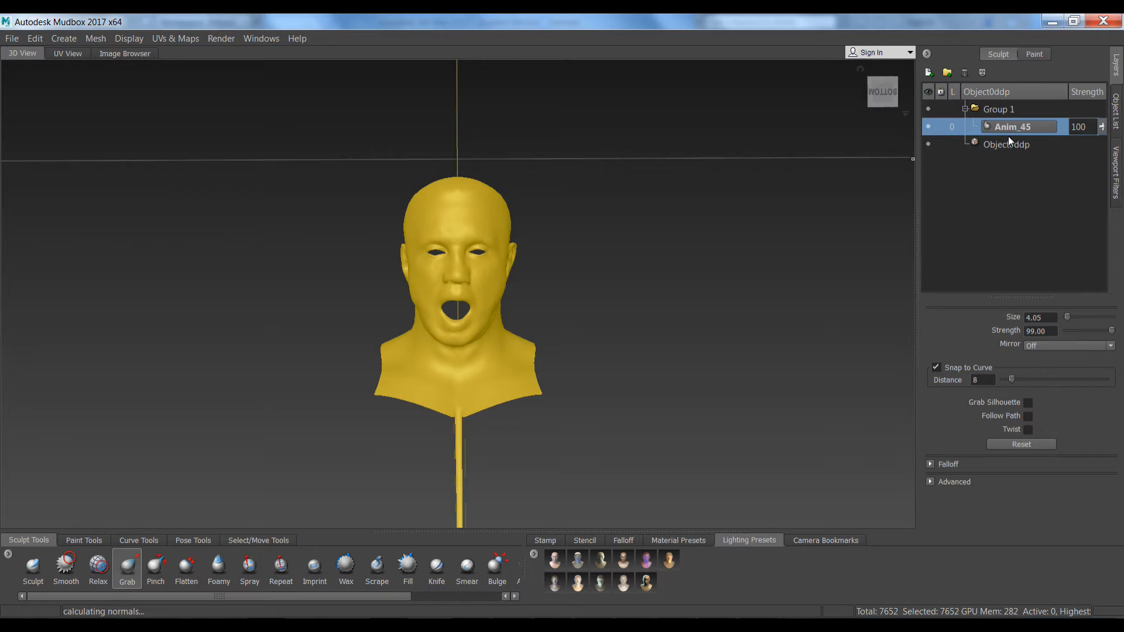
click(930, 126)
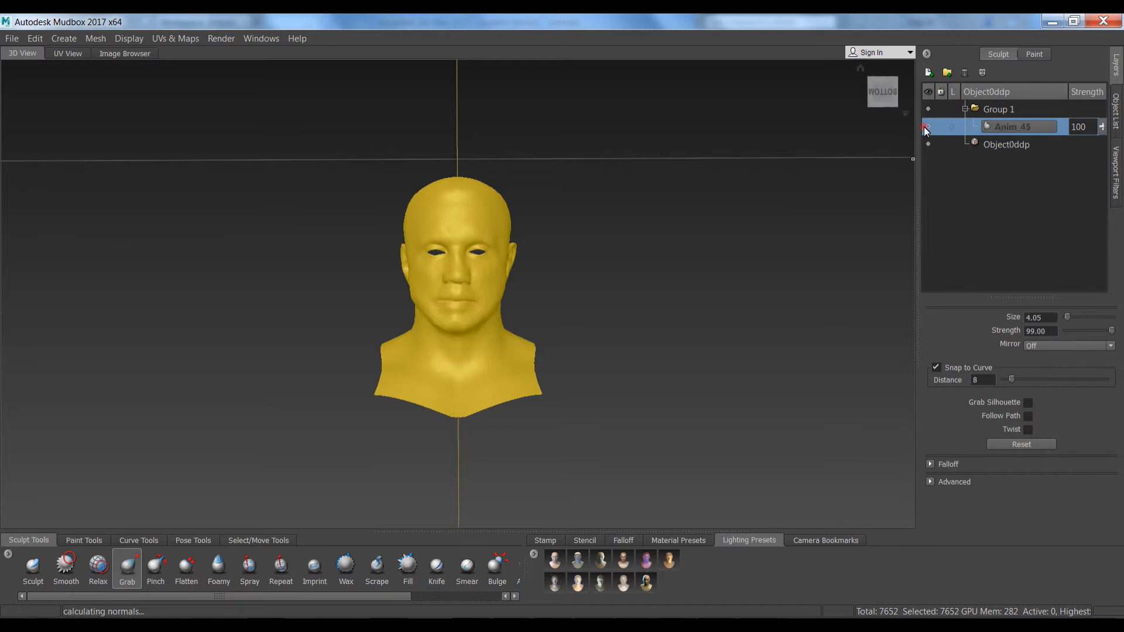
Import Object0.obj as another layer in Group 1 and compare it against the base
right_click(1000, 129)
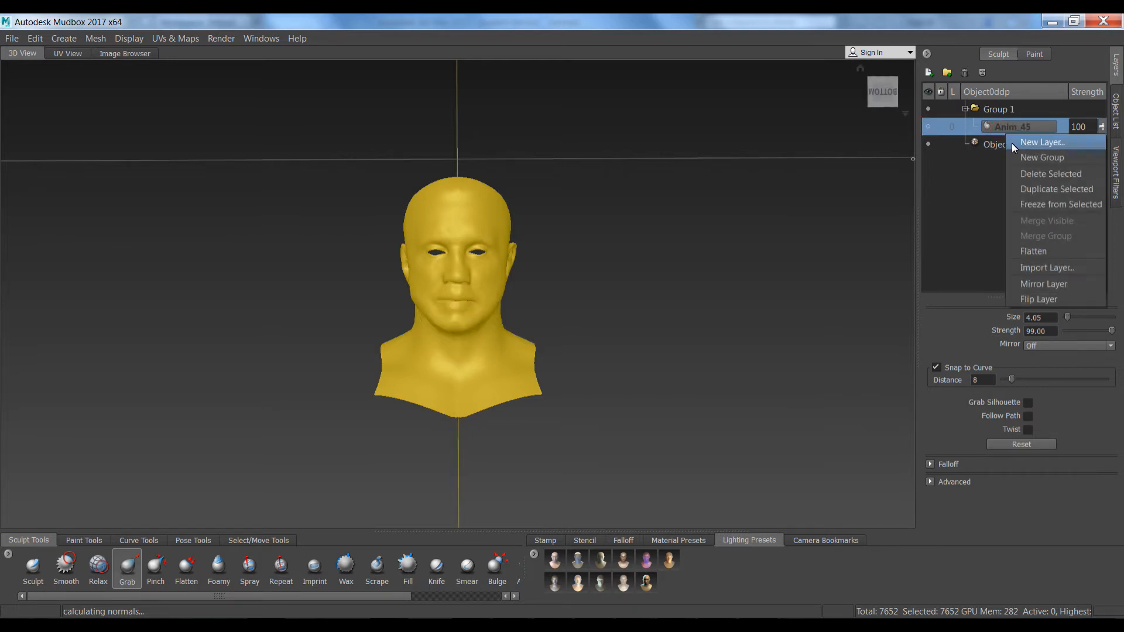
click(1014, 268)
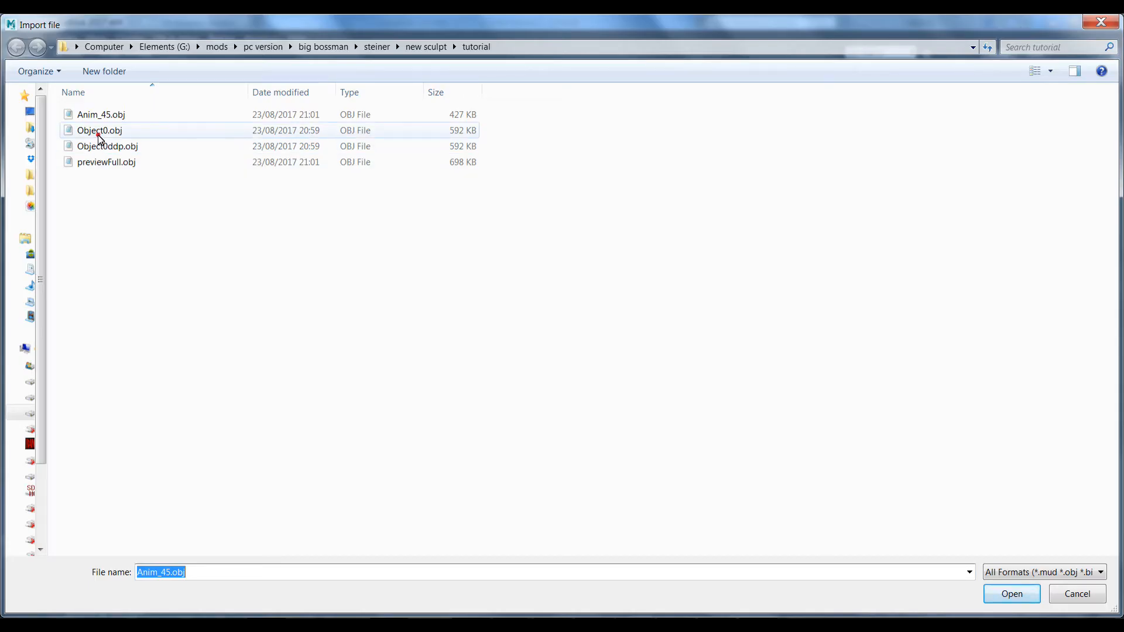
double_click(98, 133)
click(534, 367)
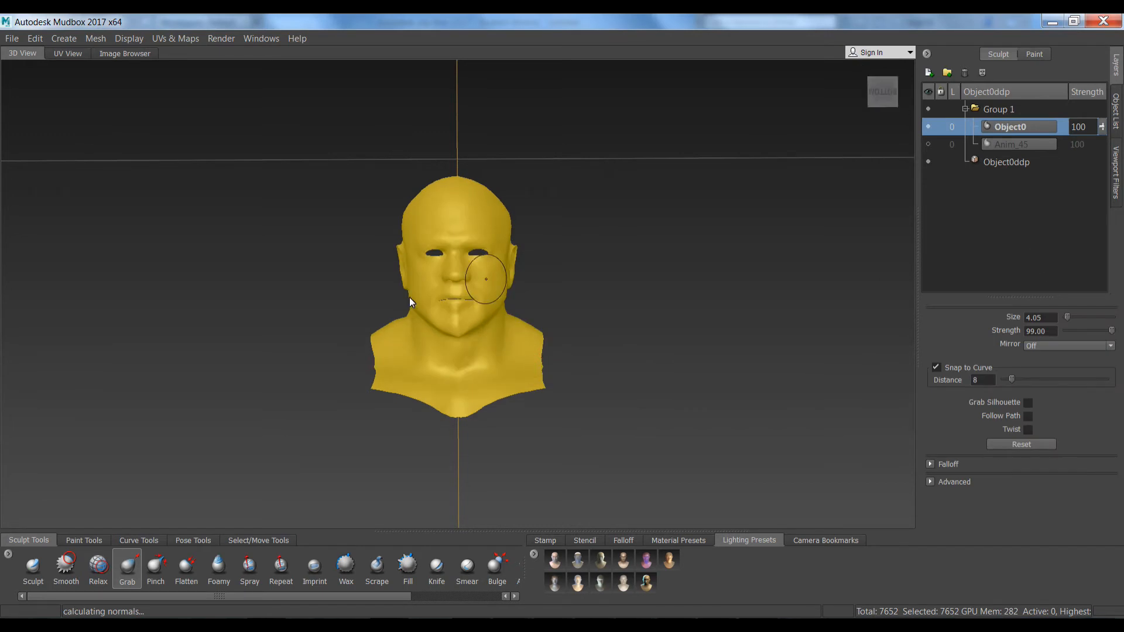
click(928, 127)
click(929, 127)
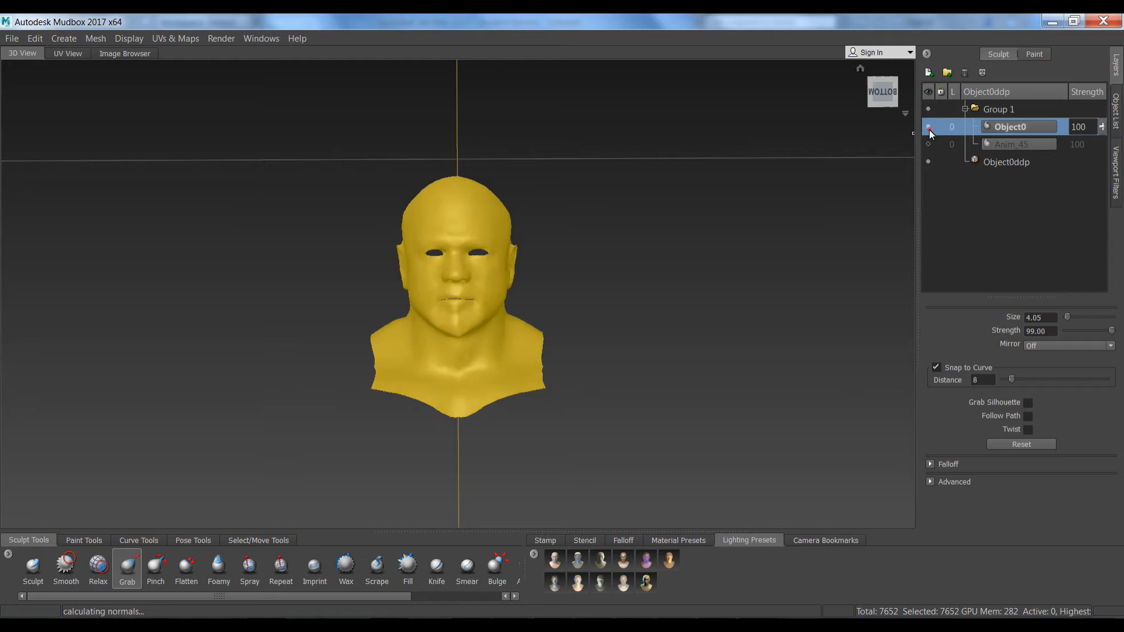
Move Object0 below Anim_45, delete the Anim_45 layer, and select Object0ddp
drag(1015, 143, 1015, 150)
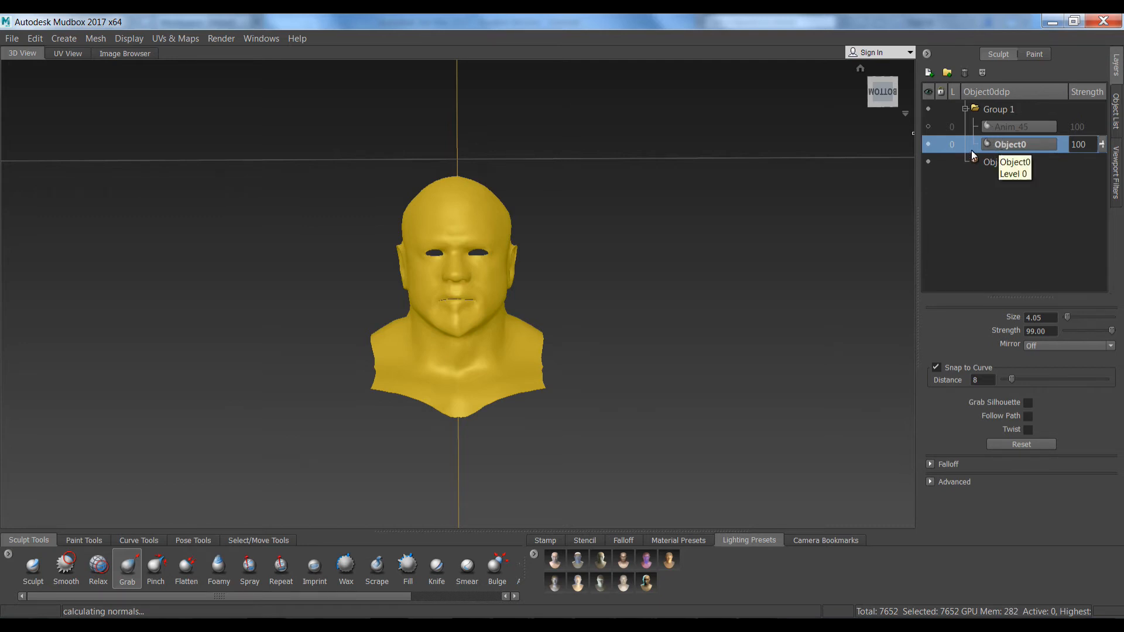
click(927, 127)
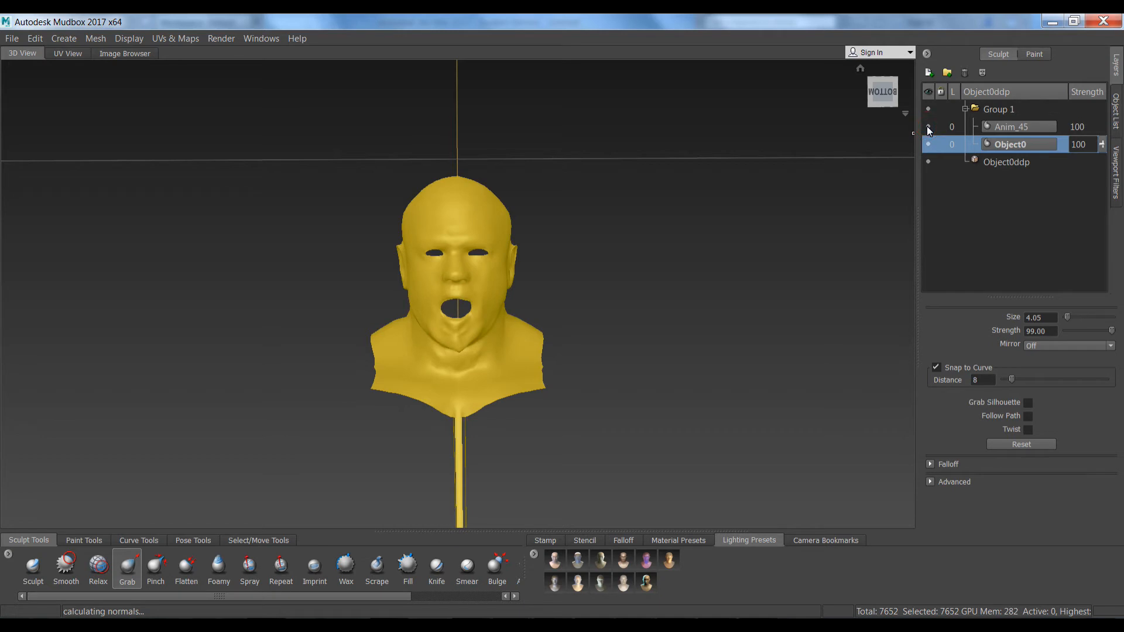
click(927, 127)
click(1006, 128)
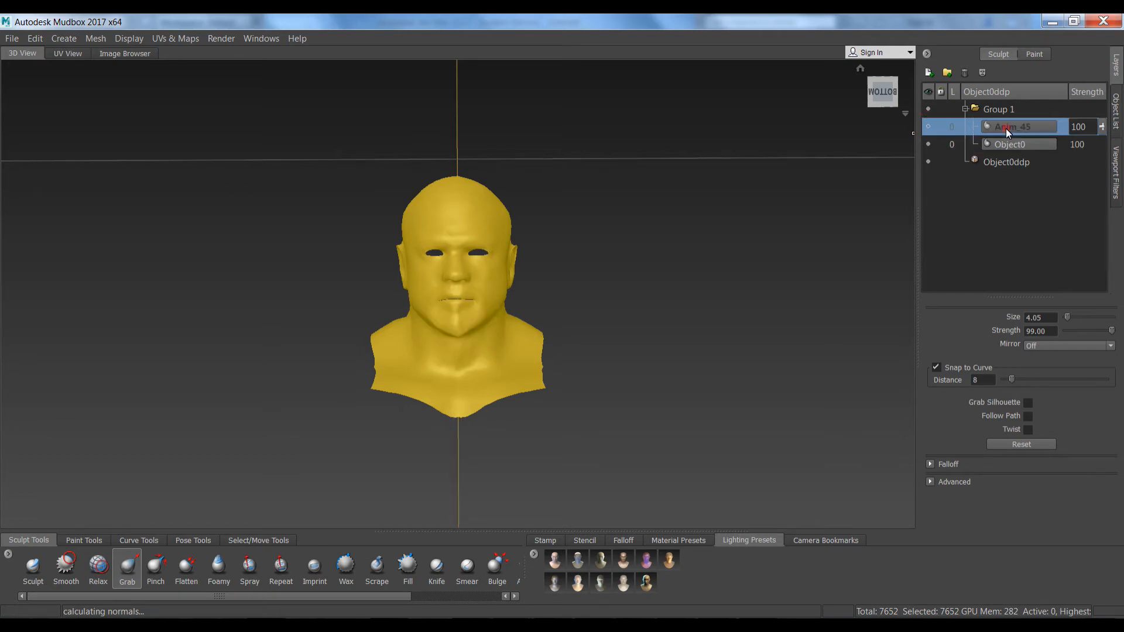
right_click(1006, 128)
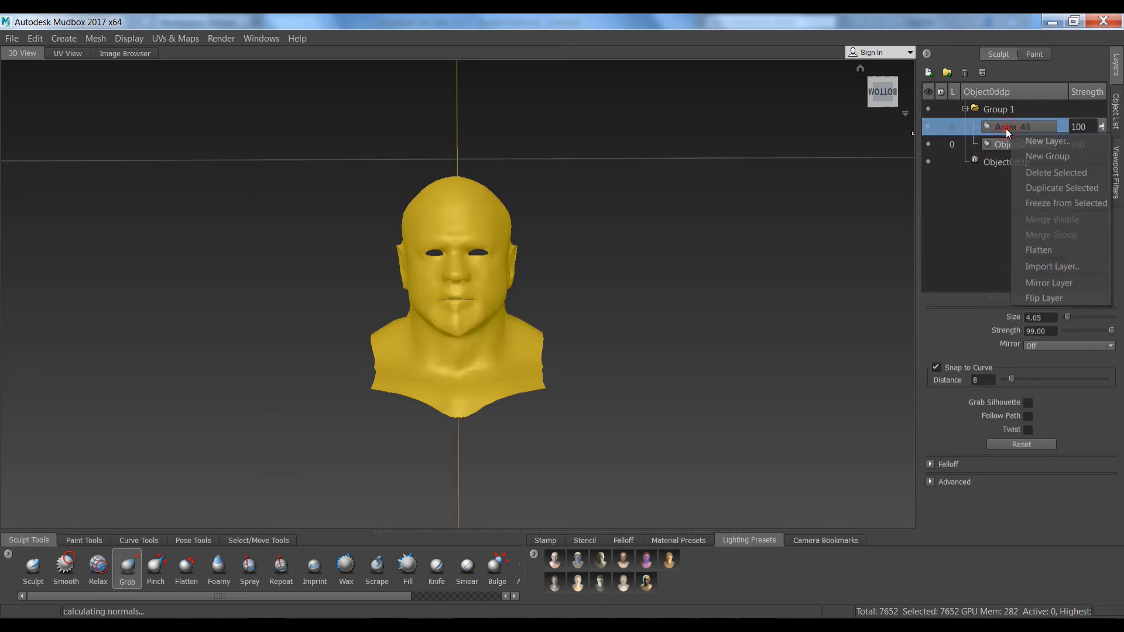
click(1032, 173)
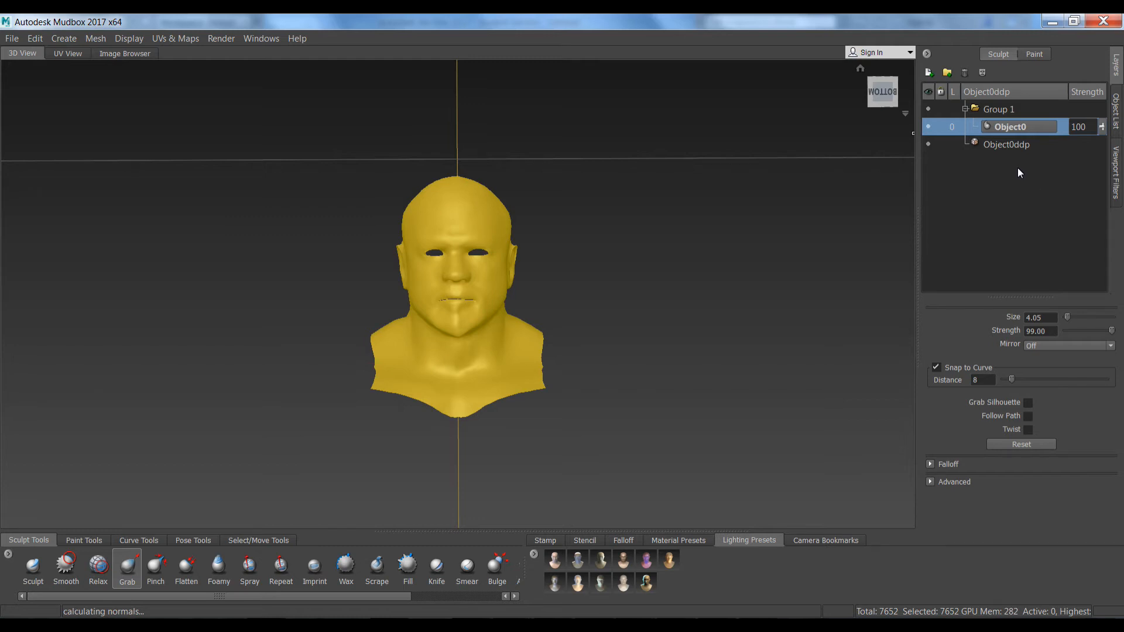
click(1006, 143)
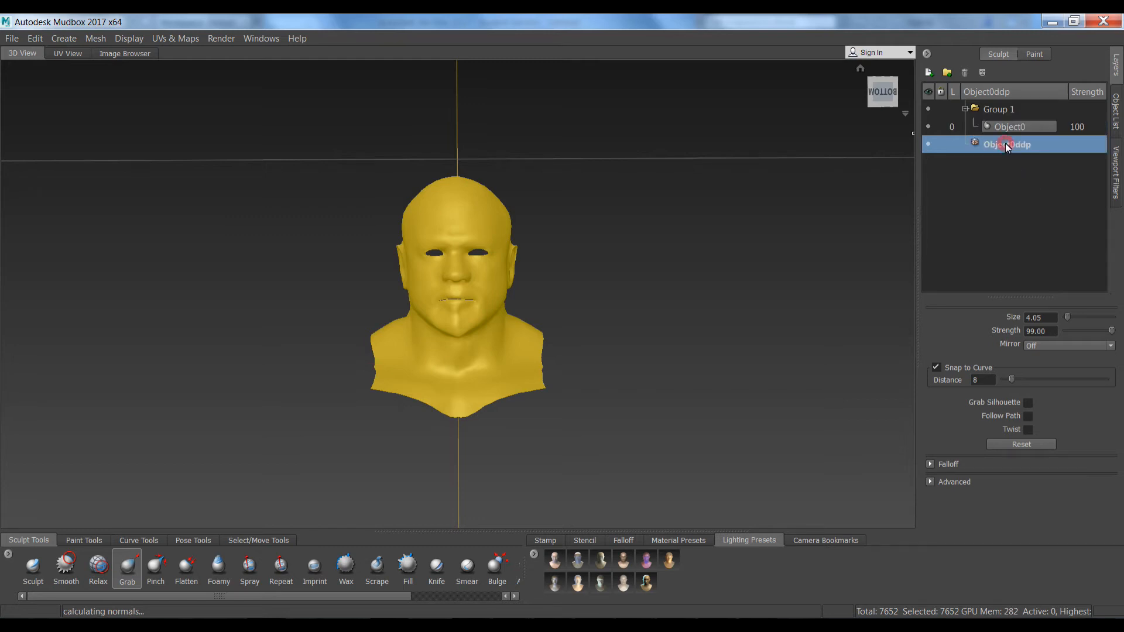
Toggle the Object0 layer off and on, then view the Anim_45 head front-on in X-Rey
click(928, 126)
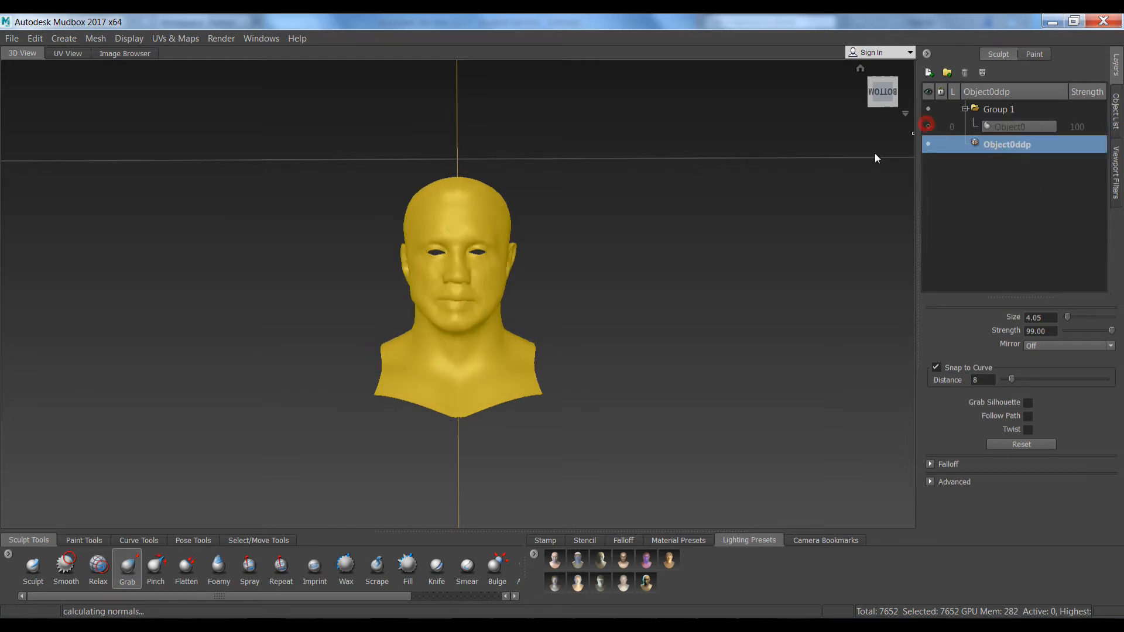
click(994, 110)
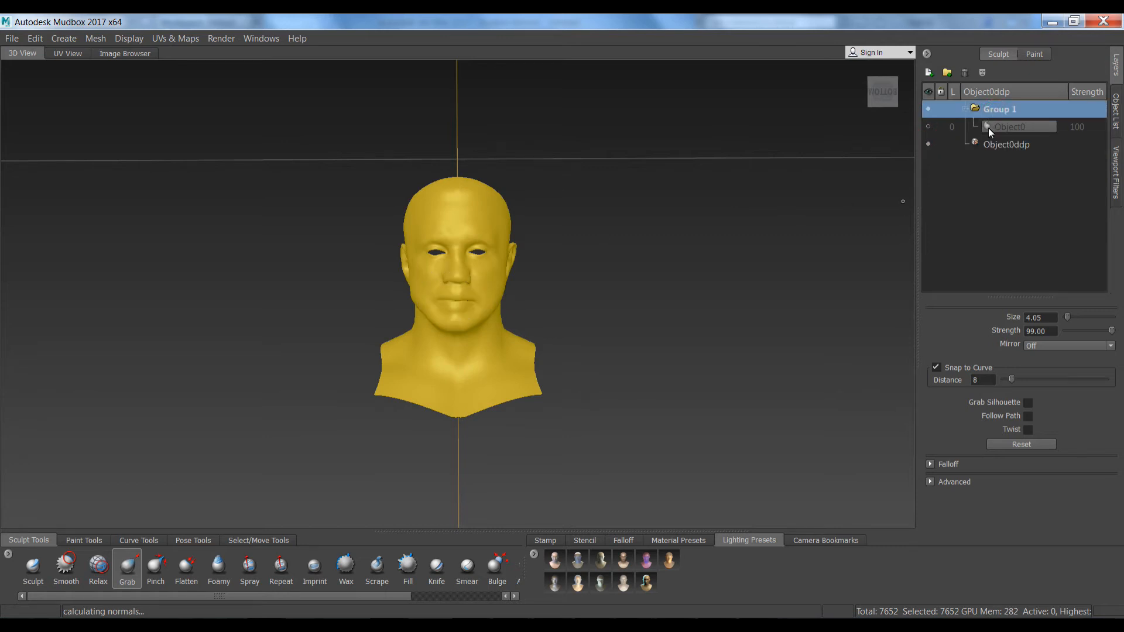
click(929, 127)
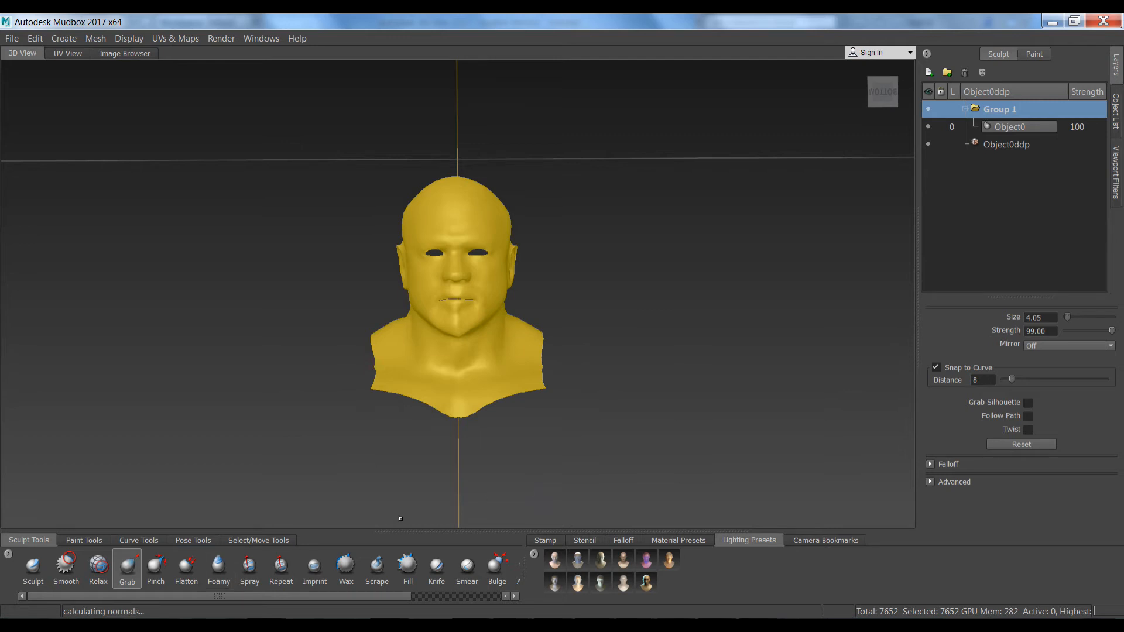
click(227, 624)
right_drag(540, 145, 539, 168)
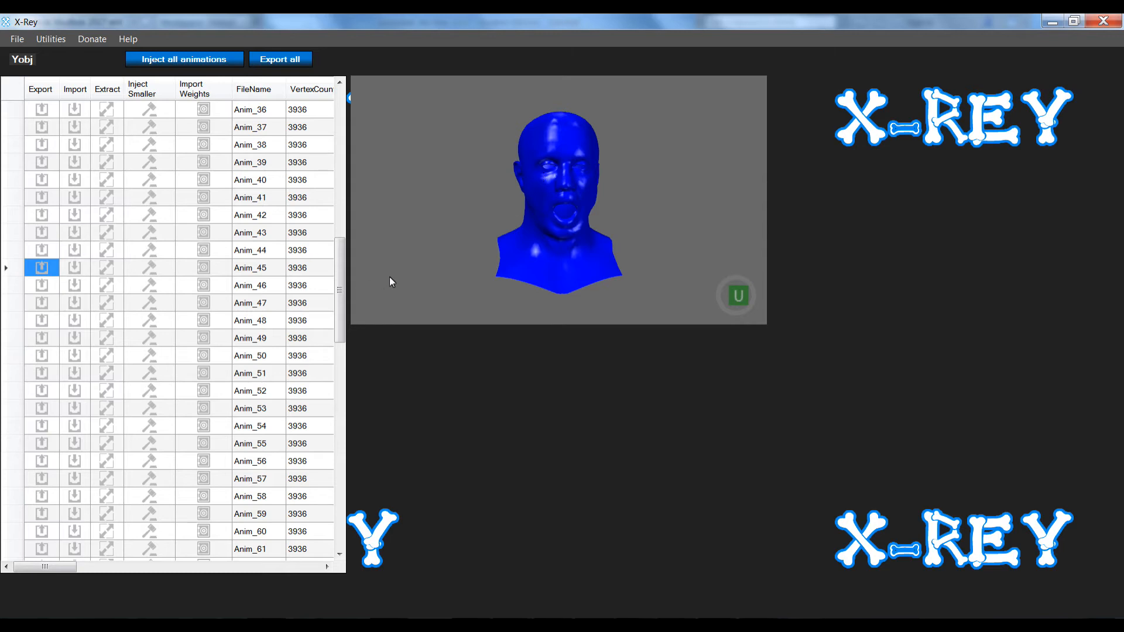
Load 0000ddp.yobj, select Anim_0, and export all shapes, acknowledging the 'All objects exported' message
key(ctrl+o)
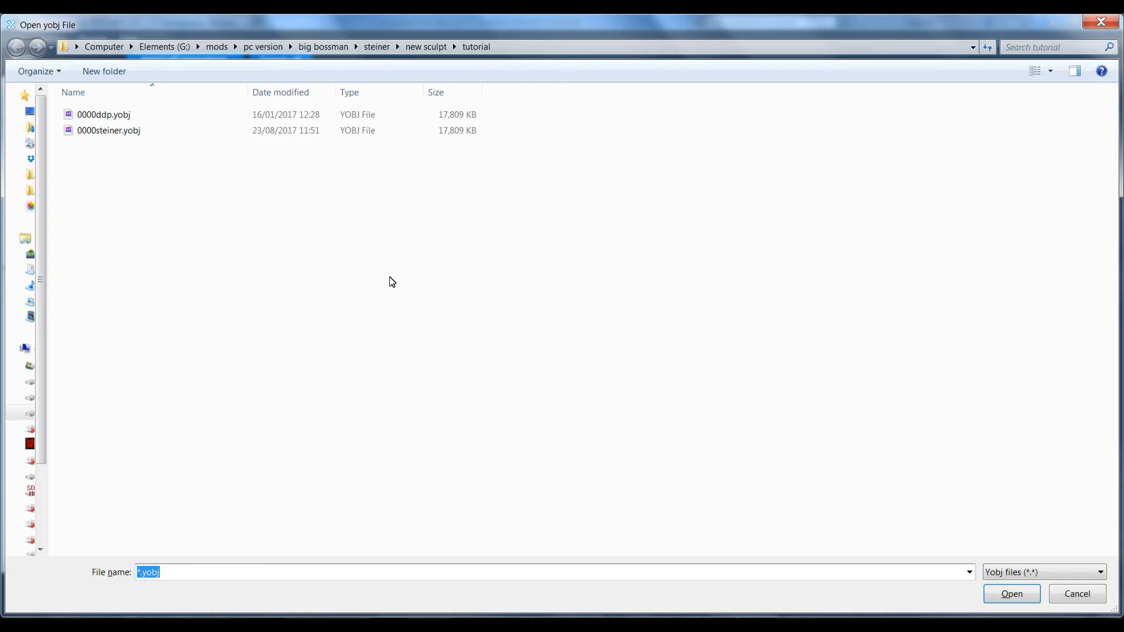
double_click(109, 121)
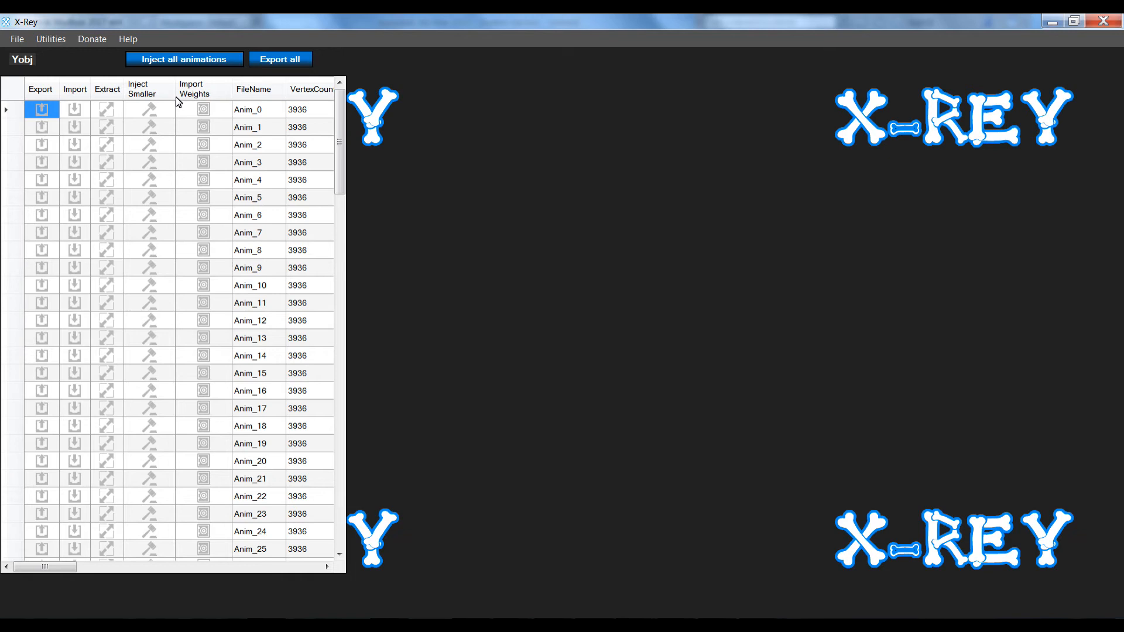
click(248, 116)
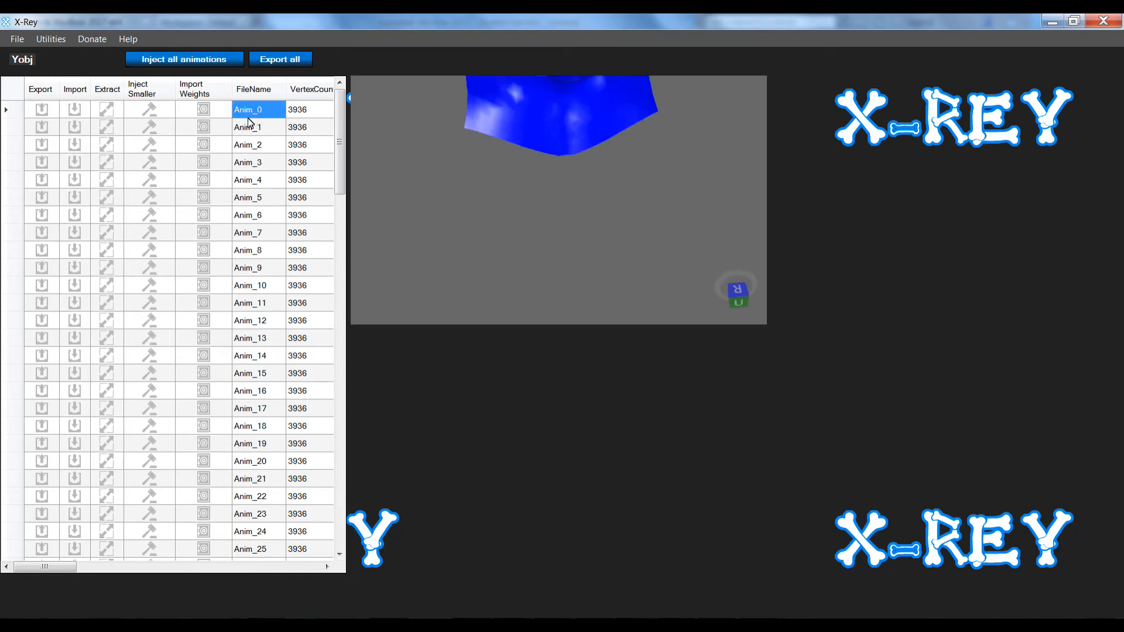
right_drag(511, 186, 504, 214)
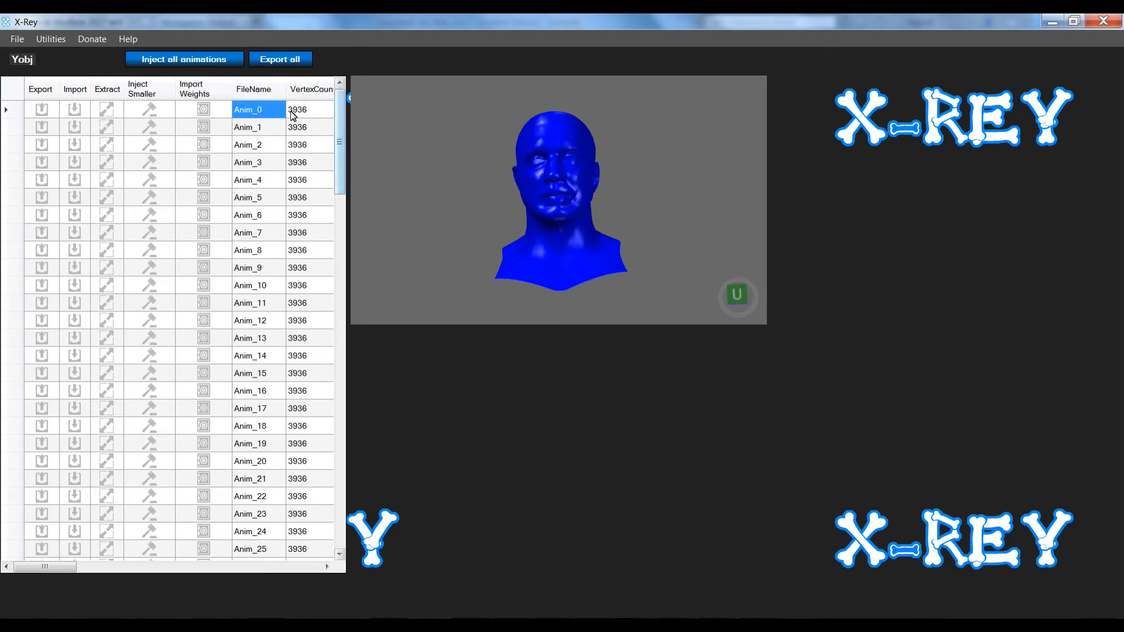
click(281, 61)
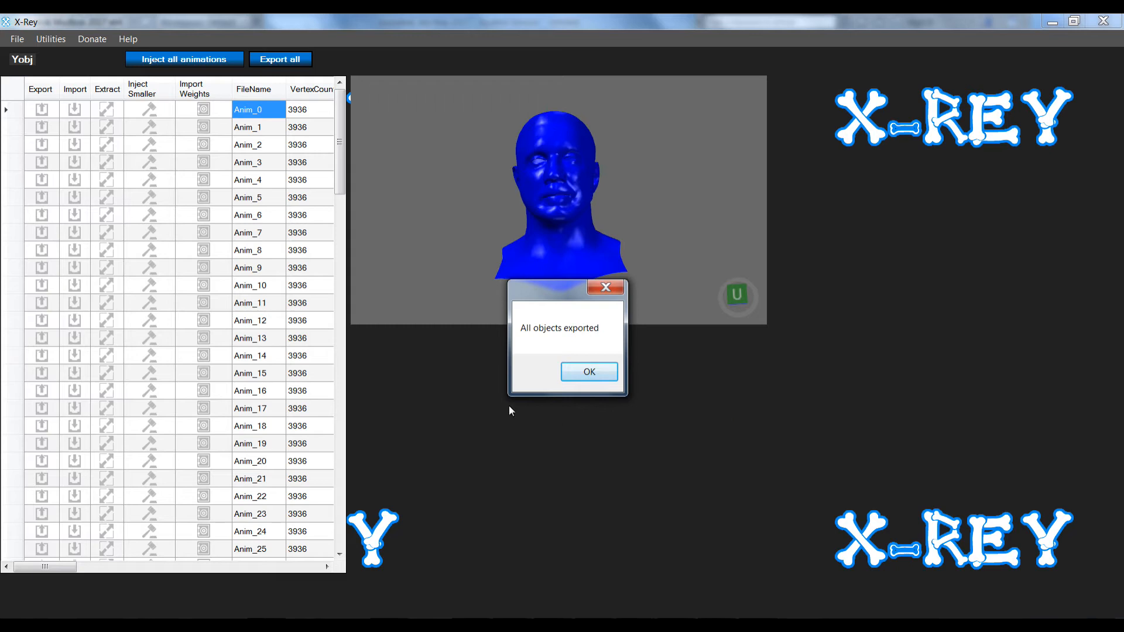
click(580, 376)
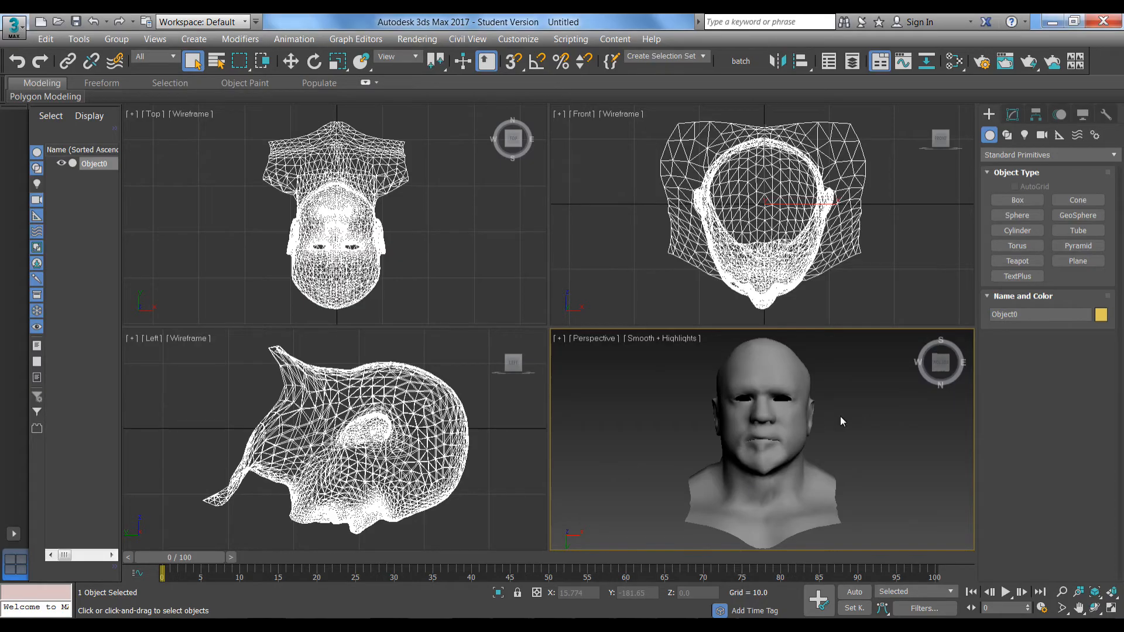
Clear the head bust into a new untitled 3ds Max scene without saving
key(ctrl+n)
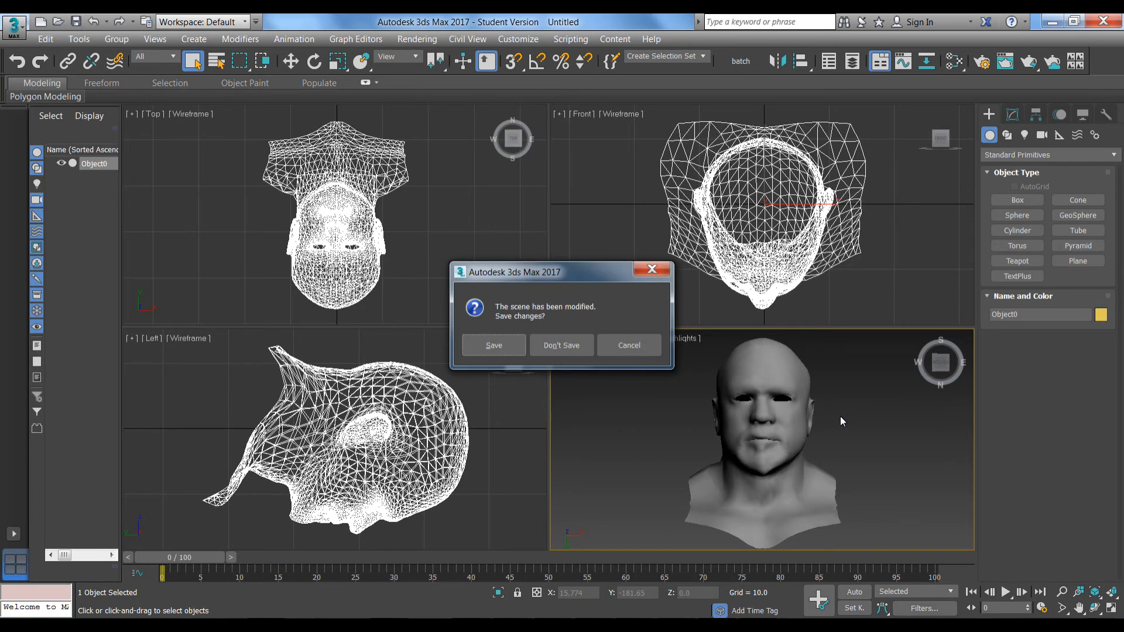
click(546, 350)
click(533, 366)
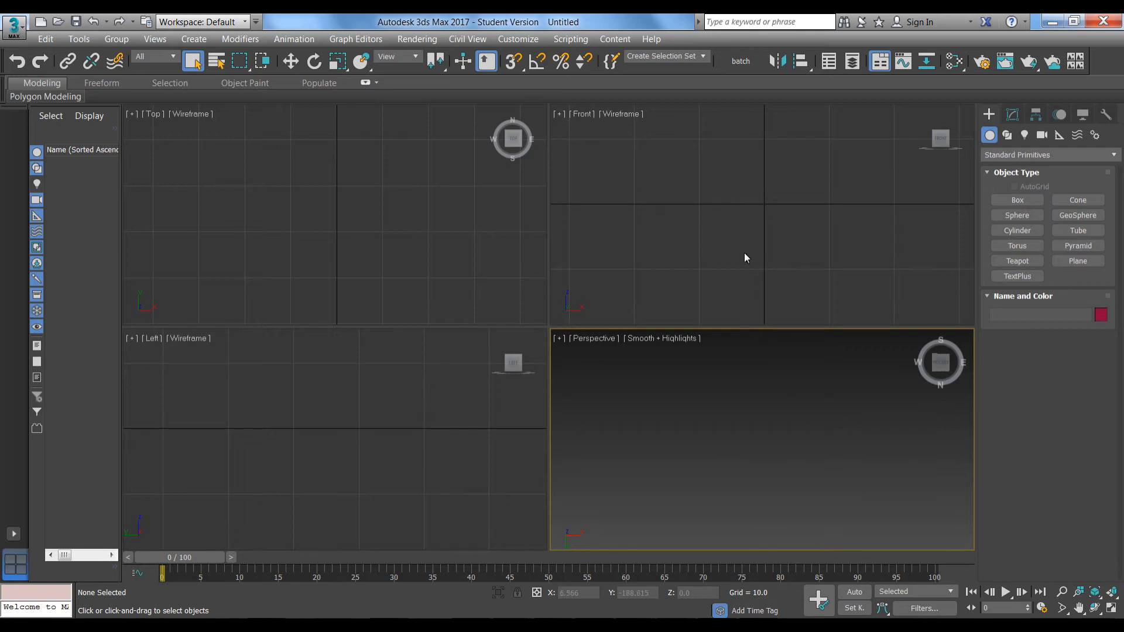
Queue all Anim_*.obj files from G:\mods\extract, filtered to OBJ, in Batch Export/Import v04.10
click(736, 62)
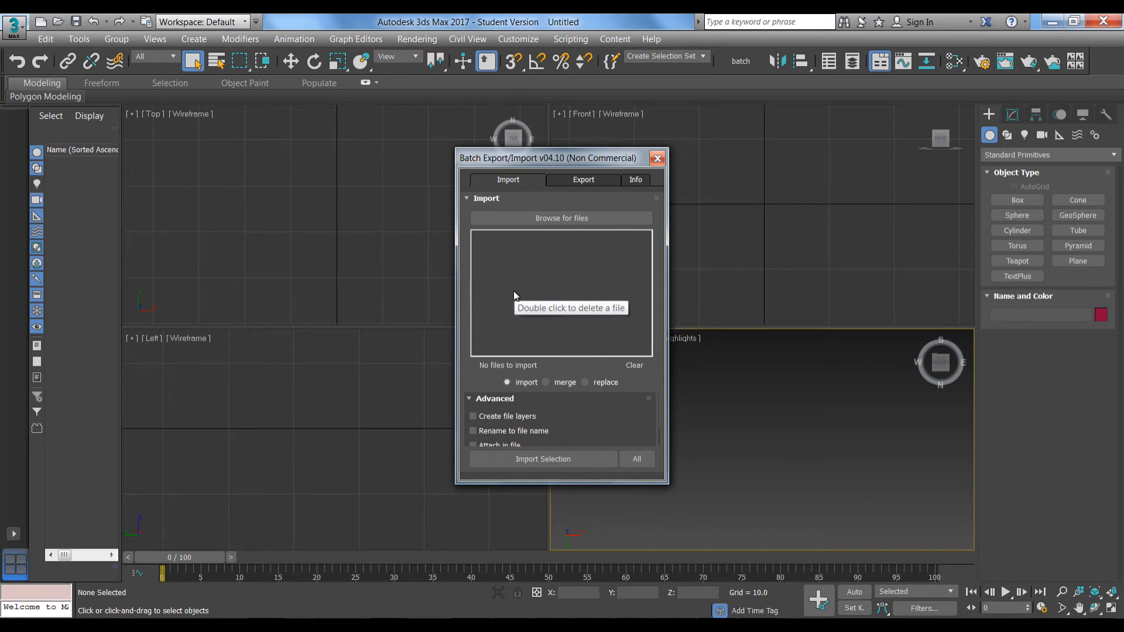
click(556, 220)
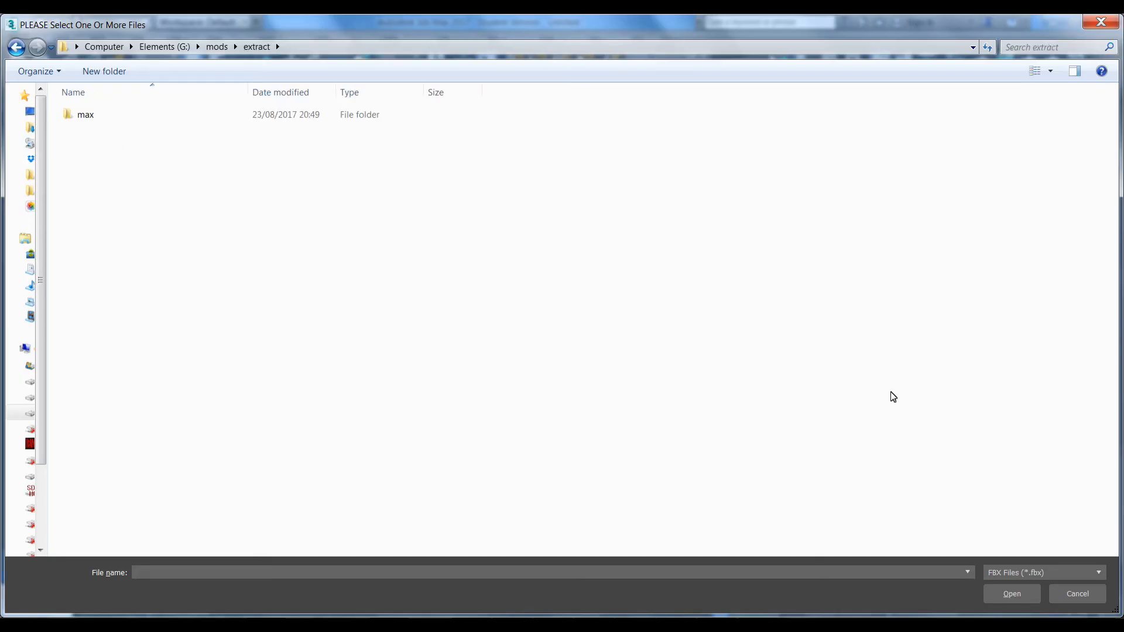
click(1006, 571)
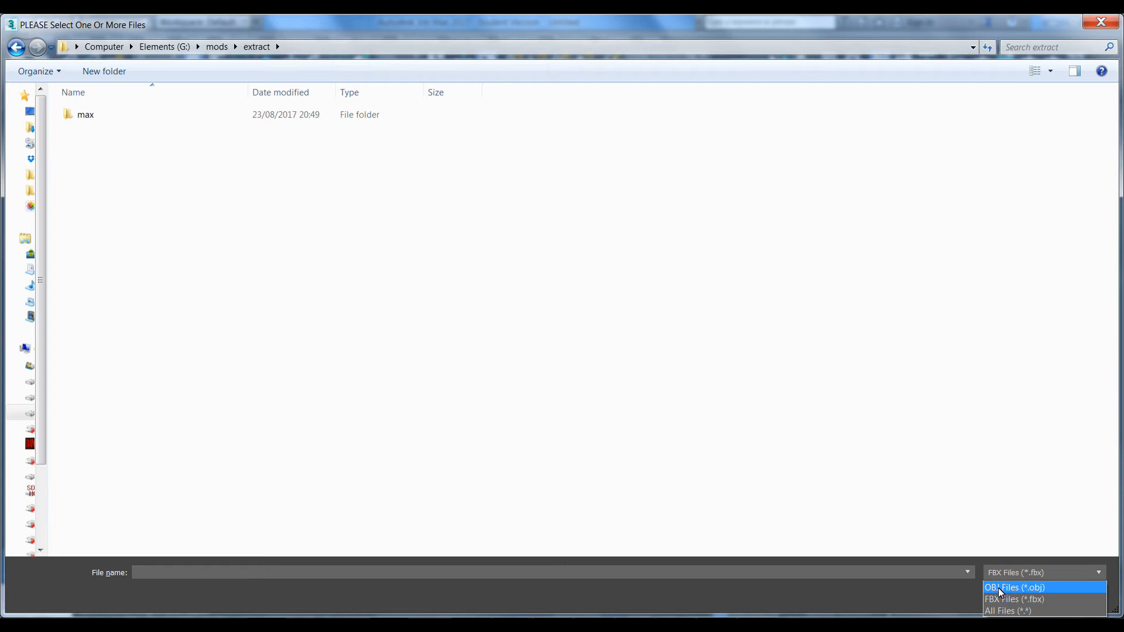
click(998, 588)
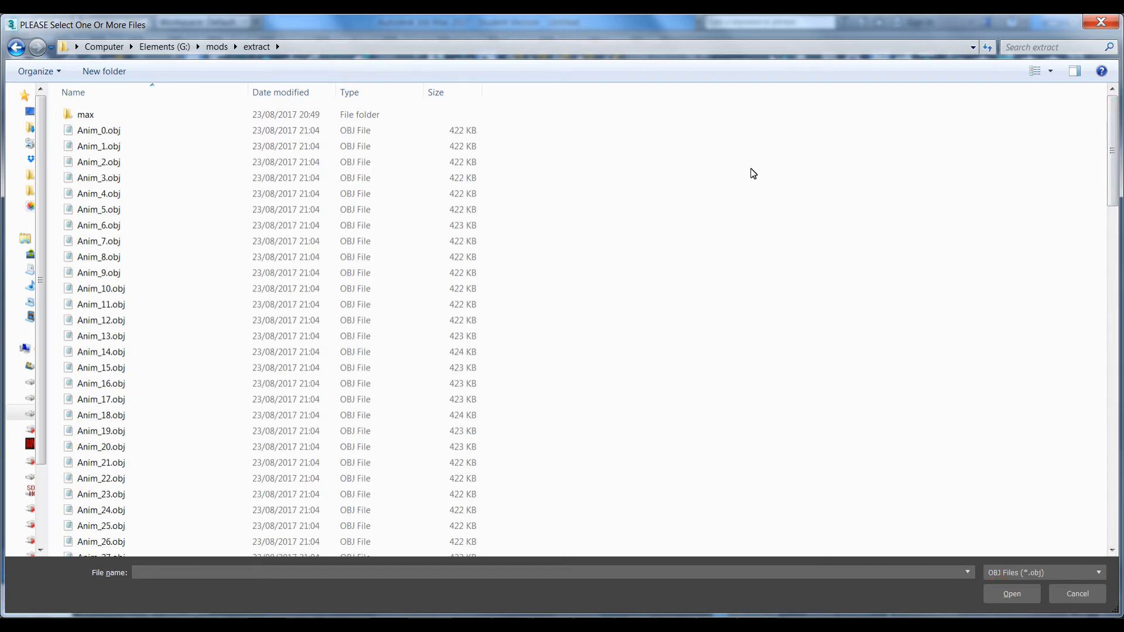
scroll(751, 170, down, 3)
click(93, 140)
key(ctrl+a)
ctrl+click(80, 115)
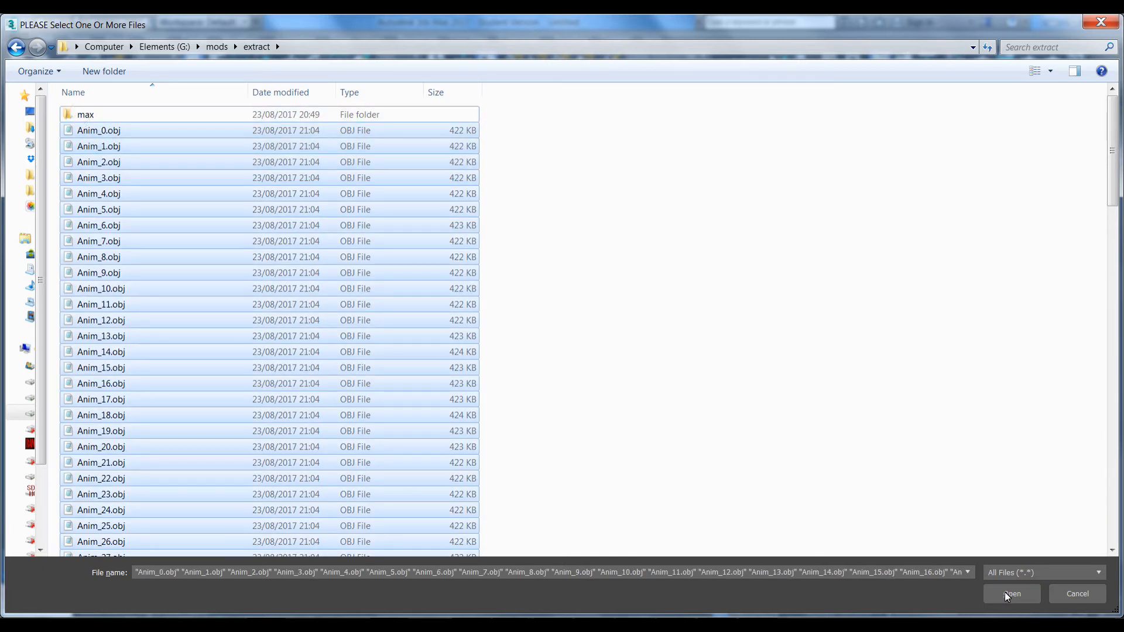
click(999, 600)
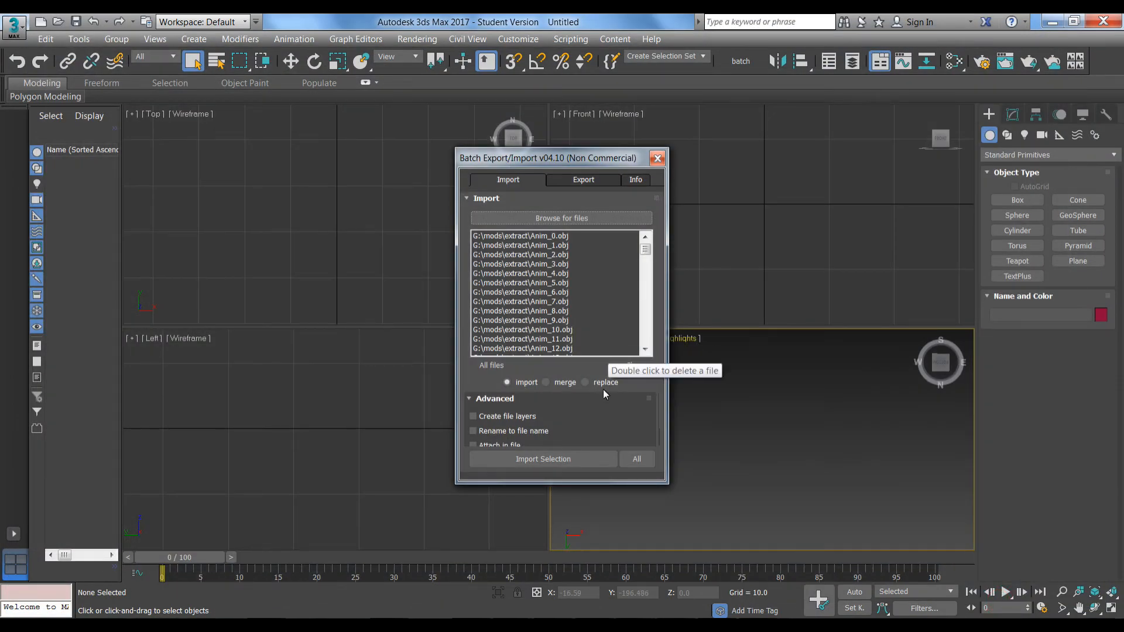
drag(659, 422, 659, 441)
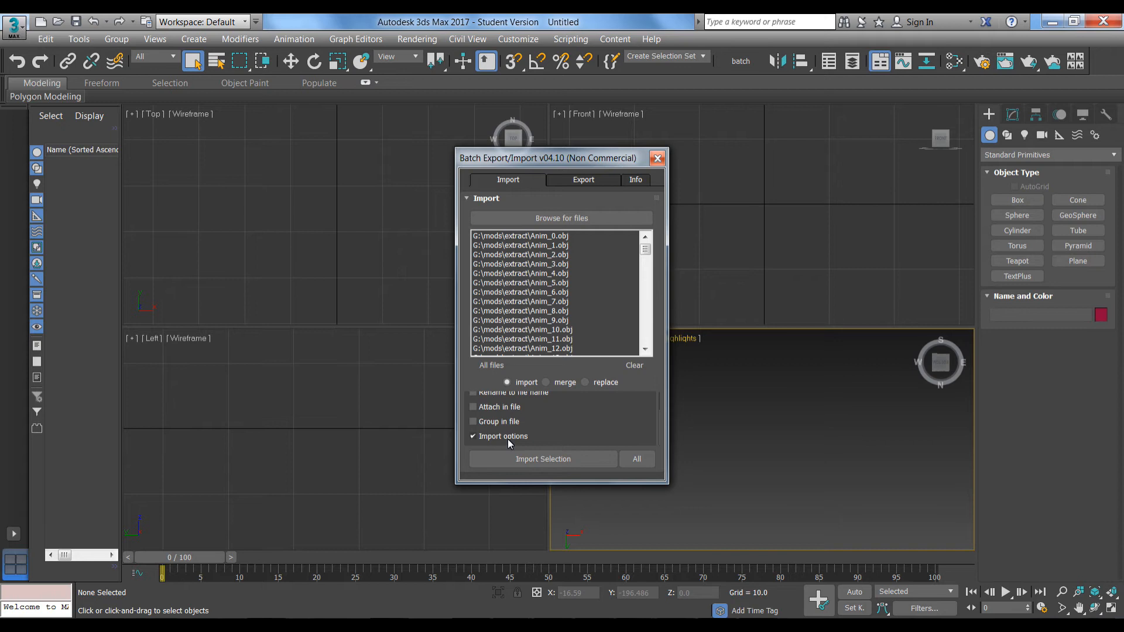
Import every queued Anim OBJ head through Anim_112, then show the batch Export settings
click(643, 461)
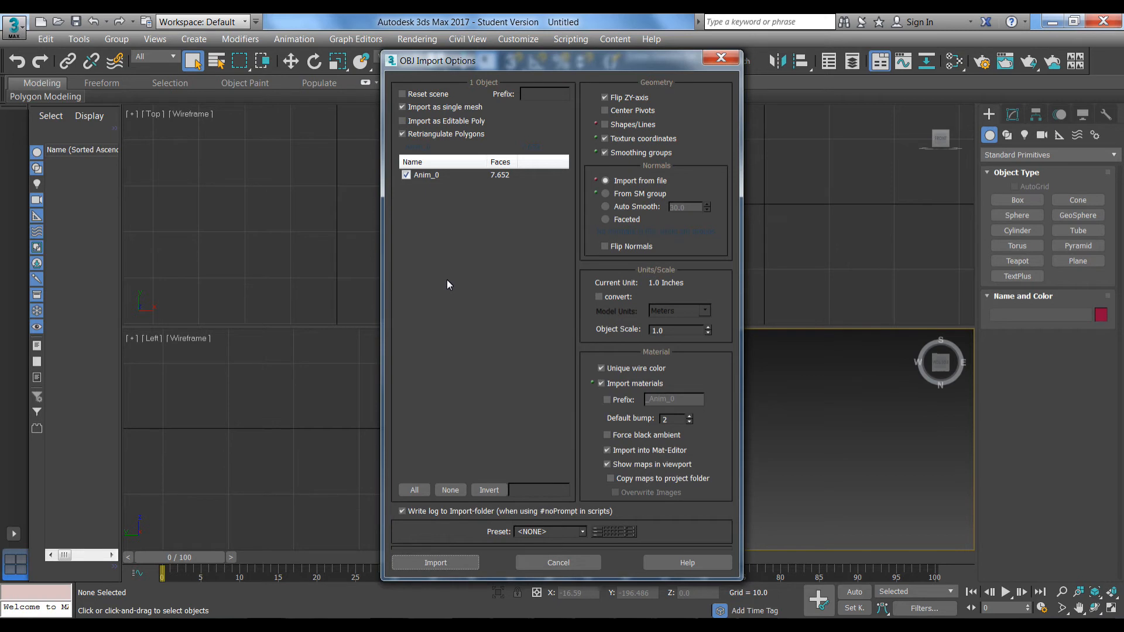
click(426, 562)
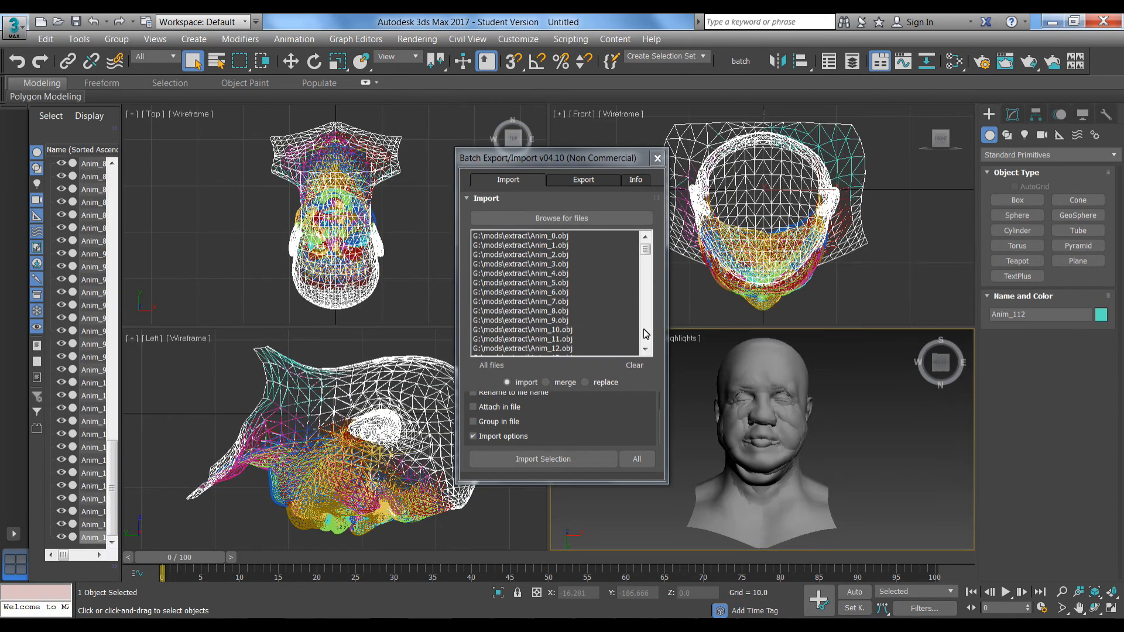
drag(528, 157, 412, 165)
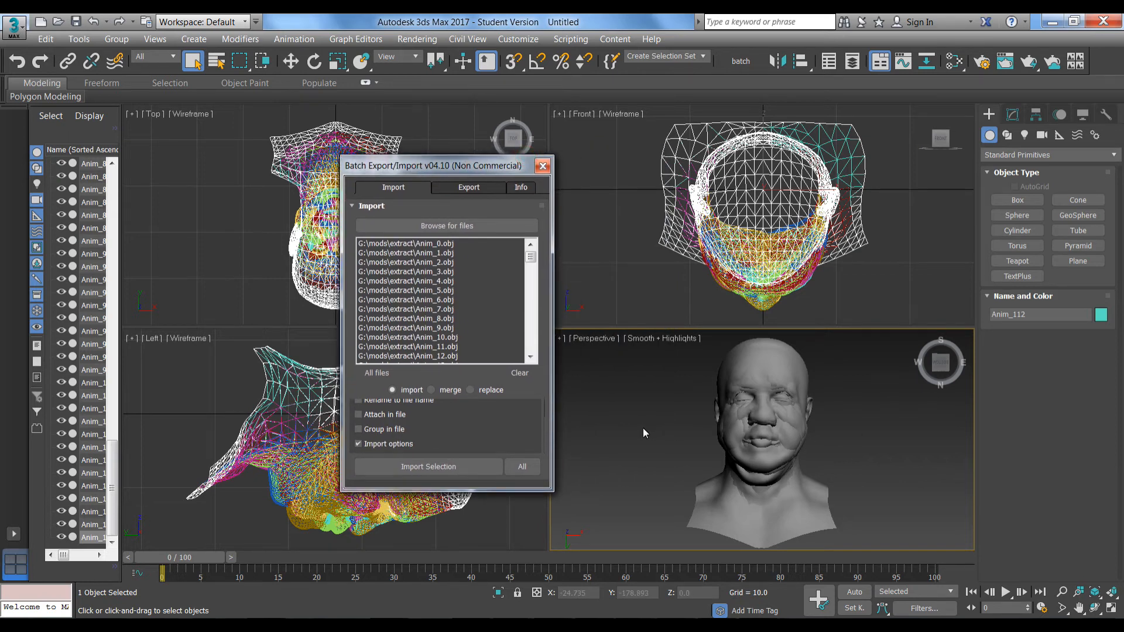
click(467, 188)
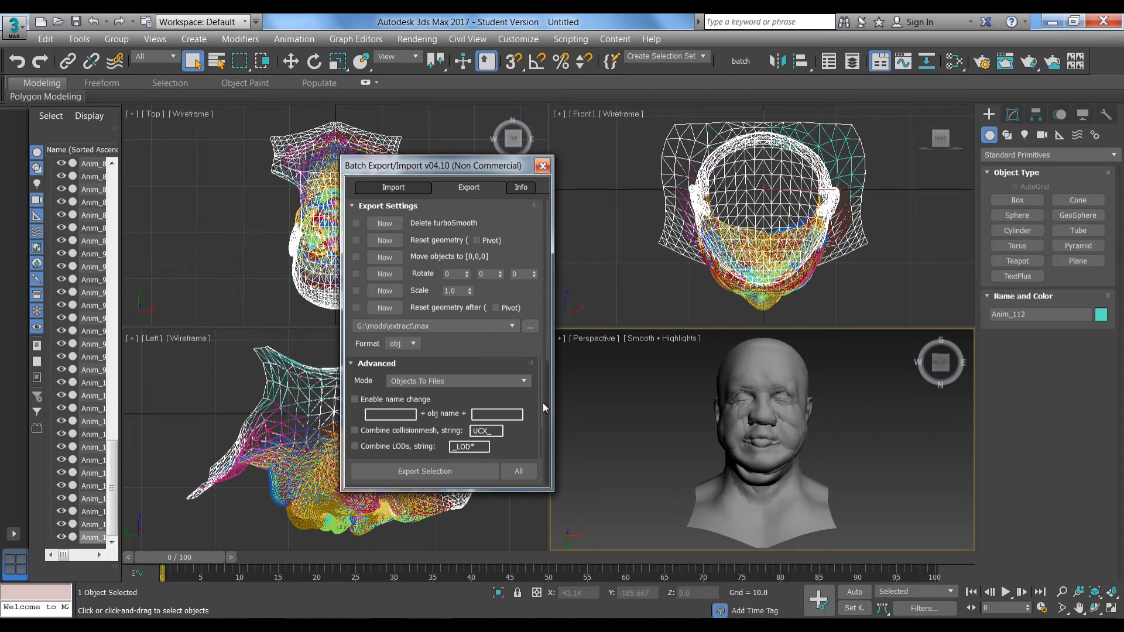
Export each Anim head as a separate OBJ file into G:\mods\extract\max
mouse_move(539, 405)
mouse_down()
mouse_move(541, 436)
mouse_move(542, 405)
mouse_up()
click(517, 477)
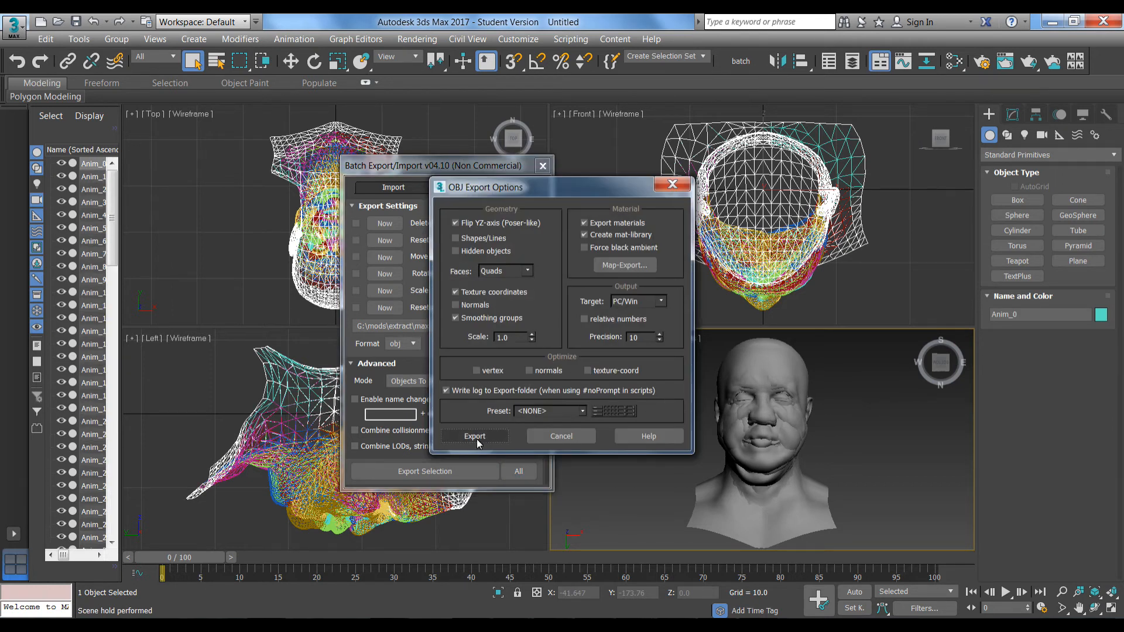
click(475, 437)
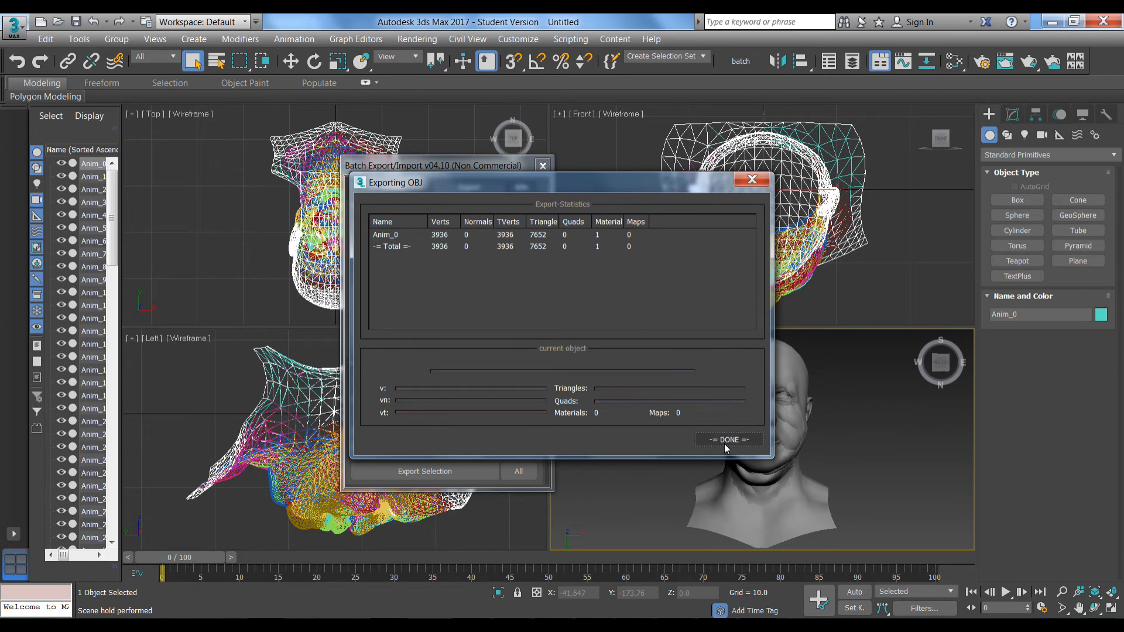
click(725, 444)
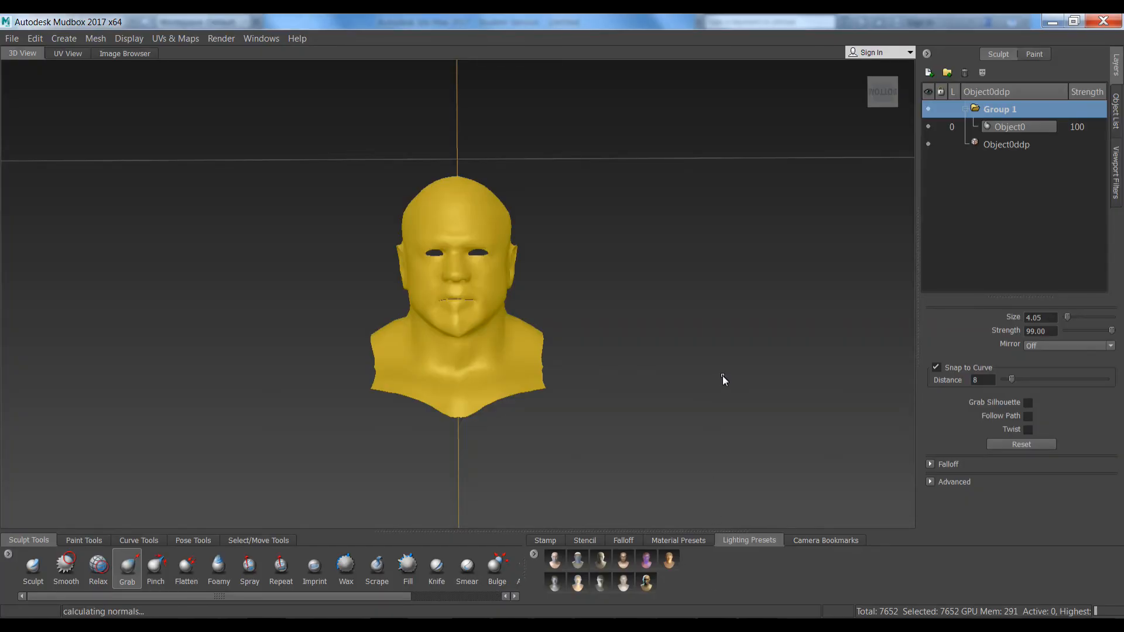
Start a fresh Mudbox scene without saving and import Object0ddp.obj
key(ctrl+n)
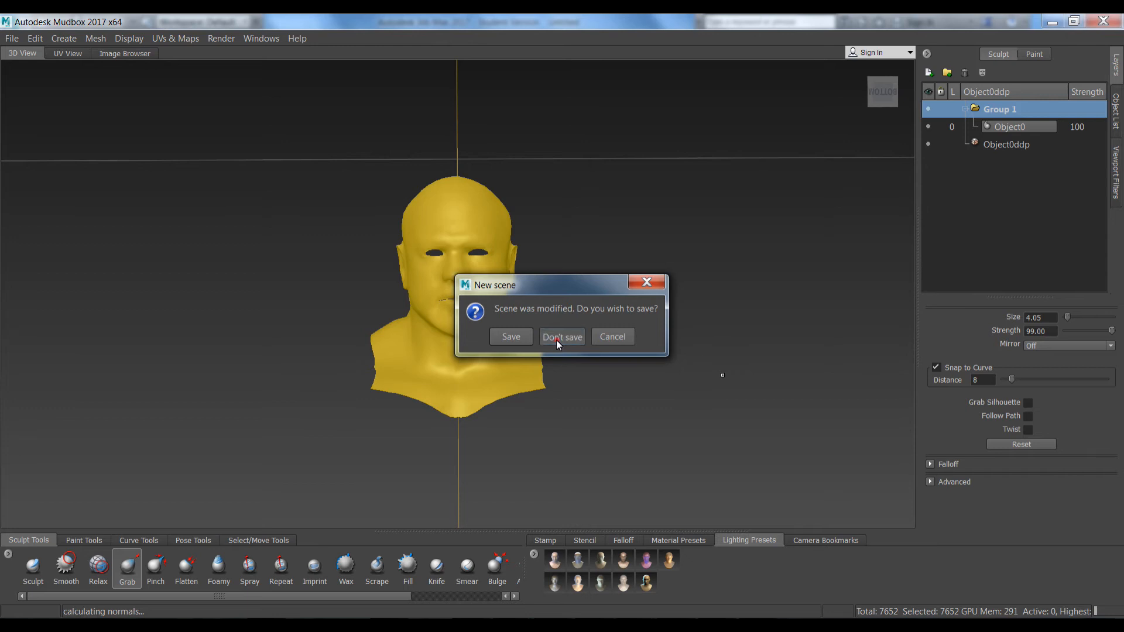
click(561, 337)
click(11, 38)
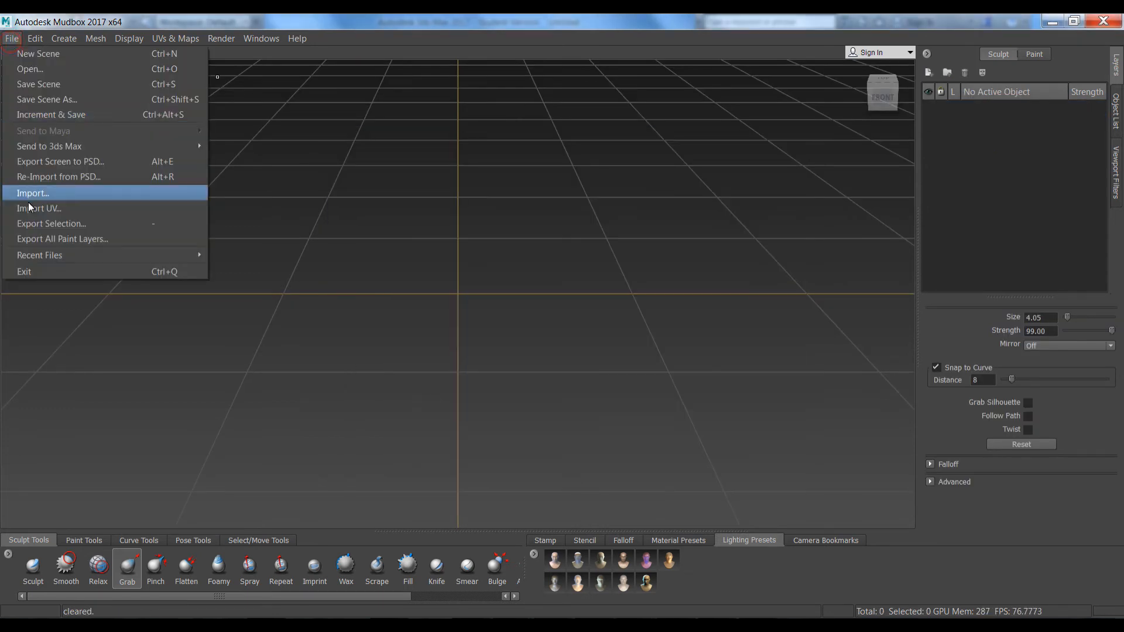
click(28, 205)
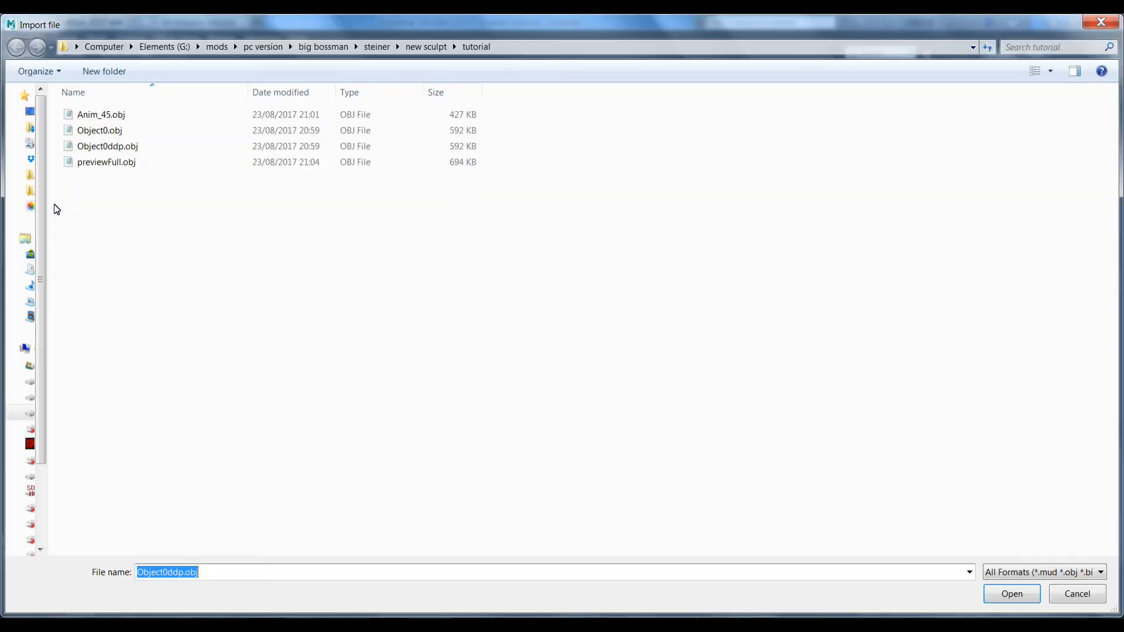
click(96, 148)
double_click(96, 148)
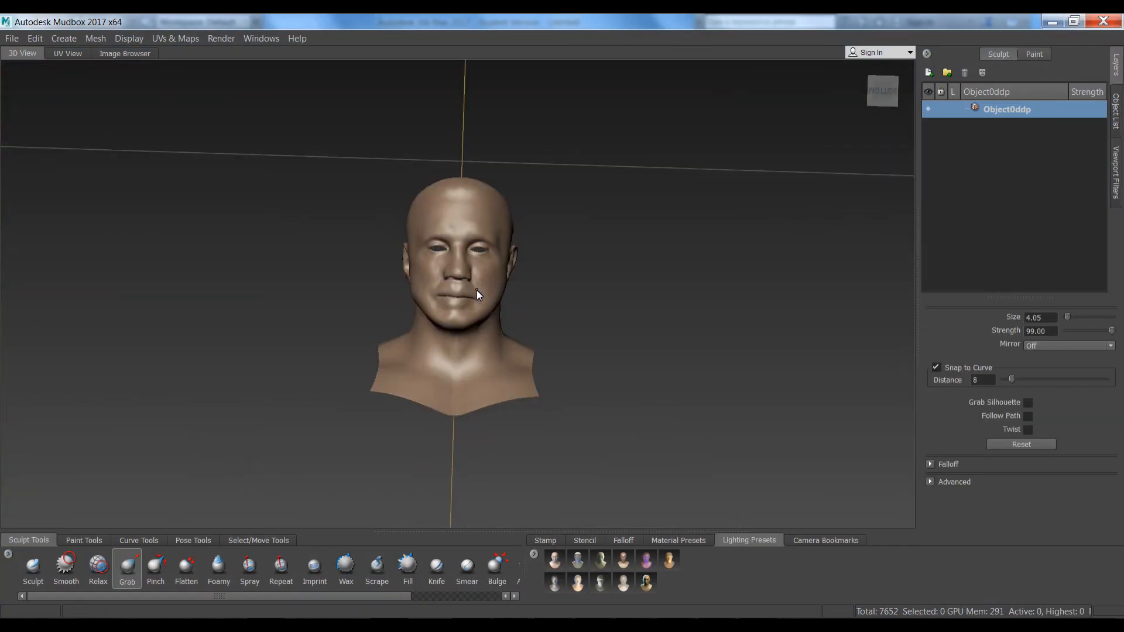
Create layer group Group 1 and begin importing a layer file into it
right_click(1004, 109)
click(1046, 137)
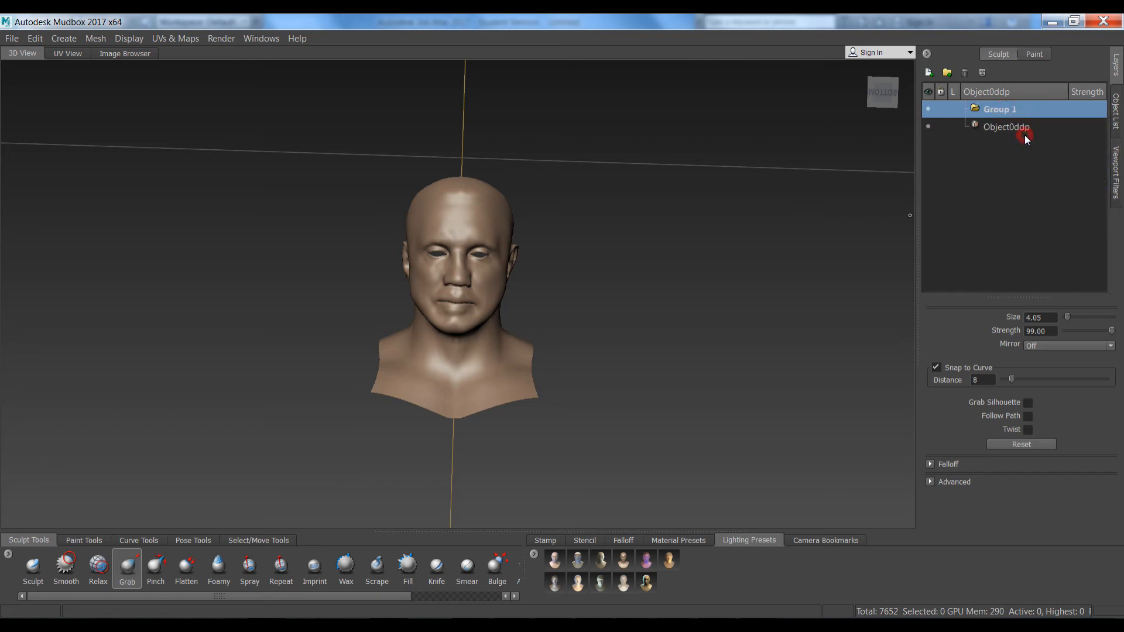
right_click(998, 108)
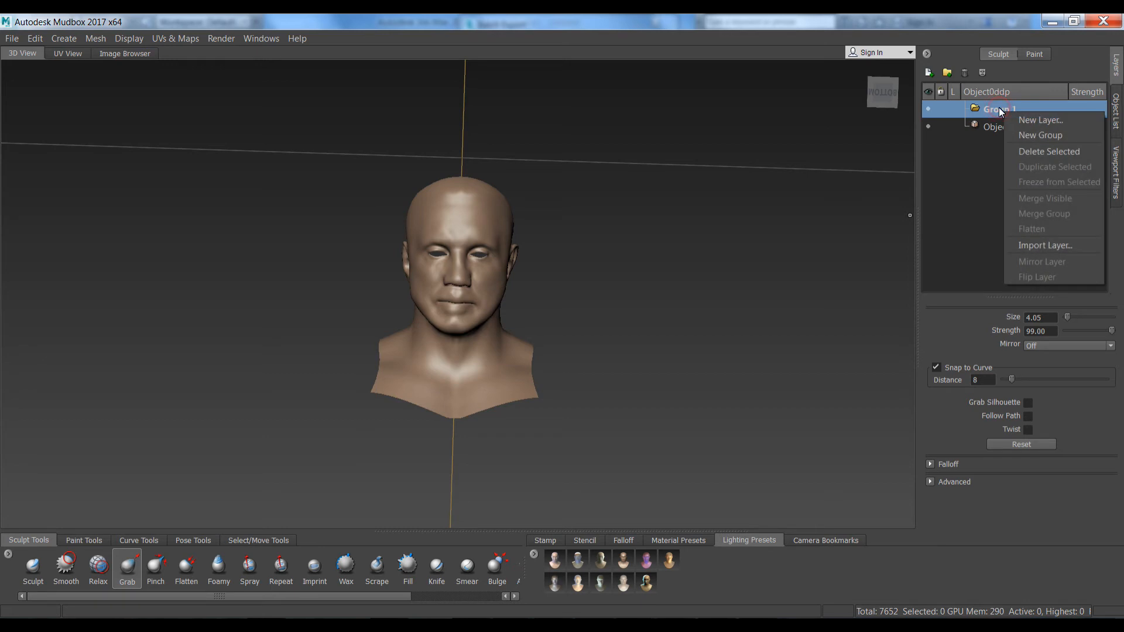
right_click(991, 110)
right_click(984, 109)
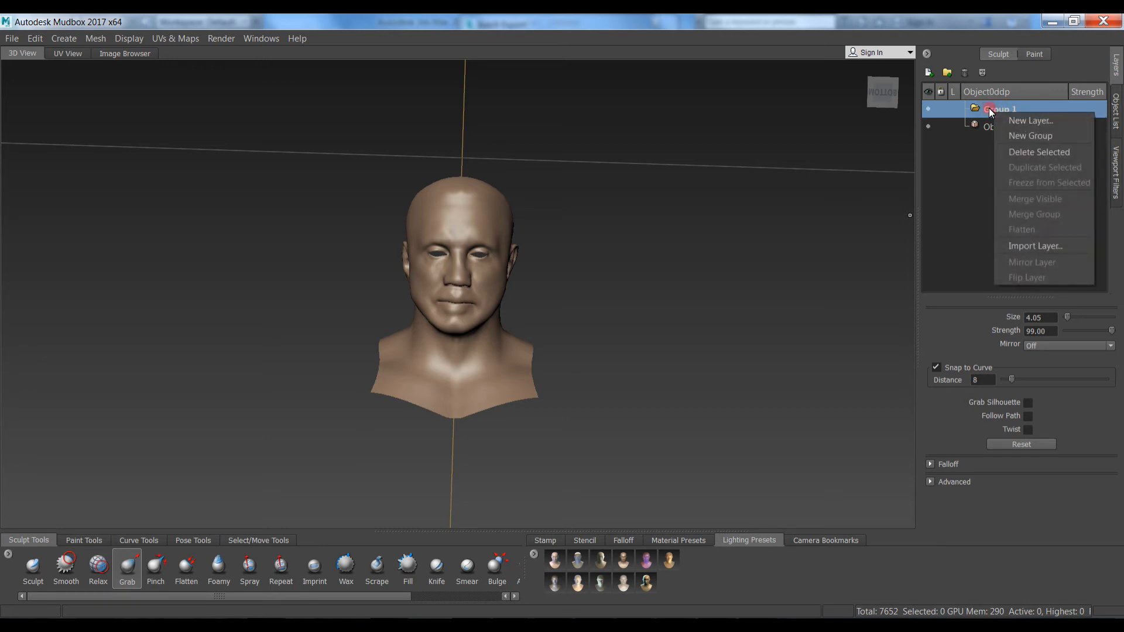
click(1004, 248)
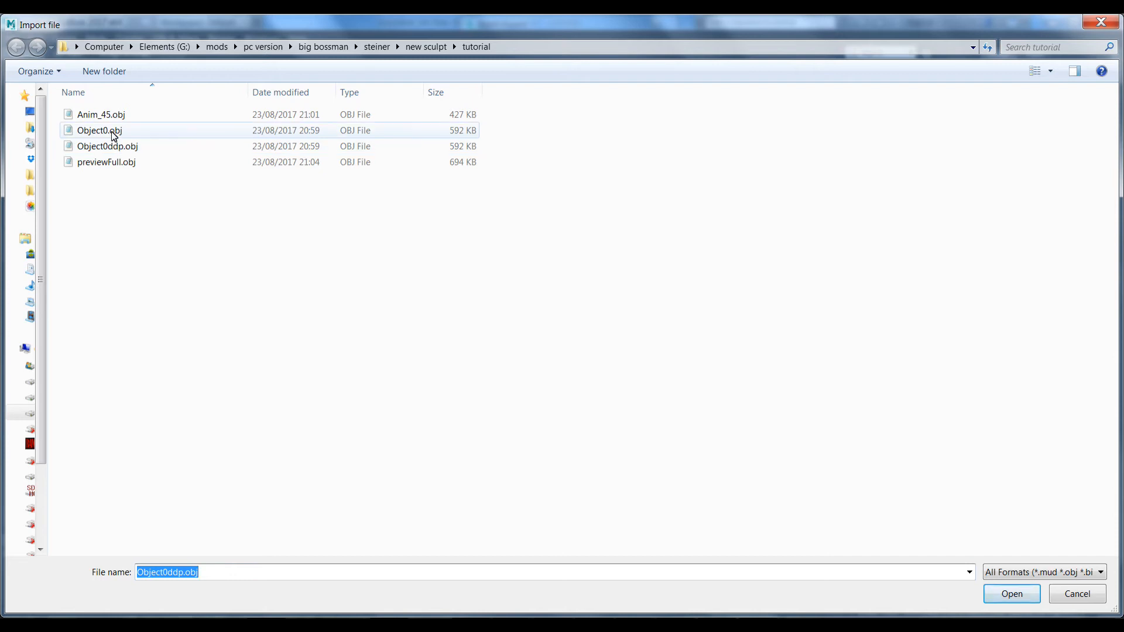
Import Object0.obj as a vertex-ID-matched layer in Group 1 and review the Group 1 layers
double_click(113, 133)
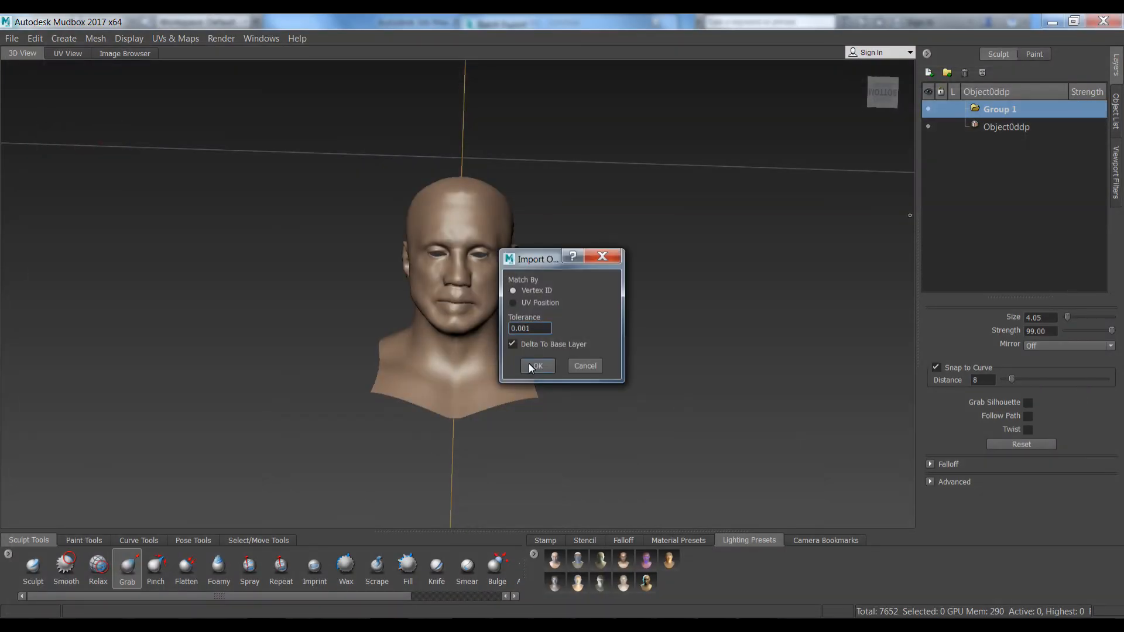
click(529, 363)
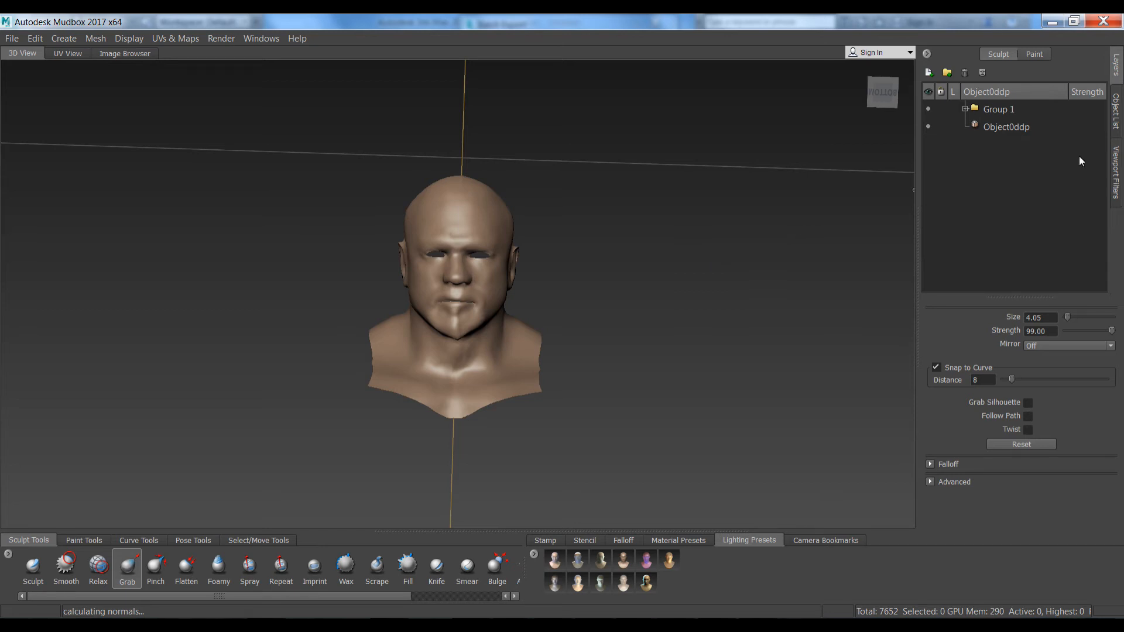
click(965, 109)
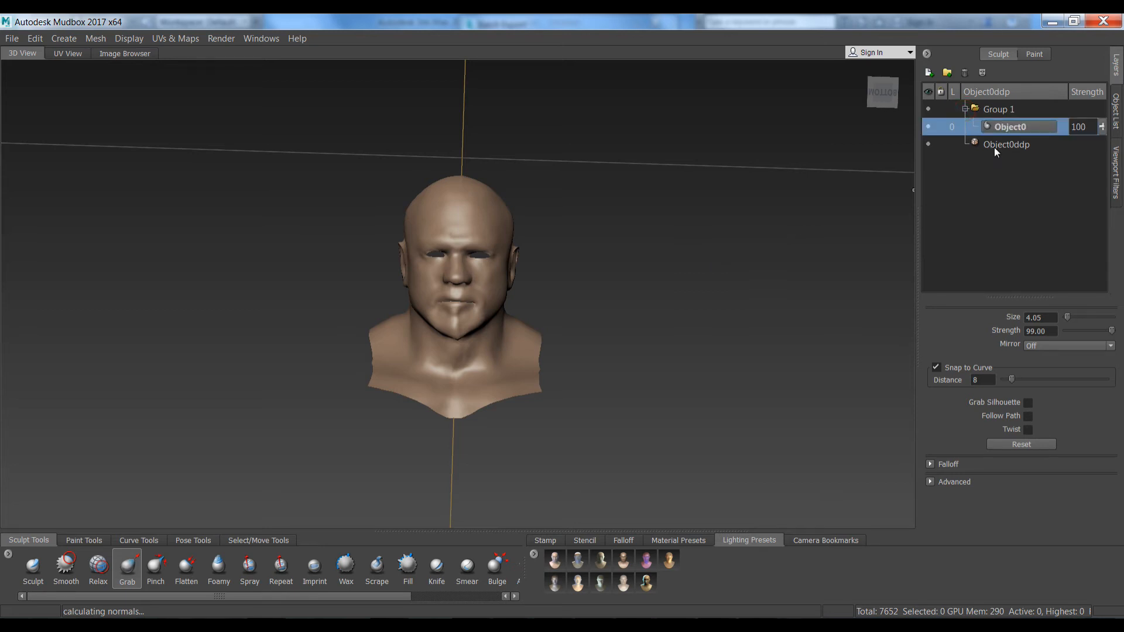
click(996, 150)
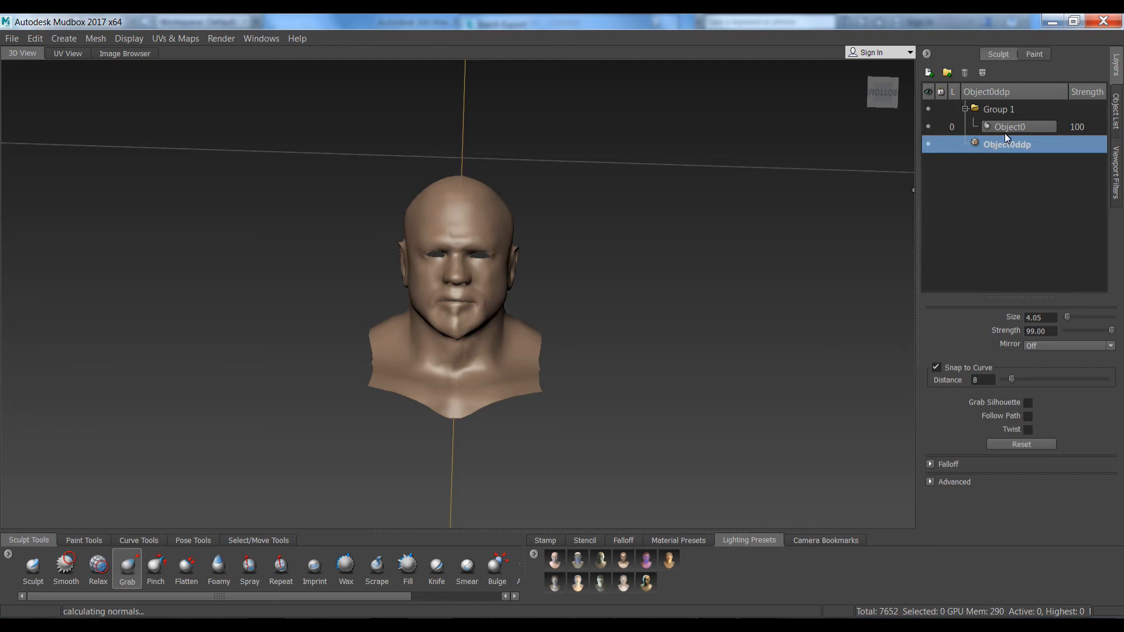
click(1006, 126)
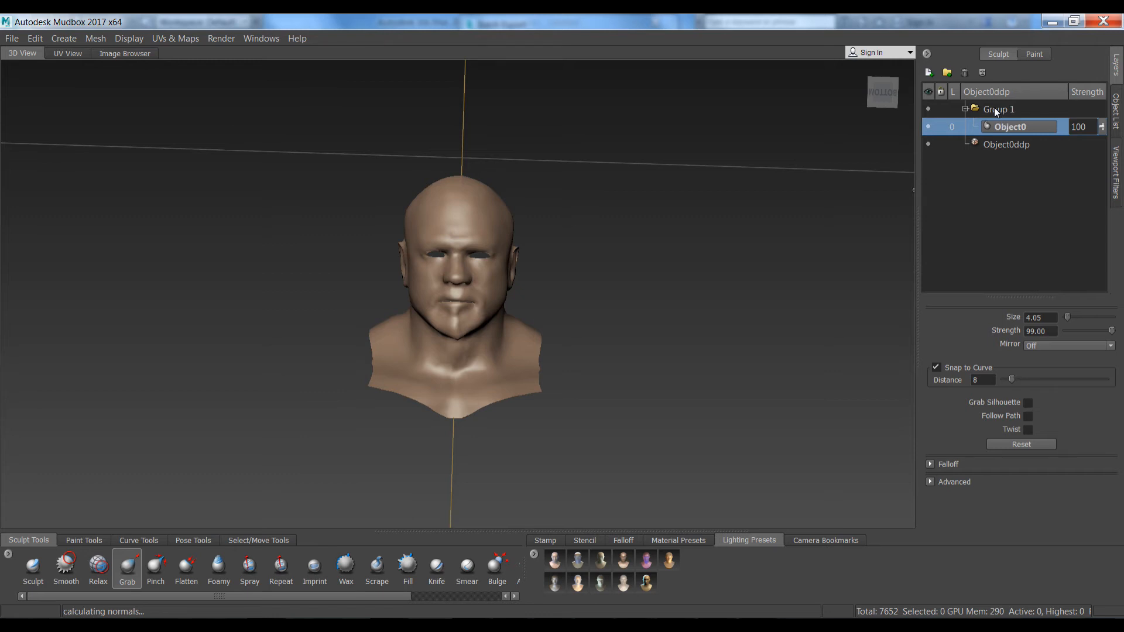
click(997, 111)
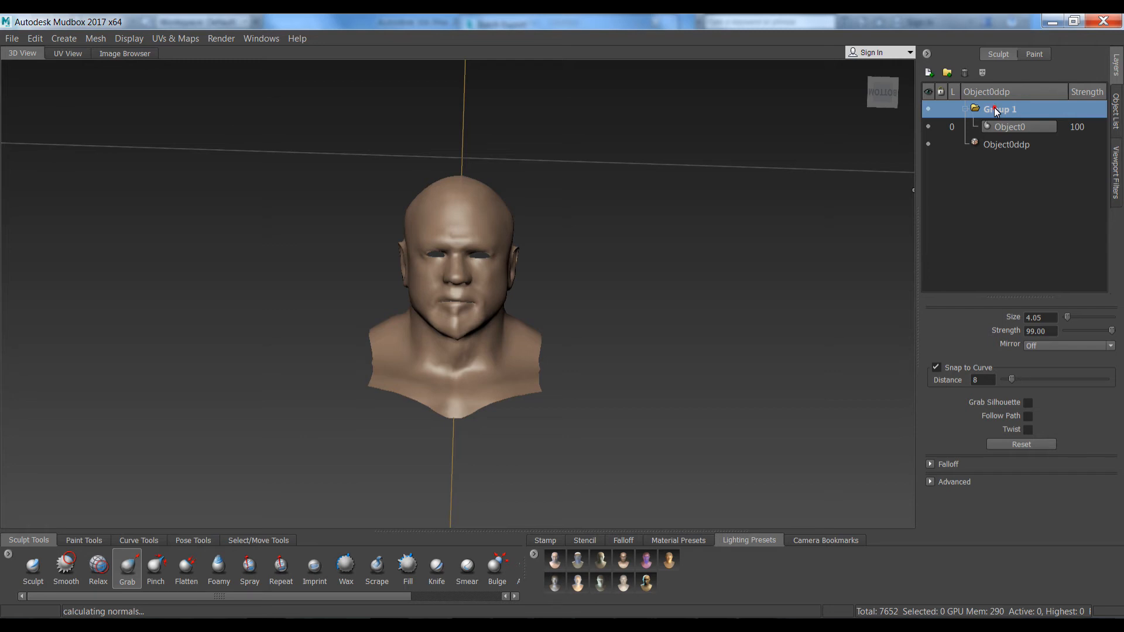
Choose every Anim OBJ file except Anim_0 and the final folder for layer import into Group 1
right_click(997, 111)
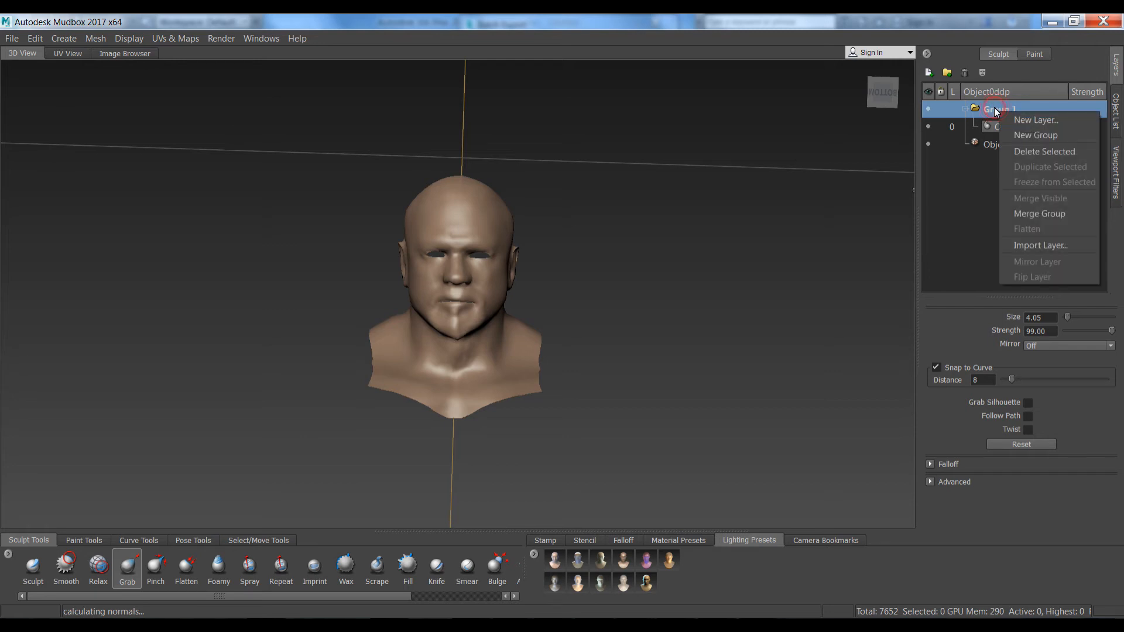
click(1012, 247)
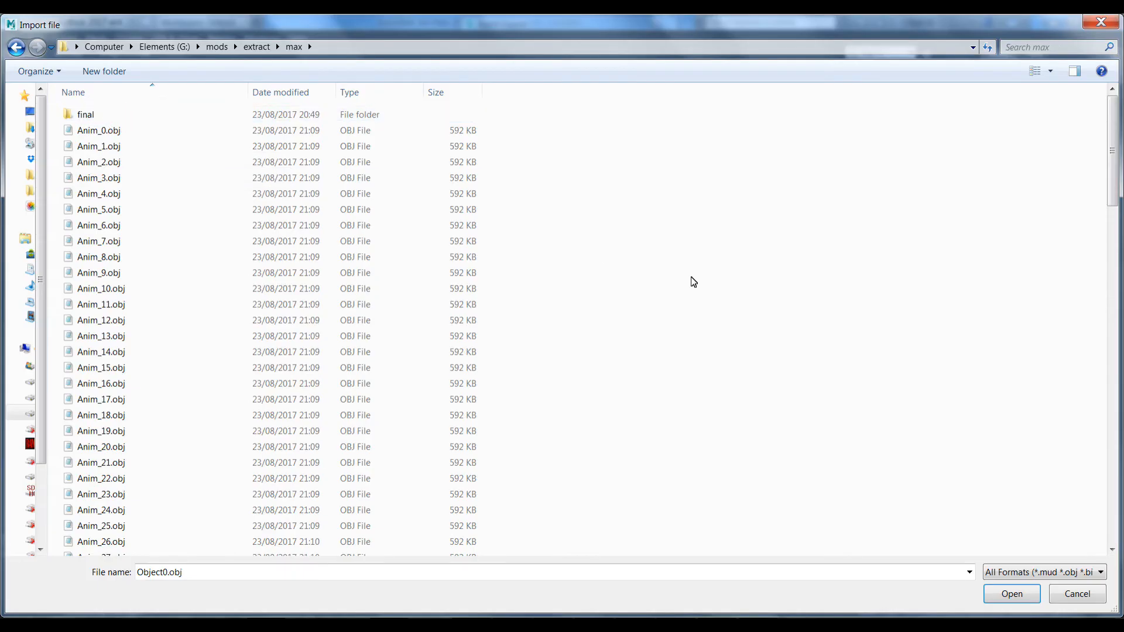
key(ctrl+a)
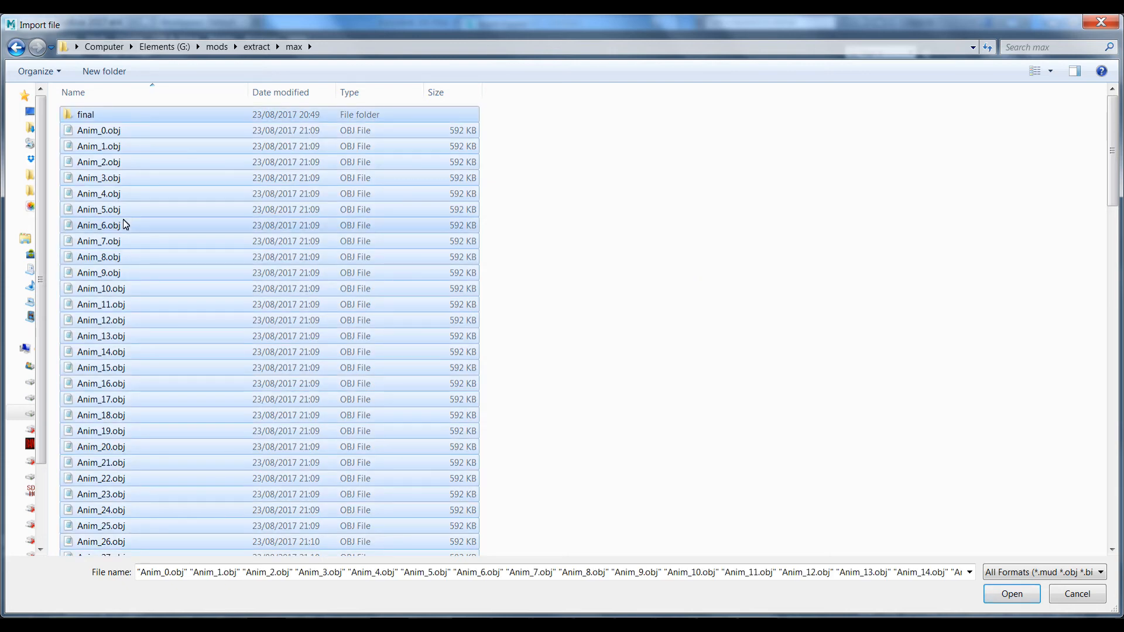
ctrl+click(76, 116)
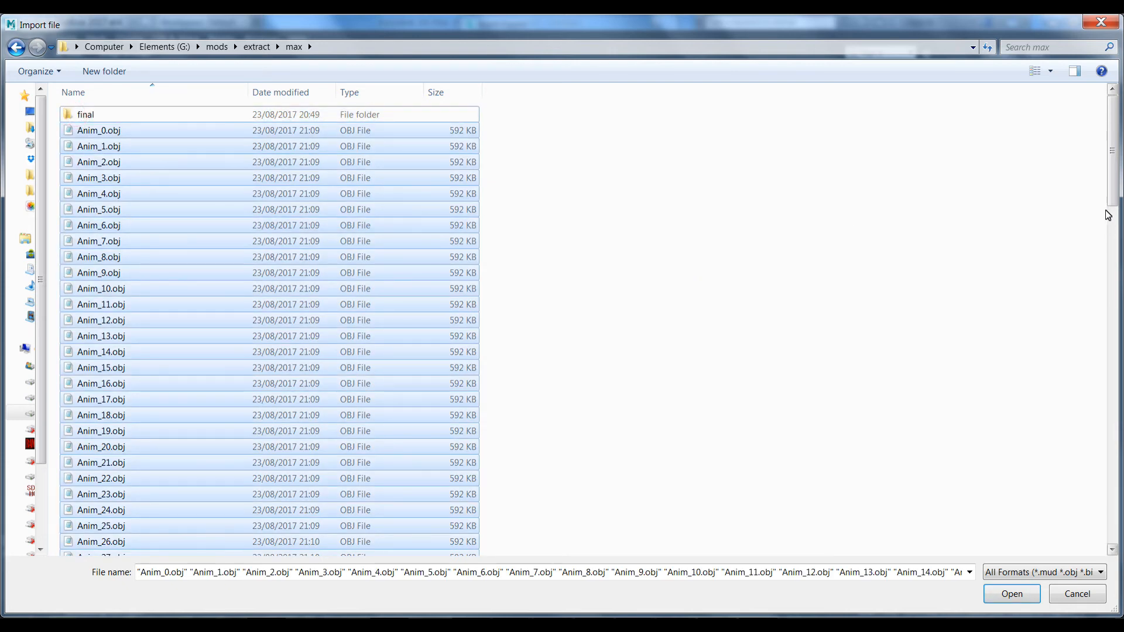
mouse_move(1109, 187)
mouse_down()
mouse_move(1119, 532)
mouse_move(1119, 192)
mouse_up()
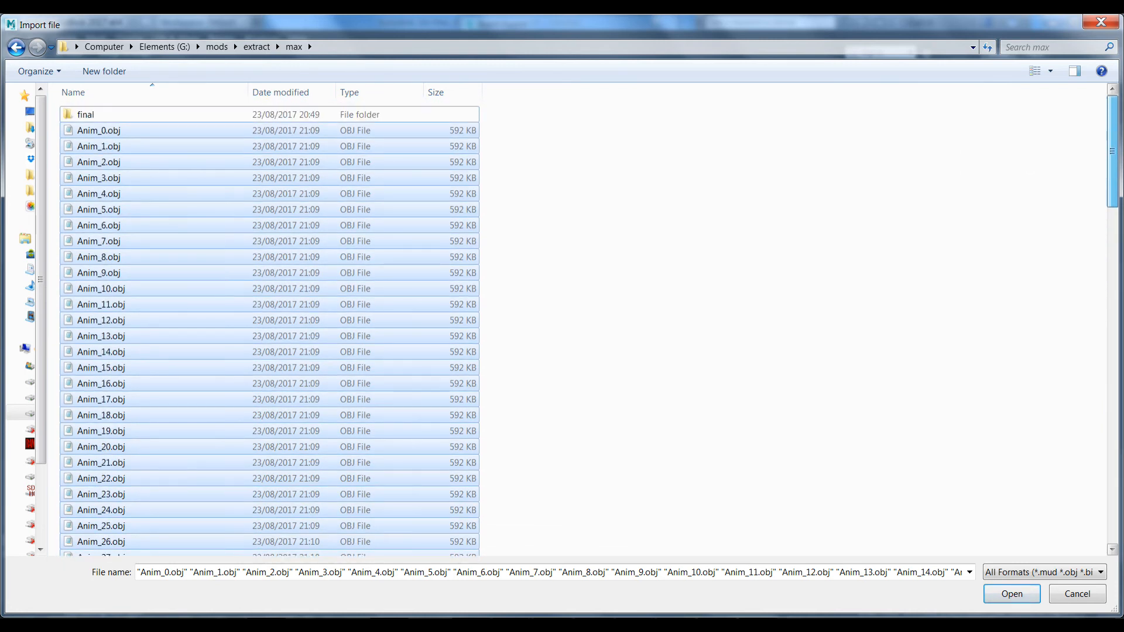
ctrl+click(115, 129)
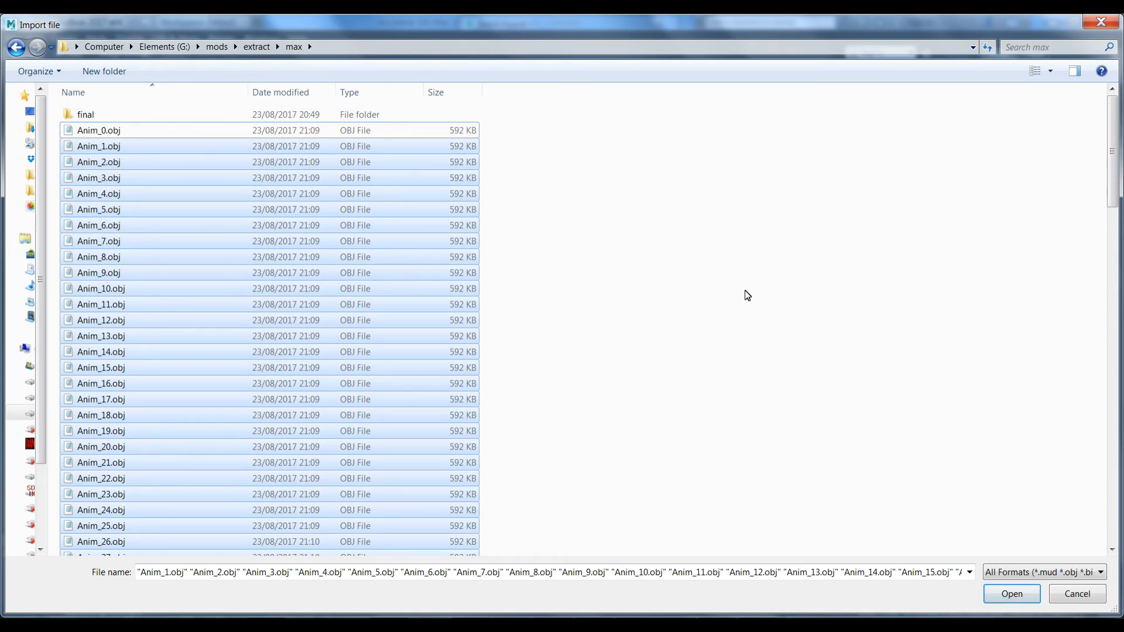
click(1003, 595)
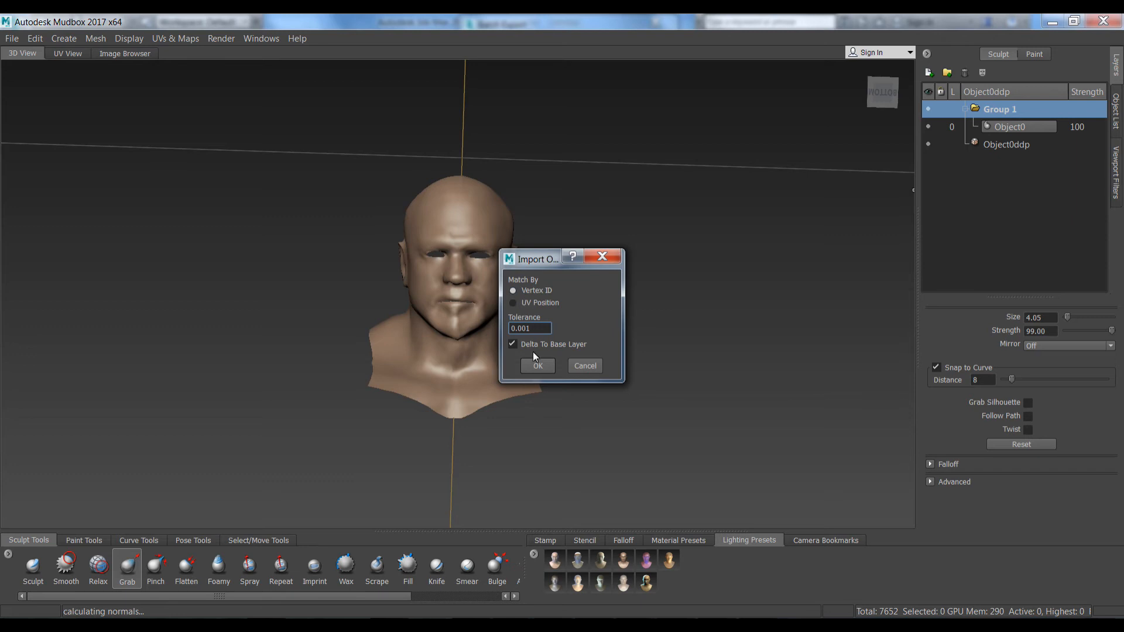
Accept Match By Vertex ID to load the Anim layers through Anim_112
click(536, 367)
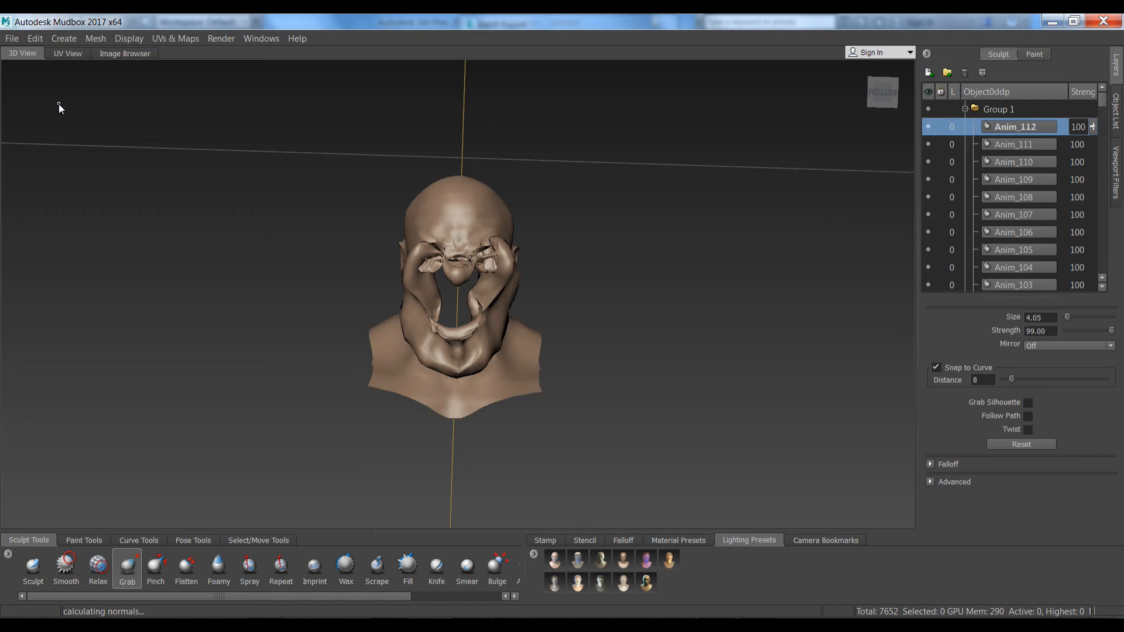
Set the Send to 3ds Max preferences to export sculpt layer groups as morph targets
click(13, 40)
mouse_move(98, 150)
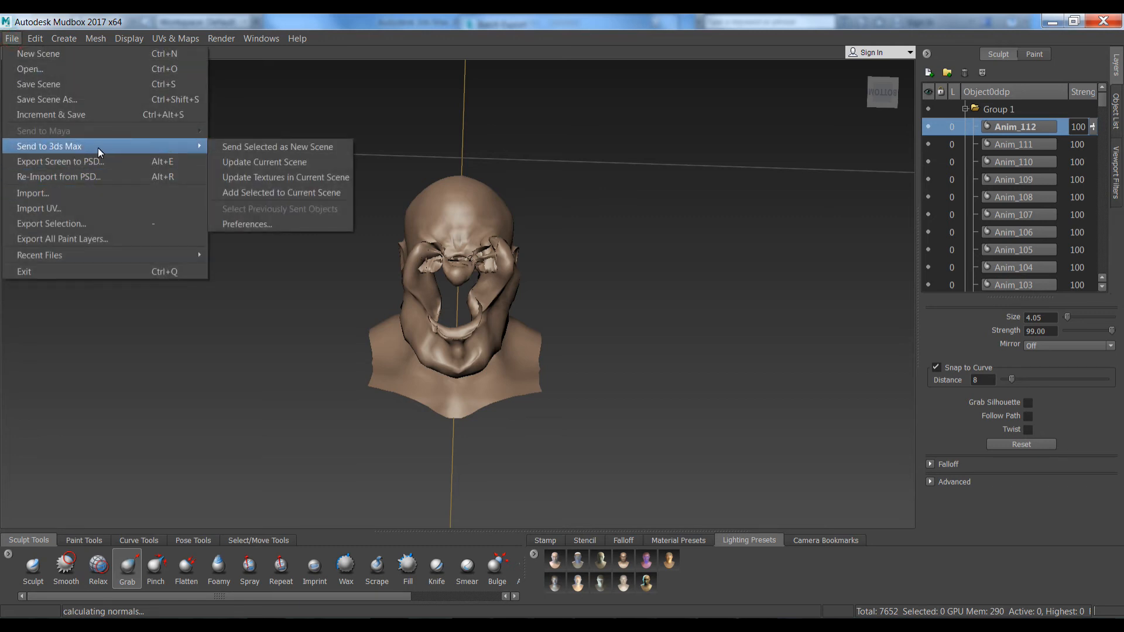
click(276, 224)
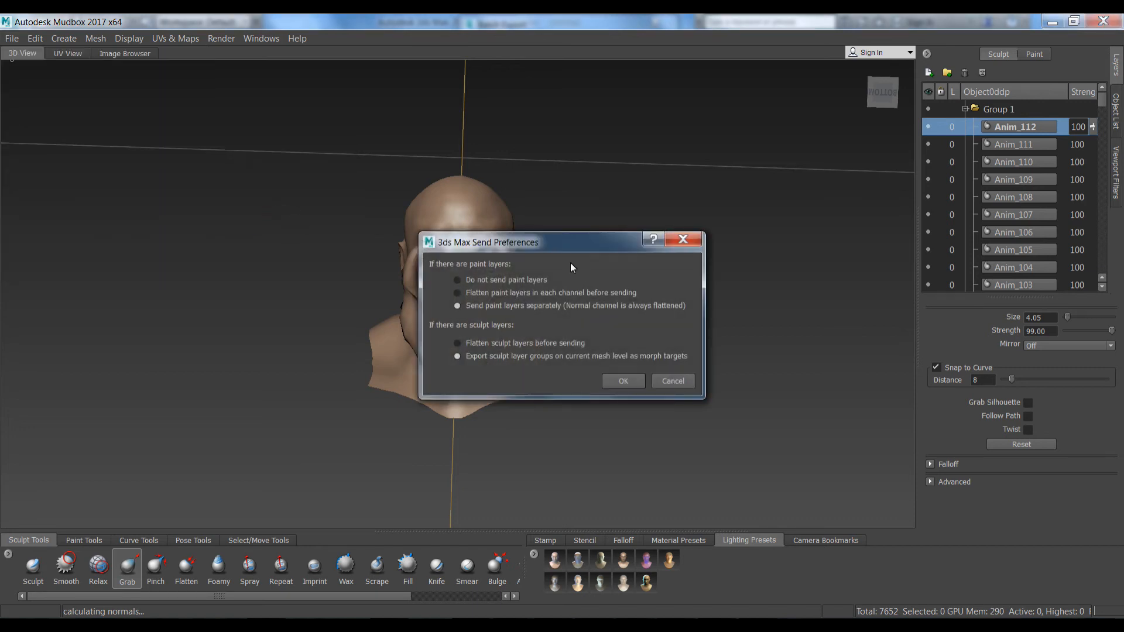
drag(560, 238, 588, 180)
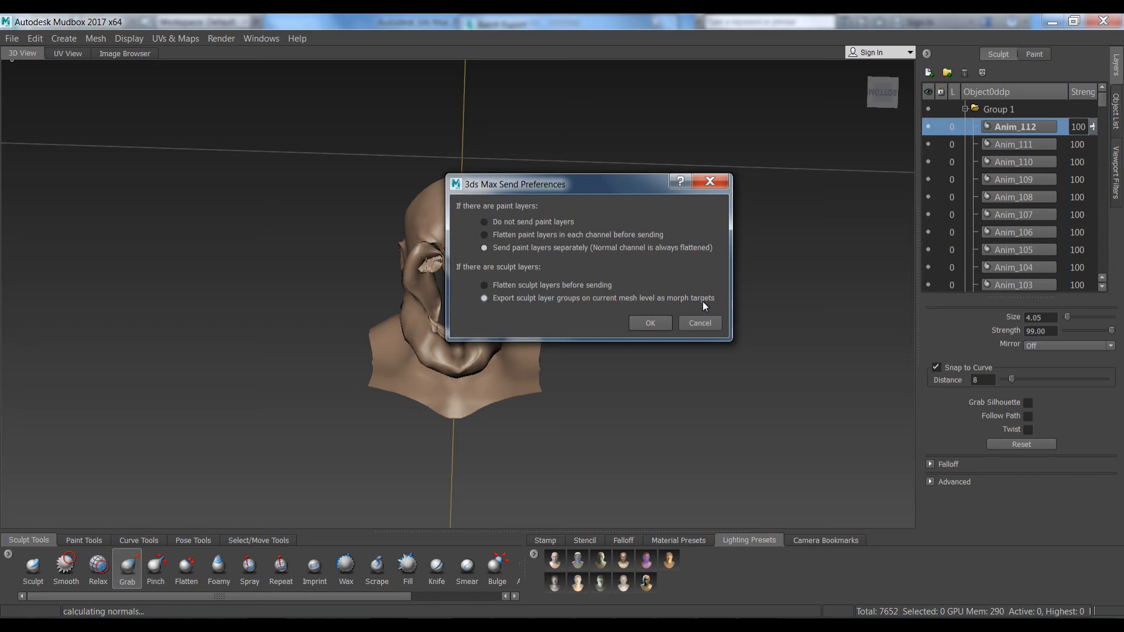
click(638, 317)
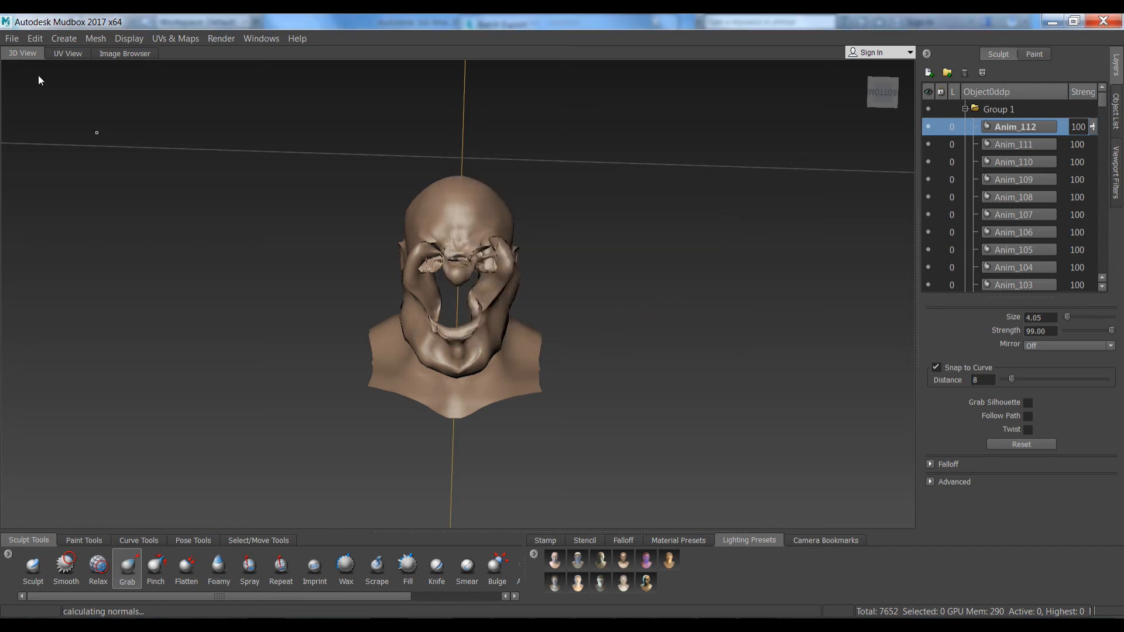
Send the selected Object0ddp head to 3ds Max as a new scene
click(8, 38)
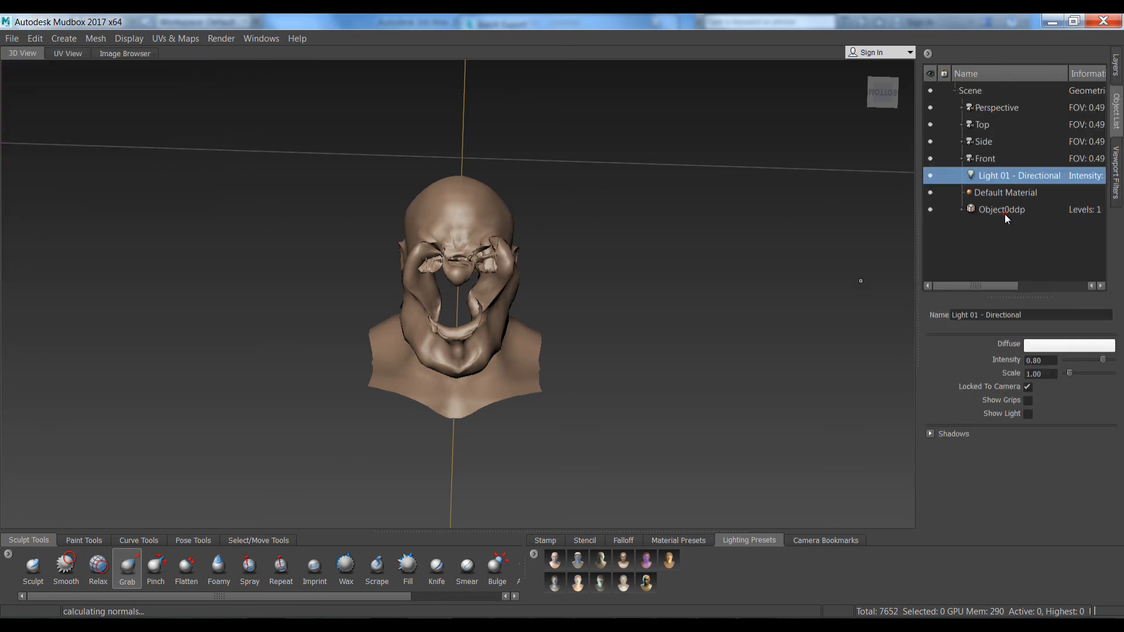
click(1004, 211)
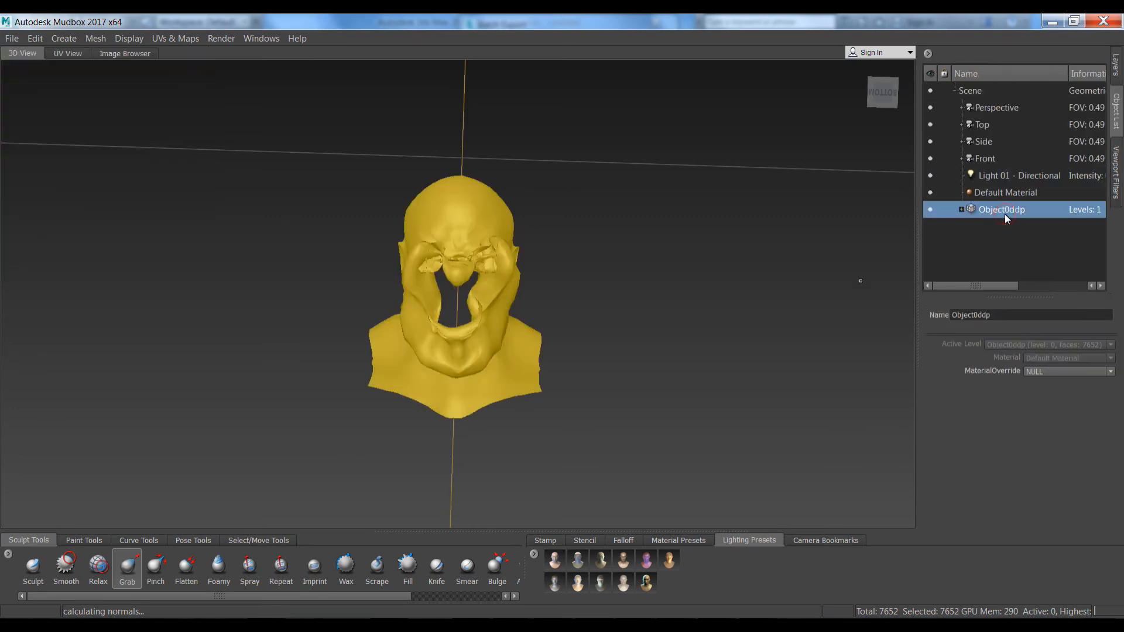
click(8, 38)
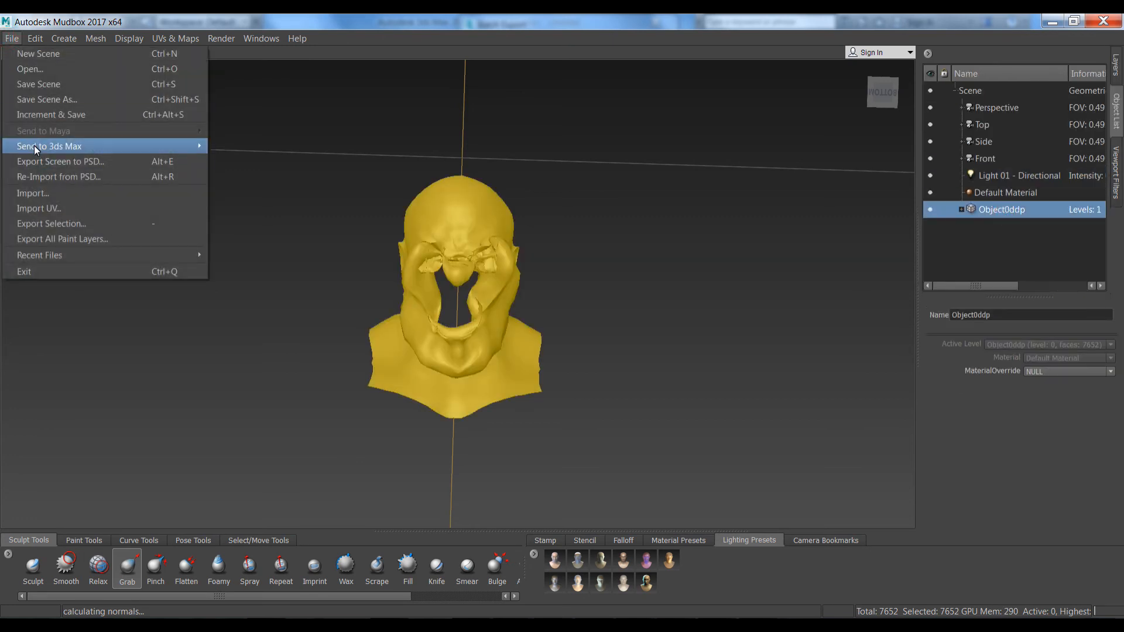
mouse_move(36, 149)
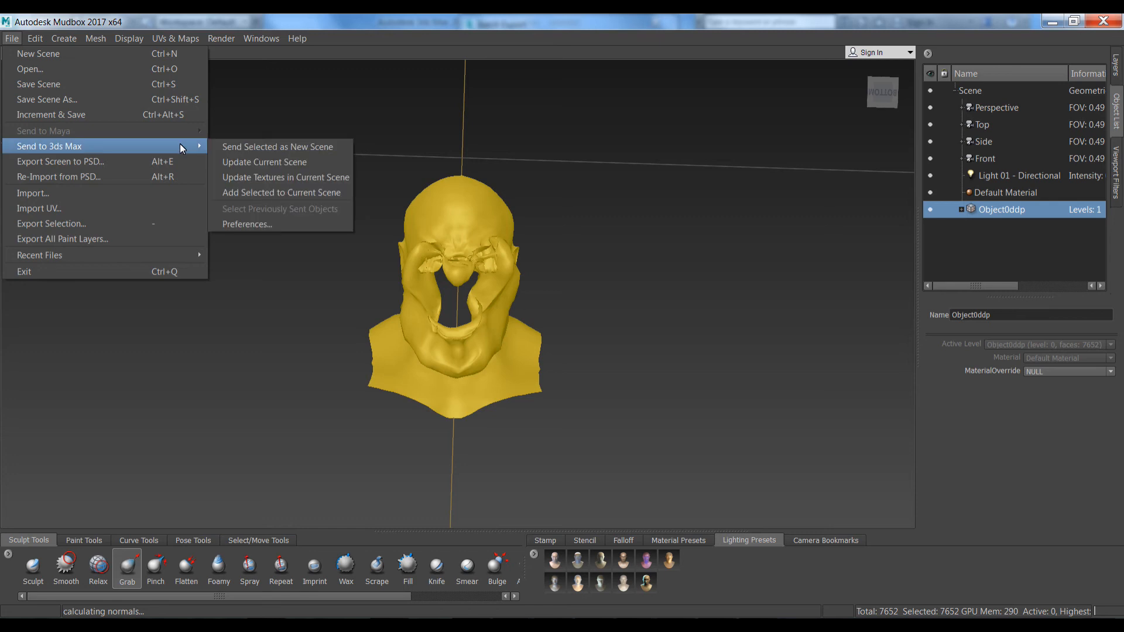
click(271, 146)
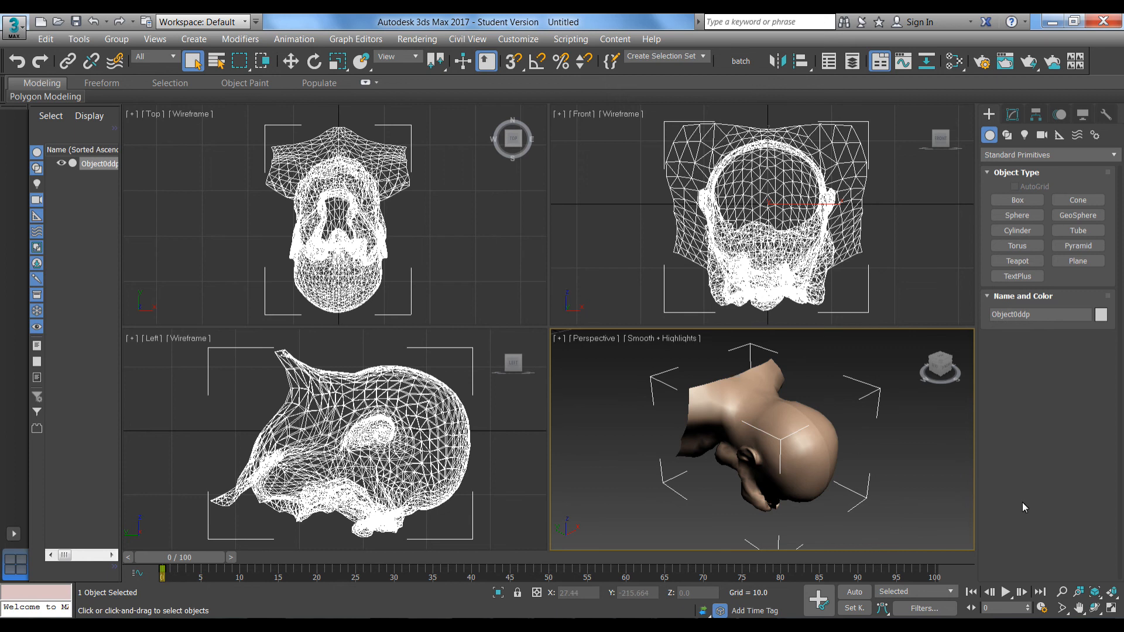
Maximize the Perspective view, face the head, and inspect the Morpher channels Object0 and Anim_1–Anim_6
click(1111, 609)
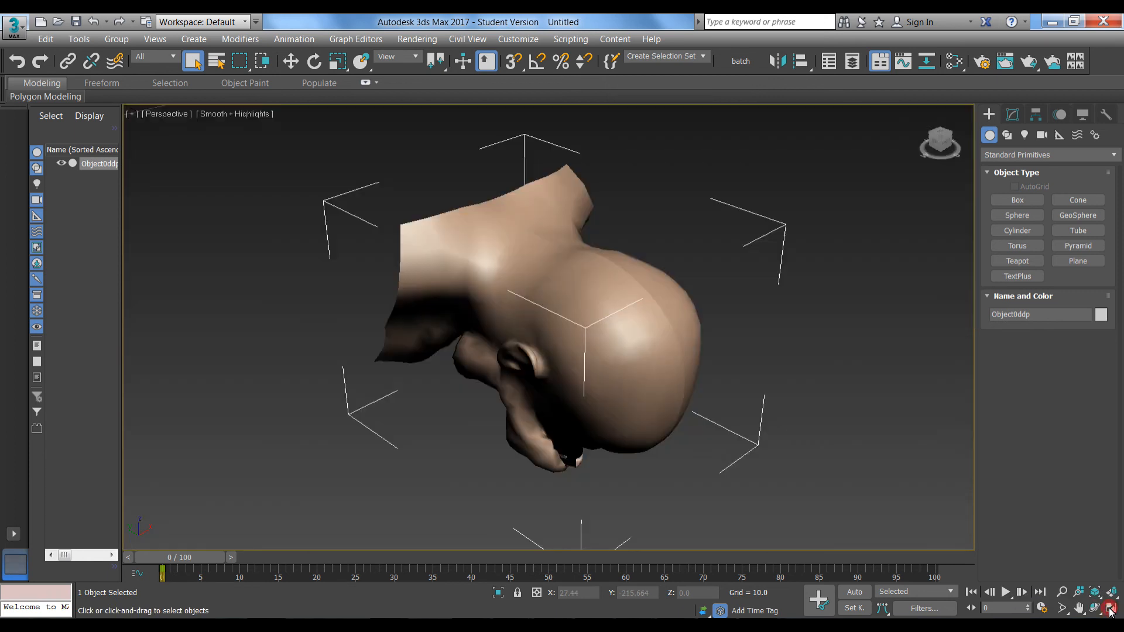
drag(941, 142, 873, 494)
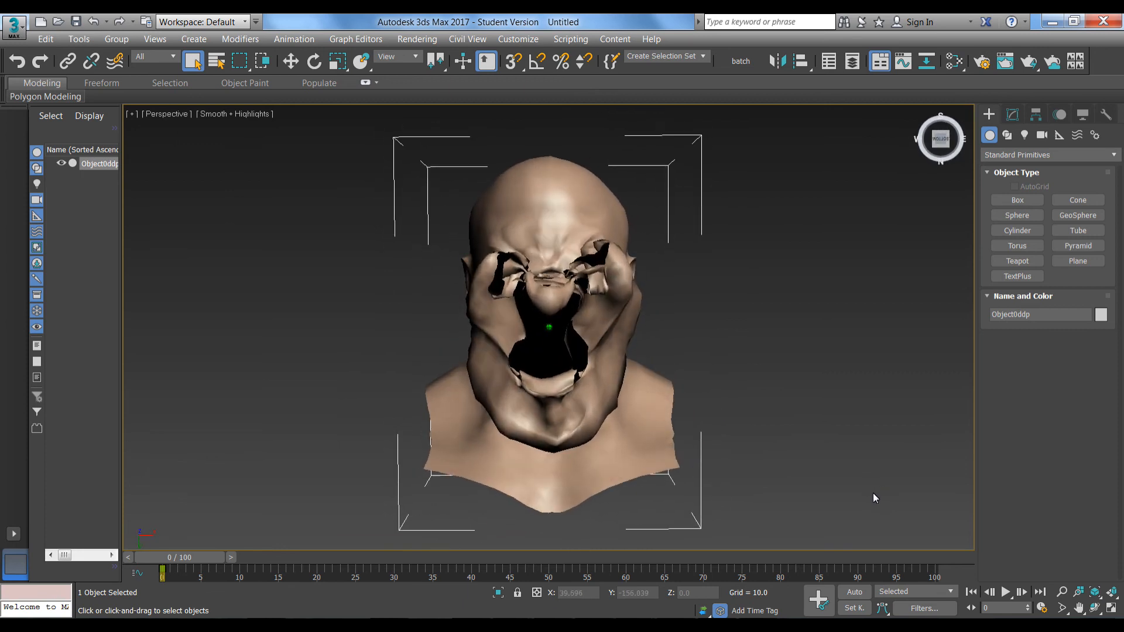
click(1012, 116)
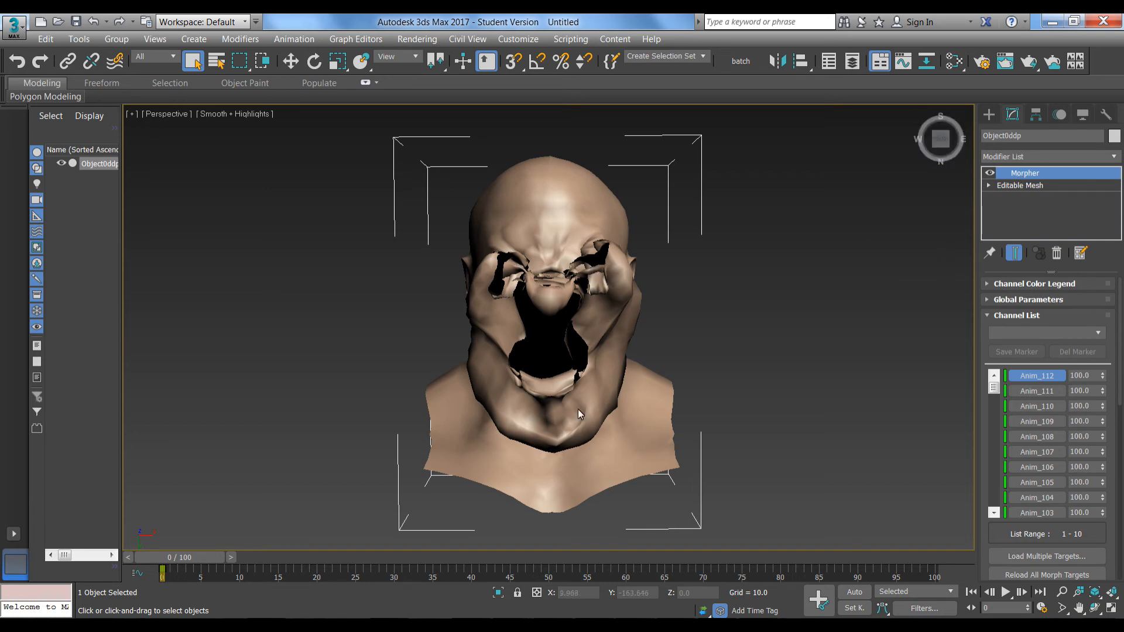
drag(995, 398, 997, 463)
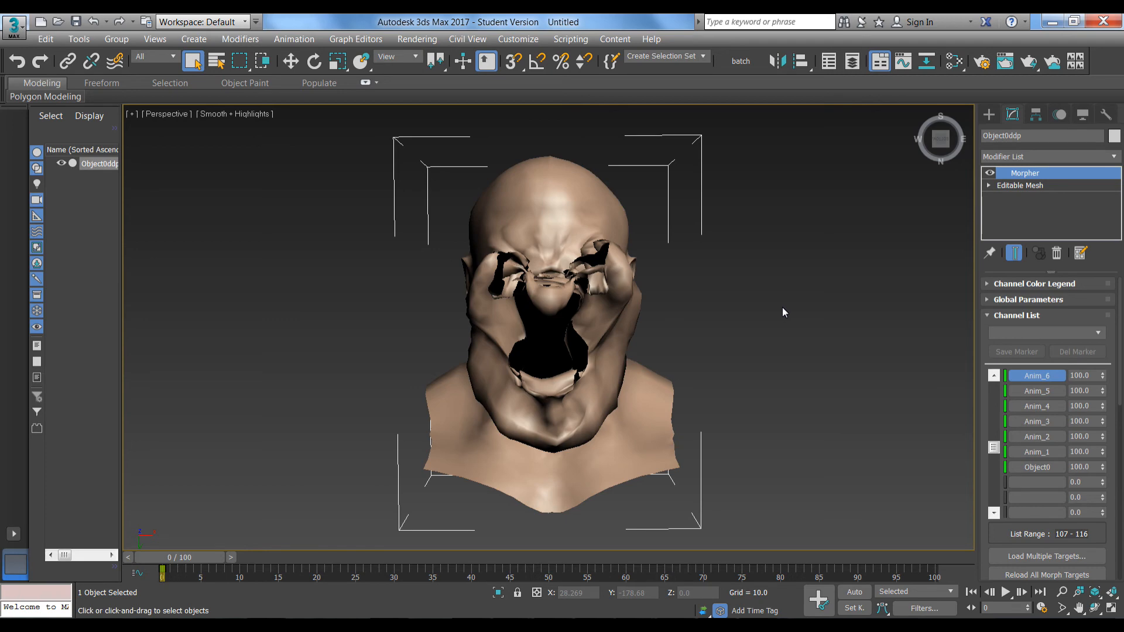
Run the morph target export script and pick the final folder under extract\max as destination
click(565, 40)
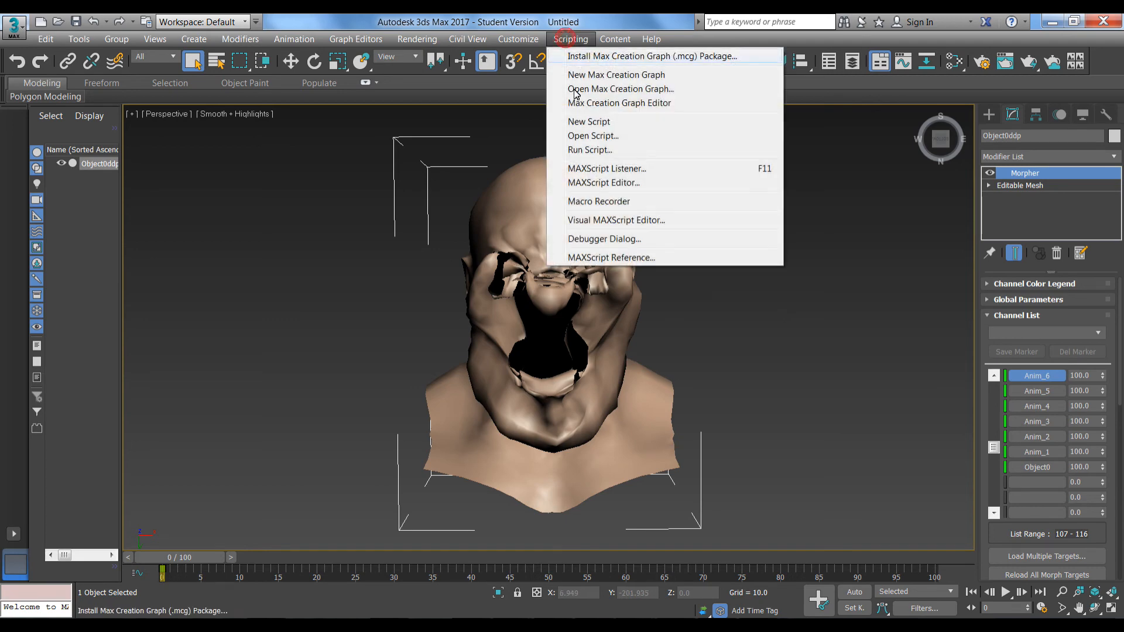
click(582, 151)
scroll(283, 449, down, 1)
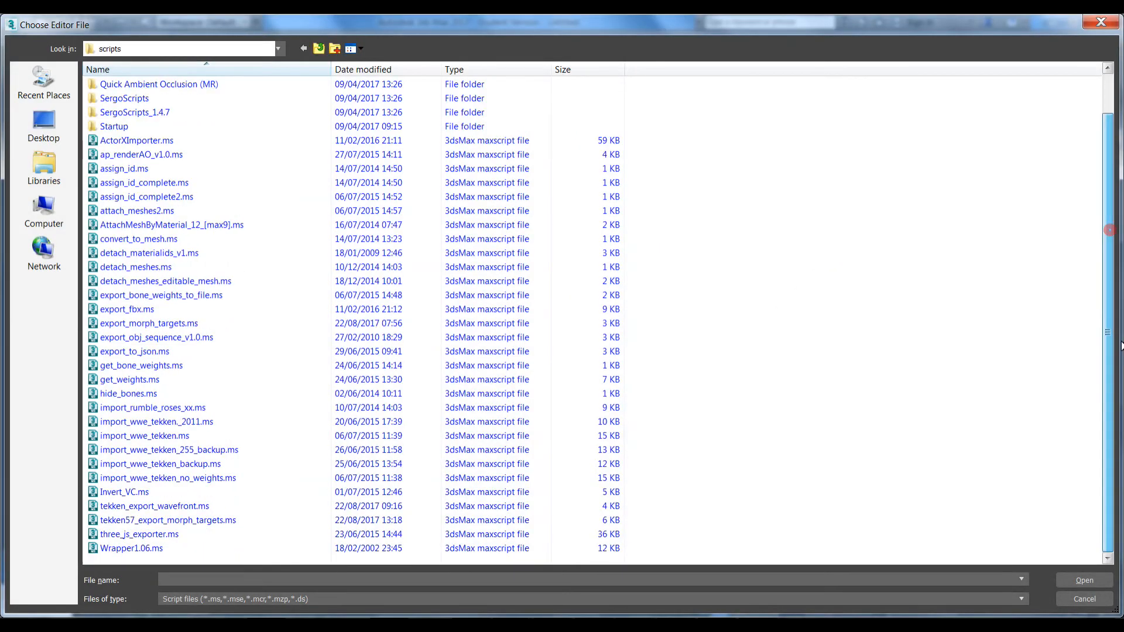
double_click(193, 520)
click(715, 388)
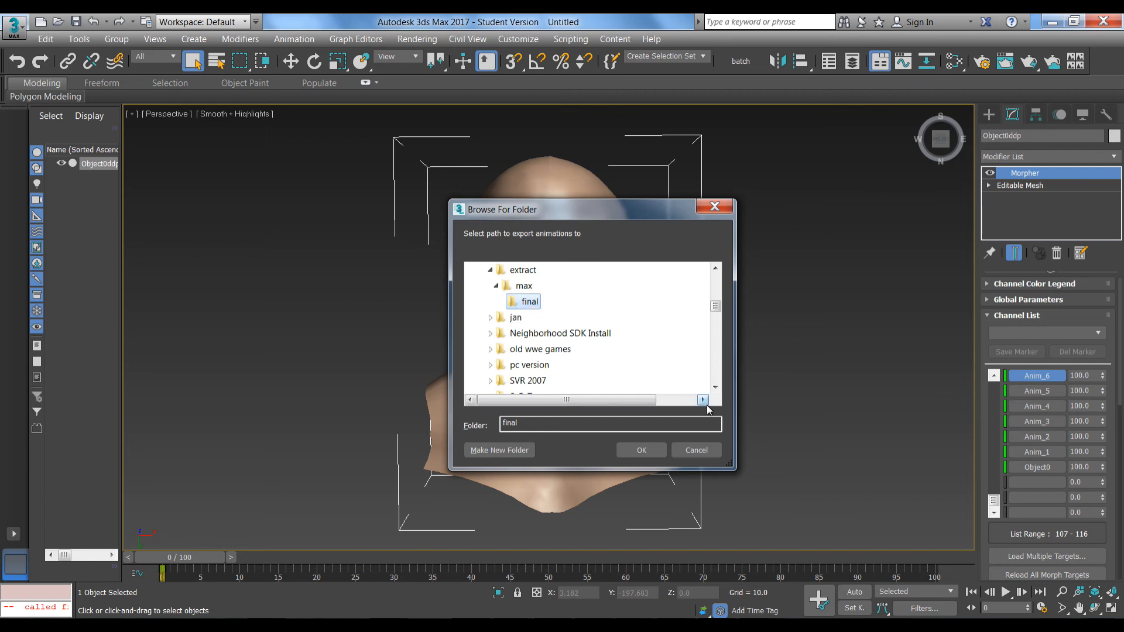
Export the morph targets into the final folder, then switch to the X-Rey window
click(634, 455)
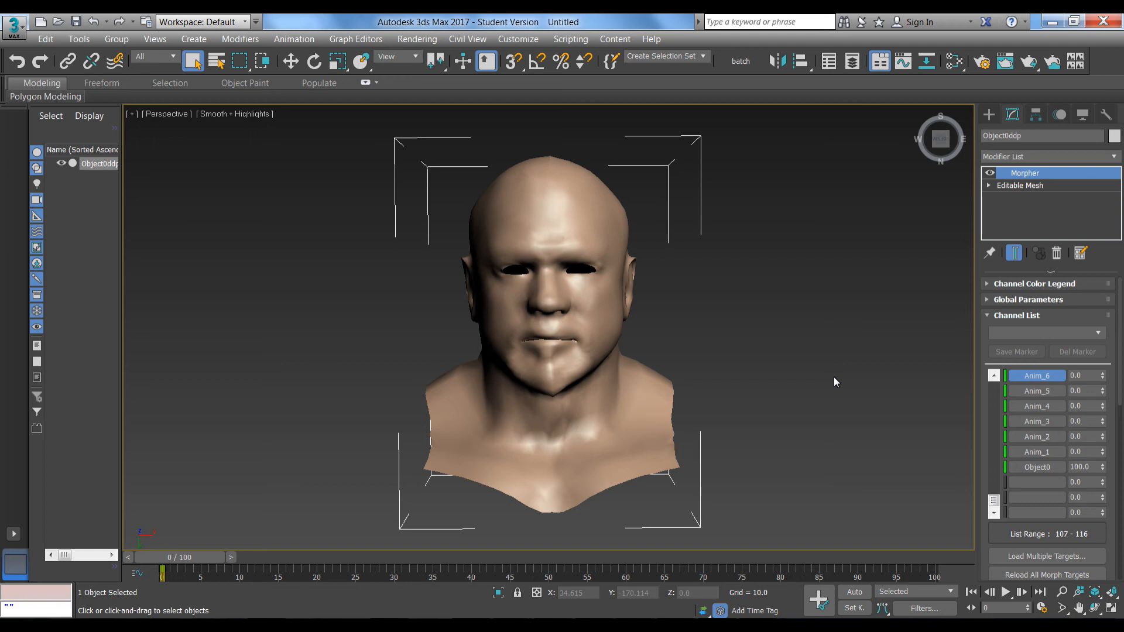
click(223, 620)
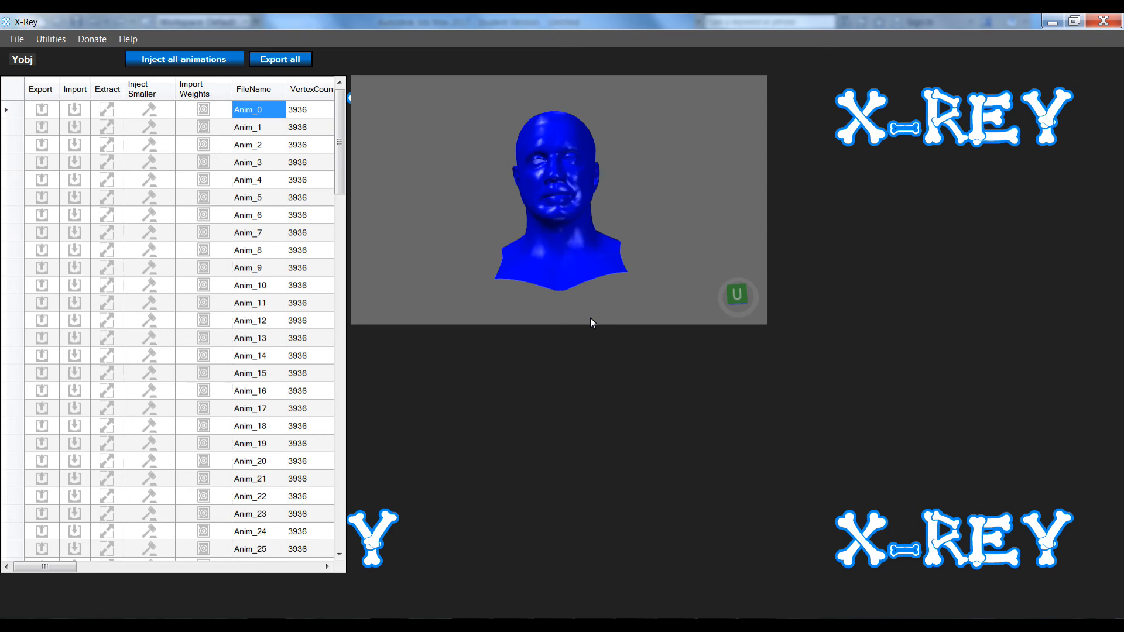
Open the newer yobj model file in X-Rey and select the Anim_0 entry
key(ctrl+o)
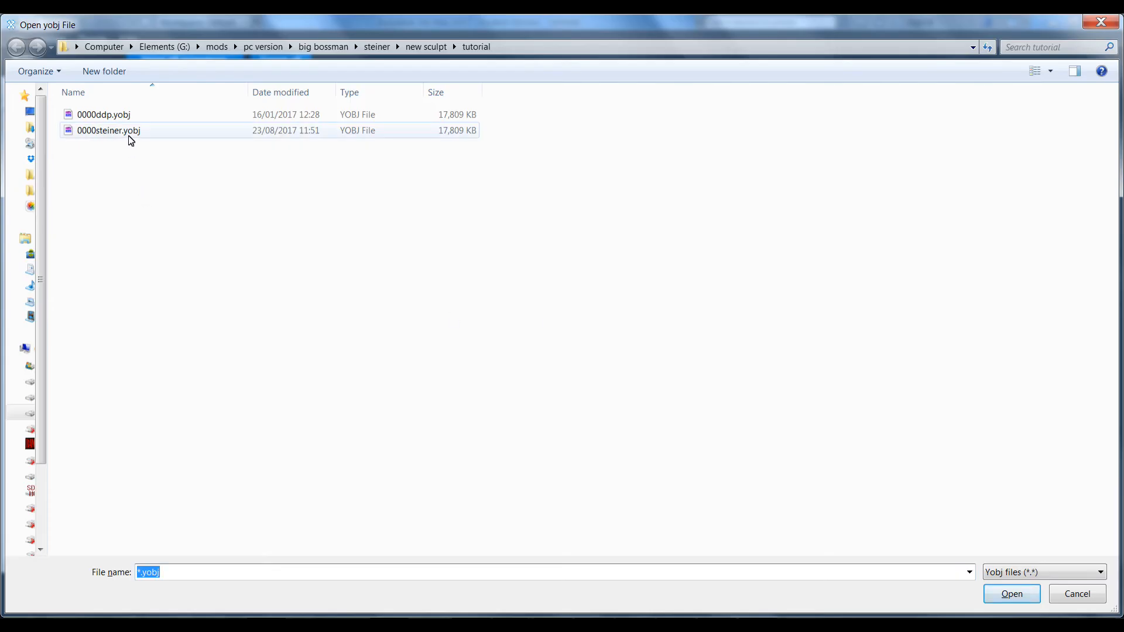
double_click(131, 133)
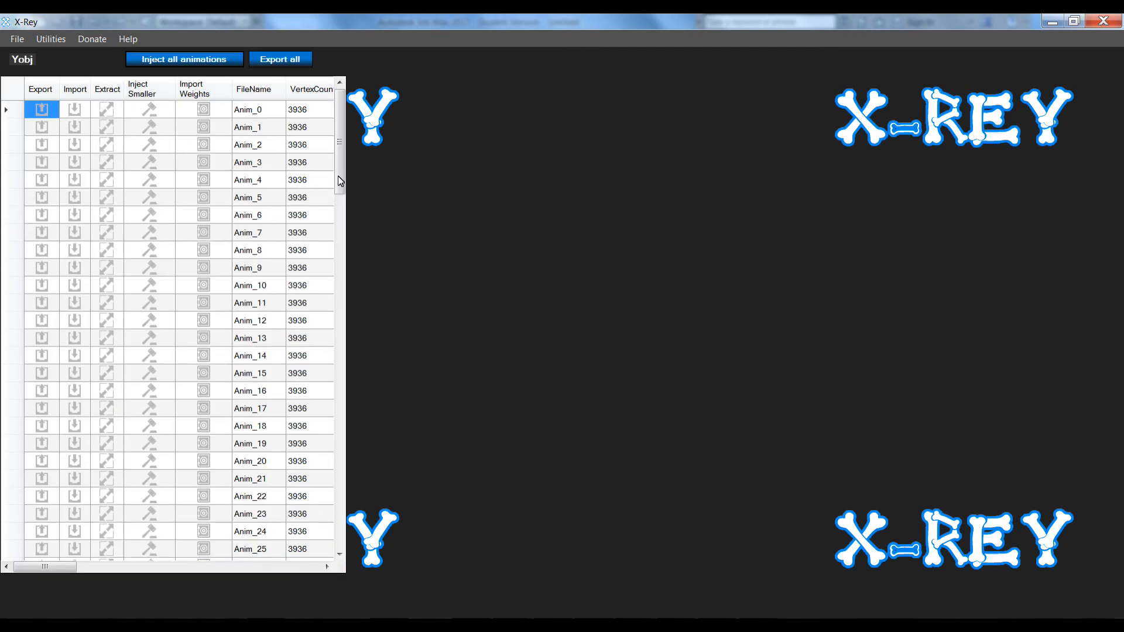
click(246, 111)
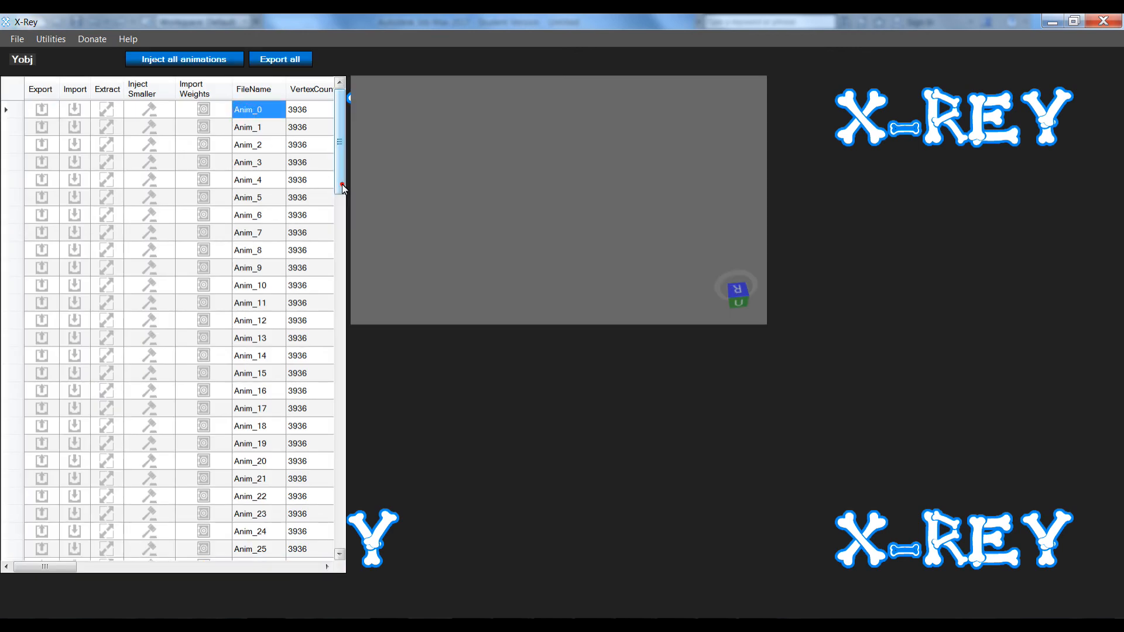
Preview the Anim_50 and Anim_51 head shapes, orbited to a frontal view
drag(345, 192, 345, 336)
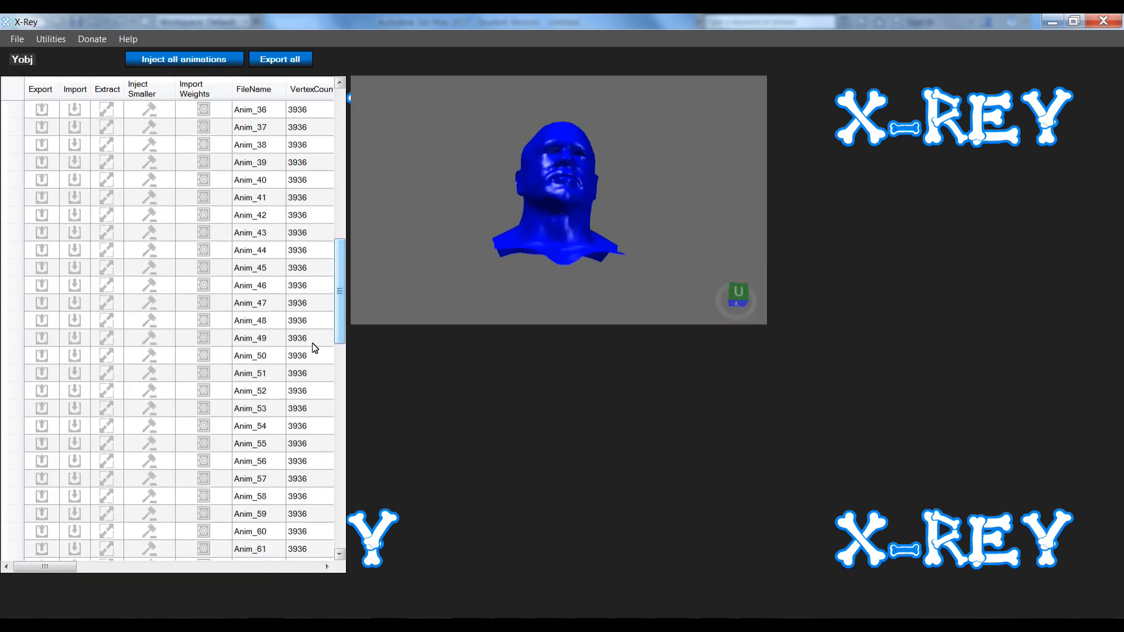
click(257, 358)
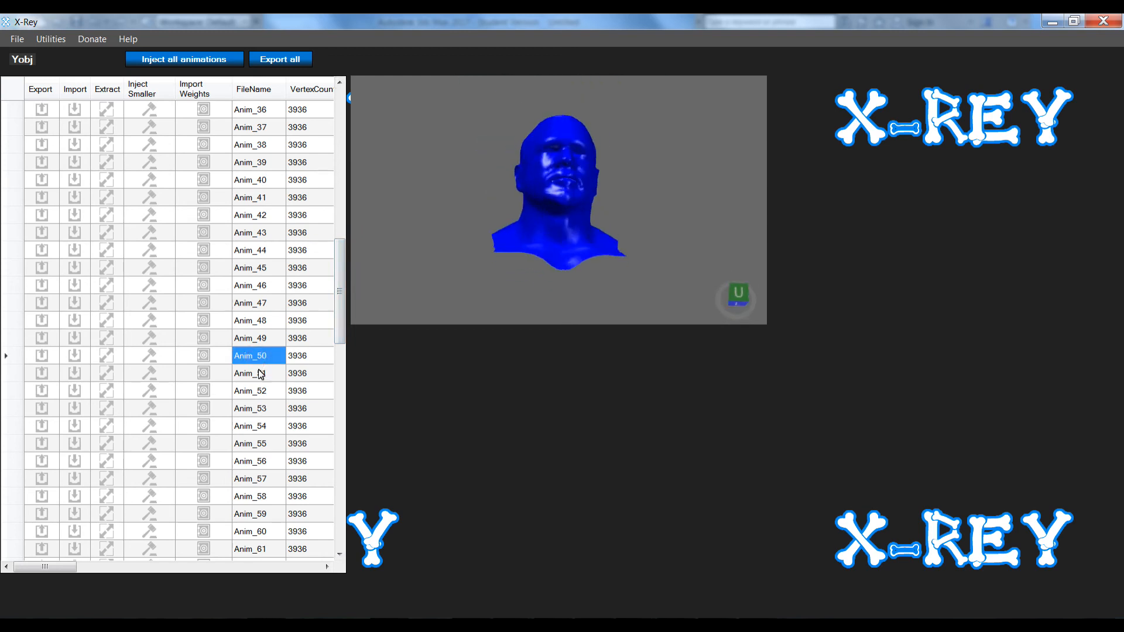
click(258, 373)
mouse_move(505, 244)
right_down()
mouse_move(526, 234)
mouse_move(520, 246)
right_up()
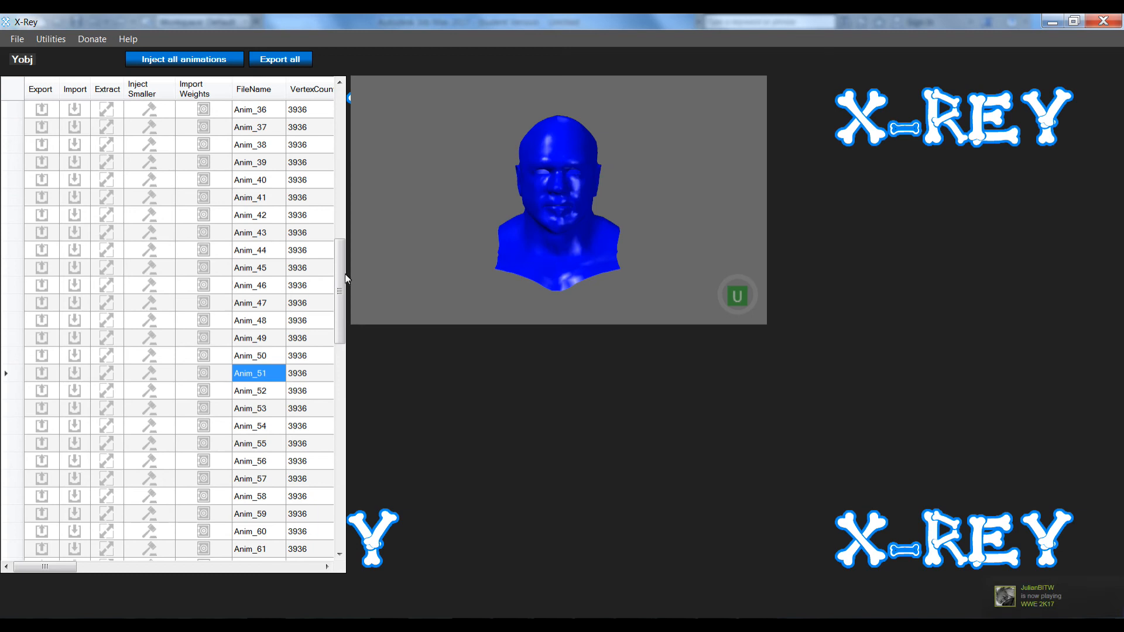
drag(342, 279, 344, 282)
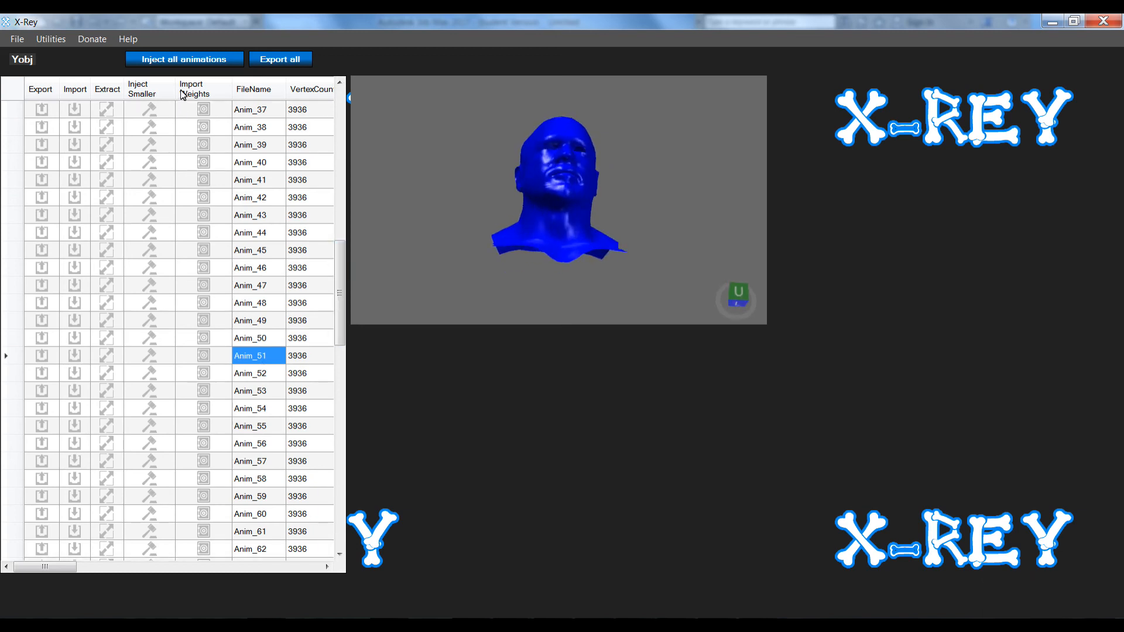
Inject all animations from the final folder into the model
click(174, 61)
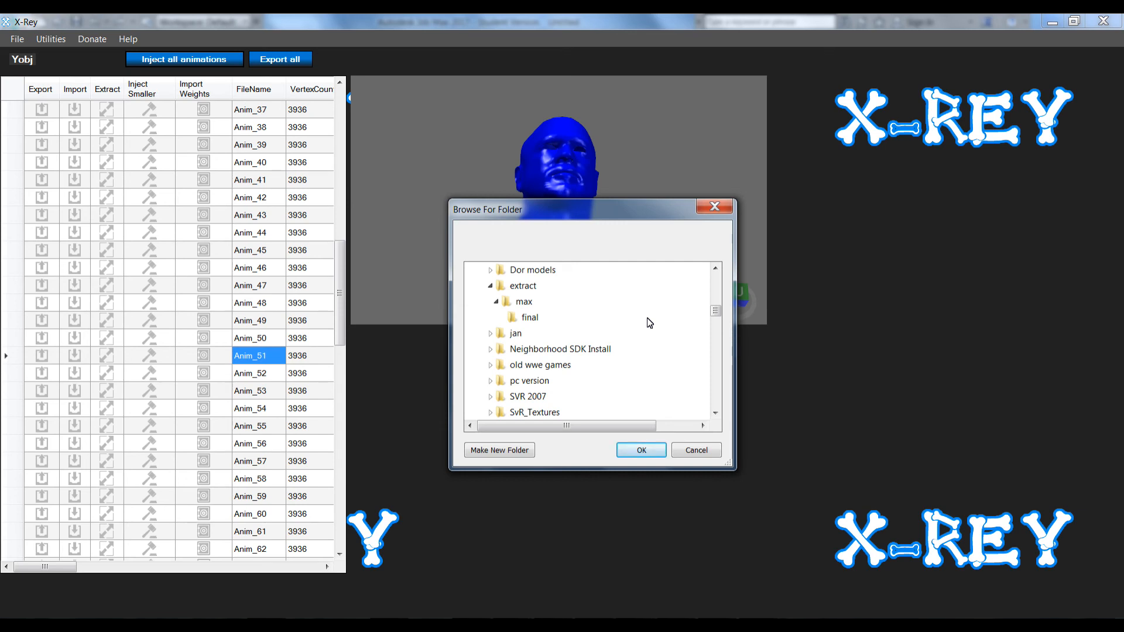
click(520, 321)
click(624, 449)
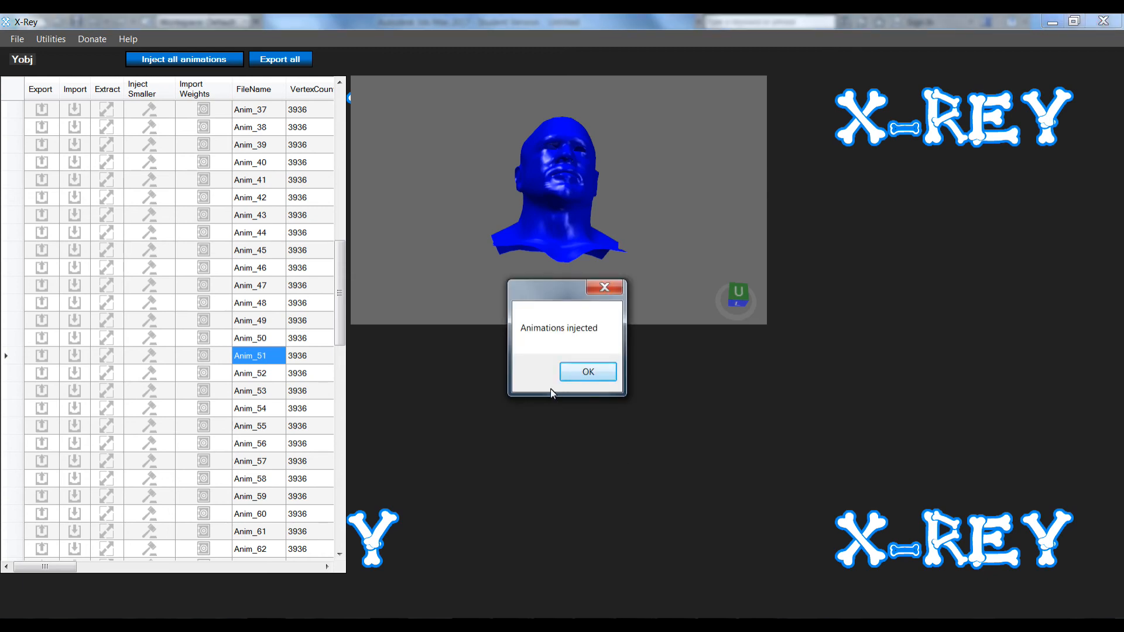
click(574, 375)
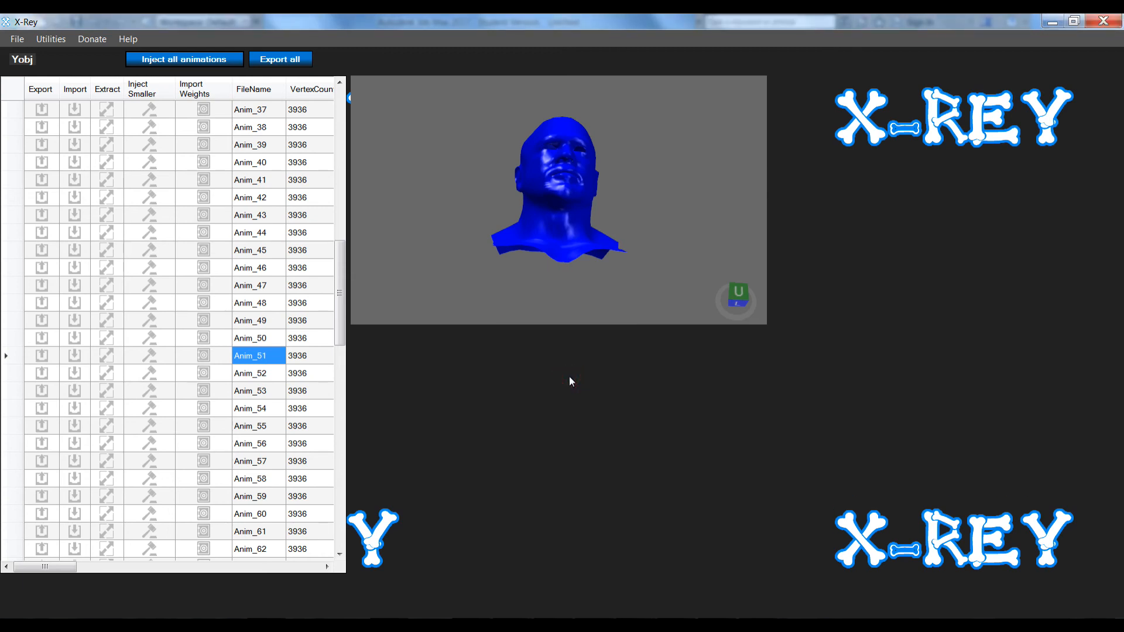
Check the injected Anim_51, Anim_50, Anim_49 and Anim_45 heads, then select Anim_112
scroll(342, 286, down, 1)
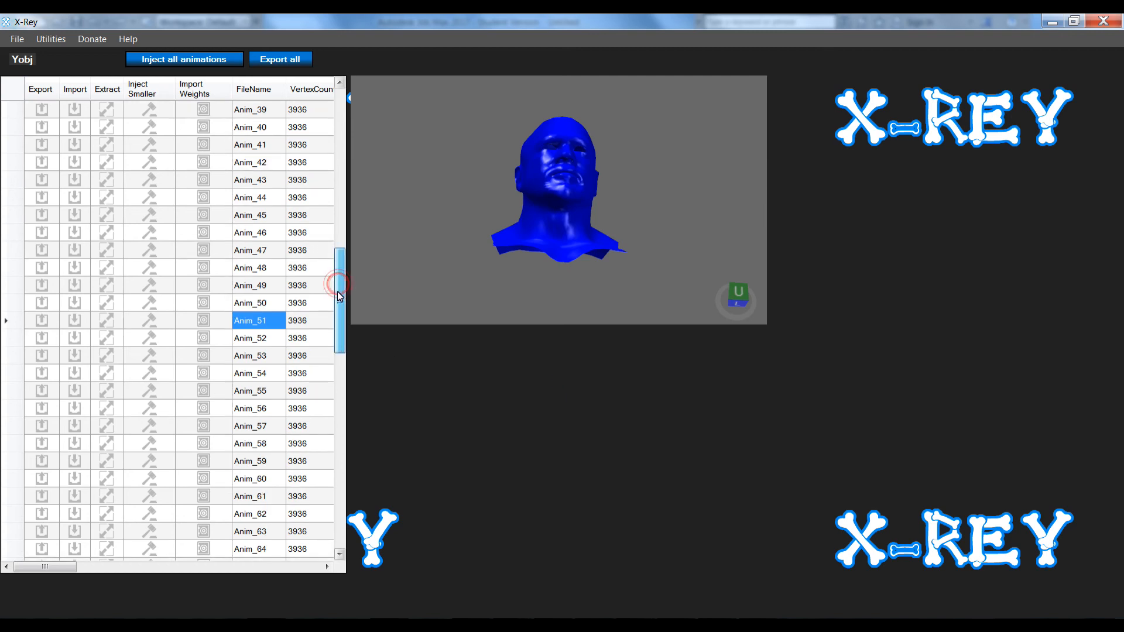
double_click(255, 321)
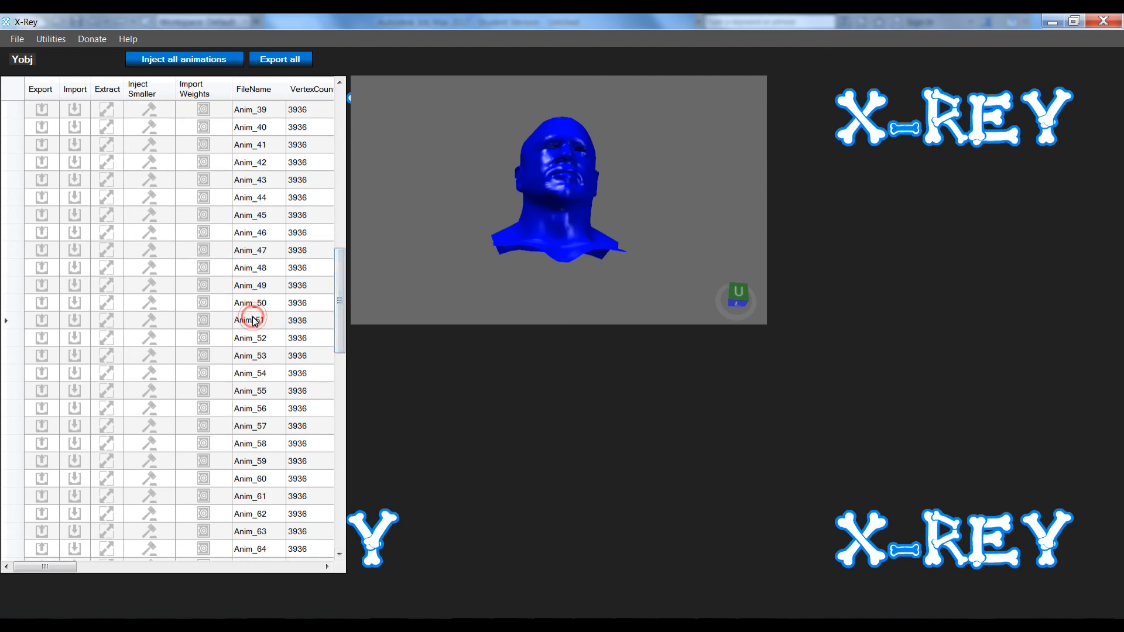
click(251, 302)
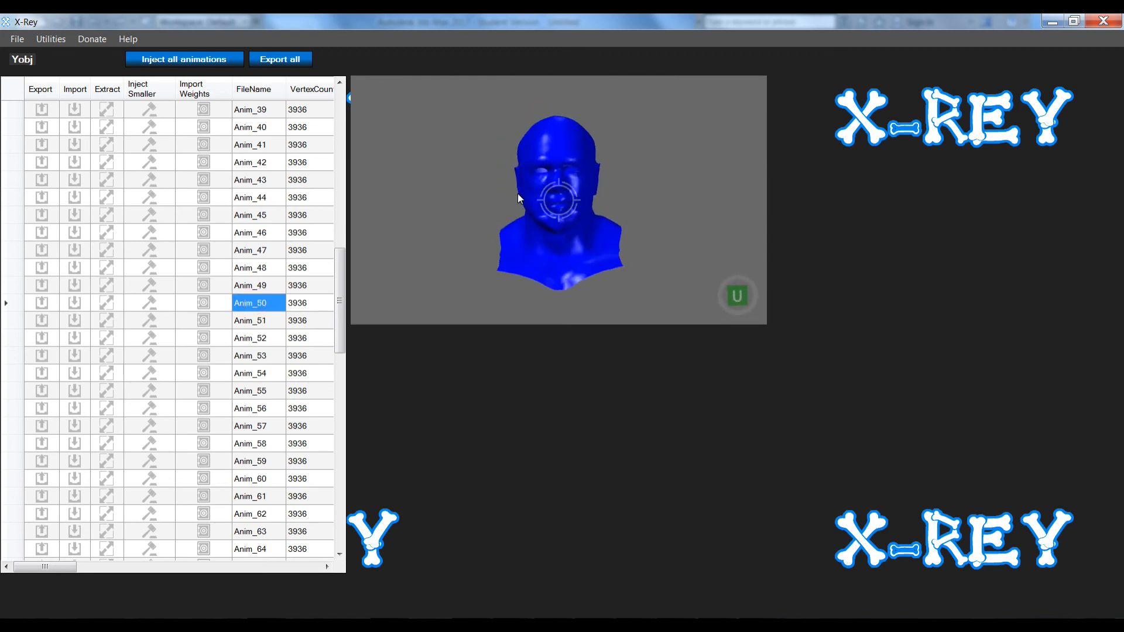
click(261, 285)
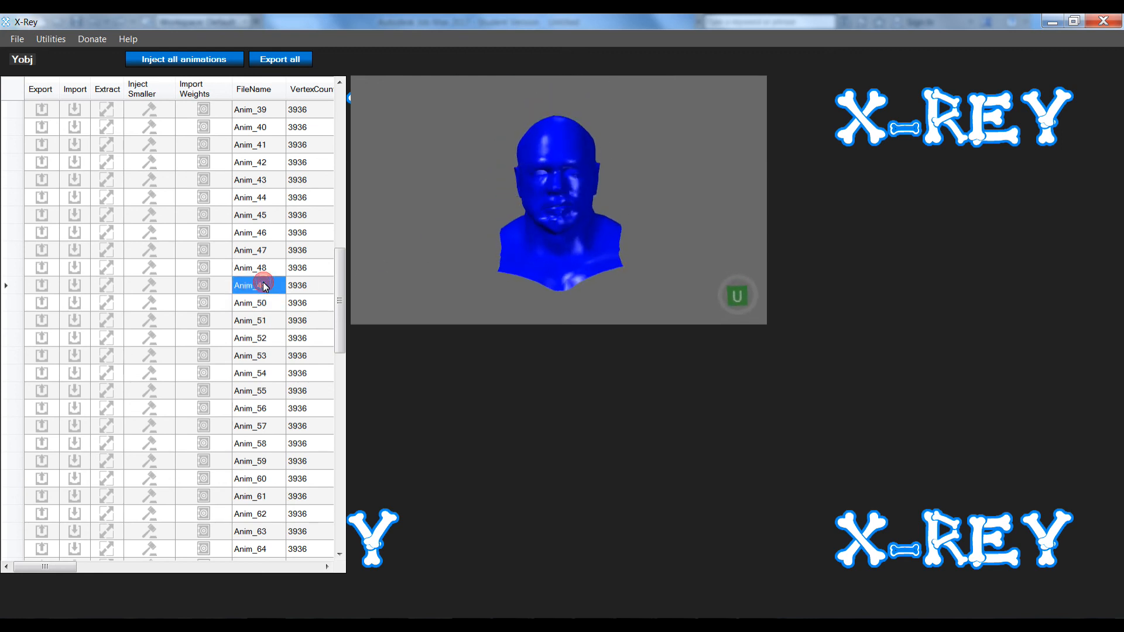
click(258, 215)
right_drag(544, 167, 562, 193)
scroll(561, 192, up, 5)
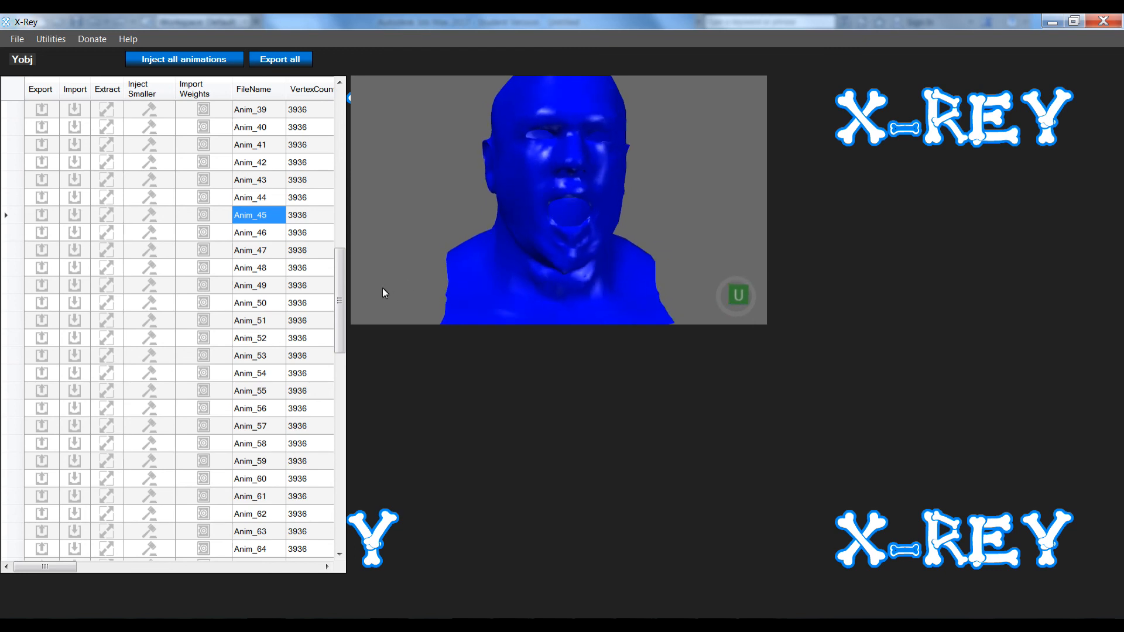
drag(338, 318, 343, 531)
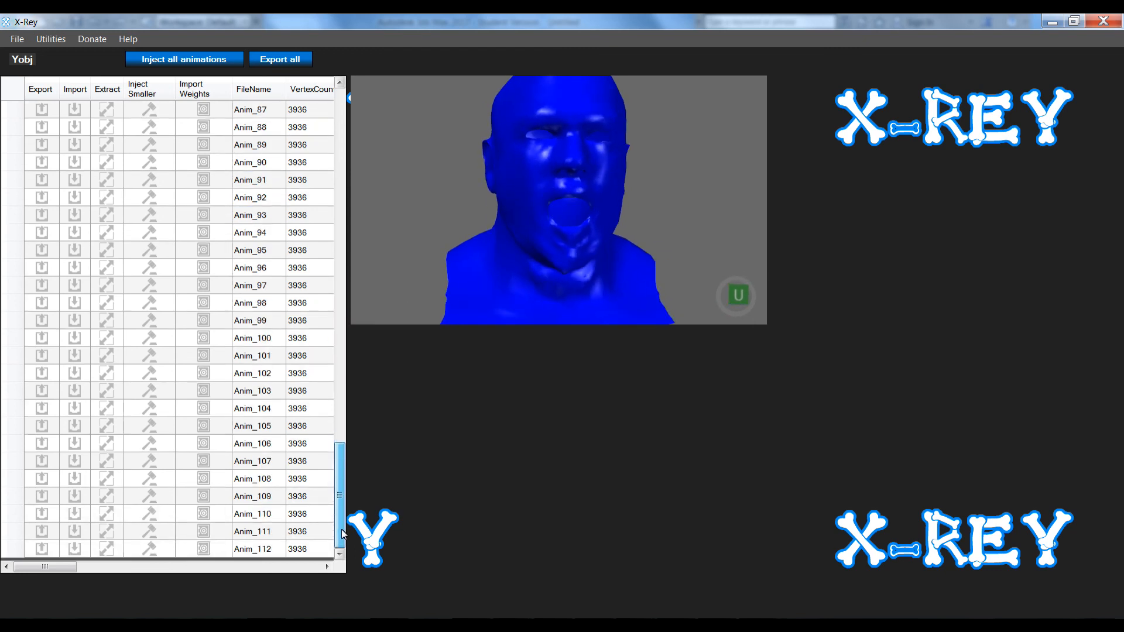
click(243, 551)
Open 0000steiner.yobj and inspect its object table, including the VertexHeaderCount of 113
click(243, 550)
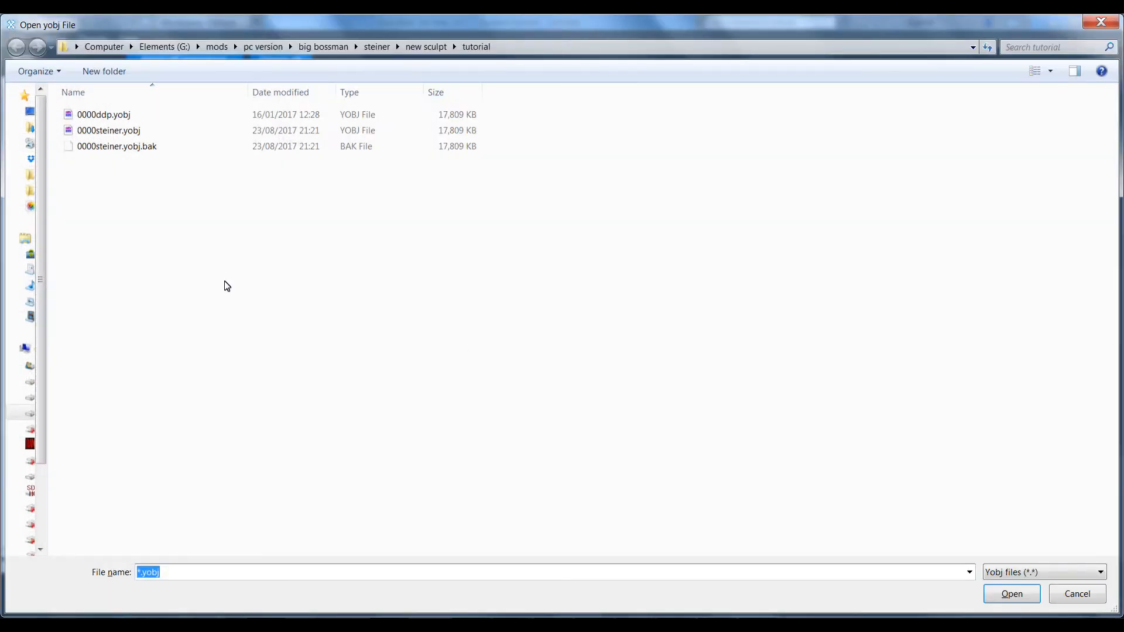
double_click(95, 131)
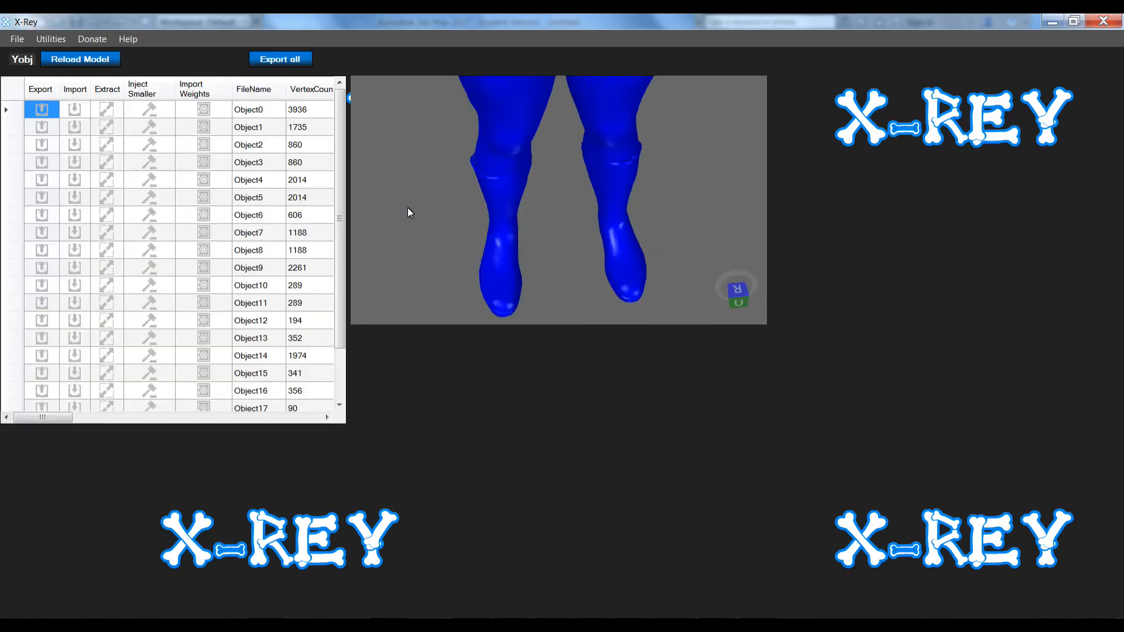
drag(60, 421, 316, 461)
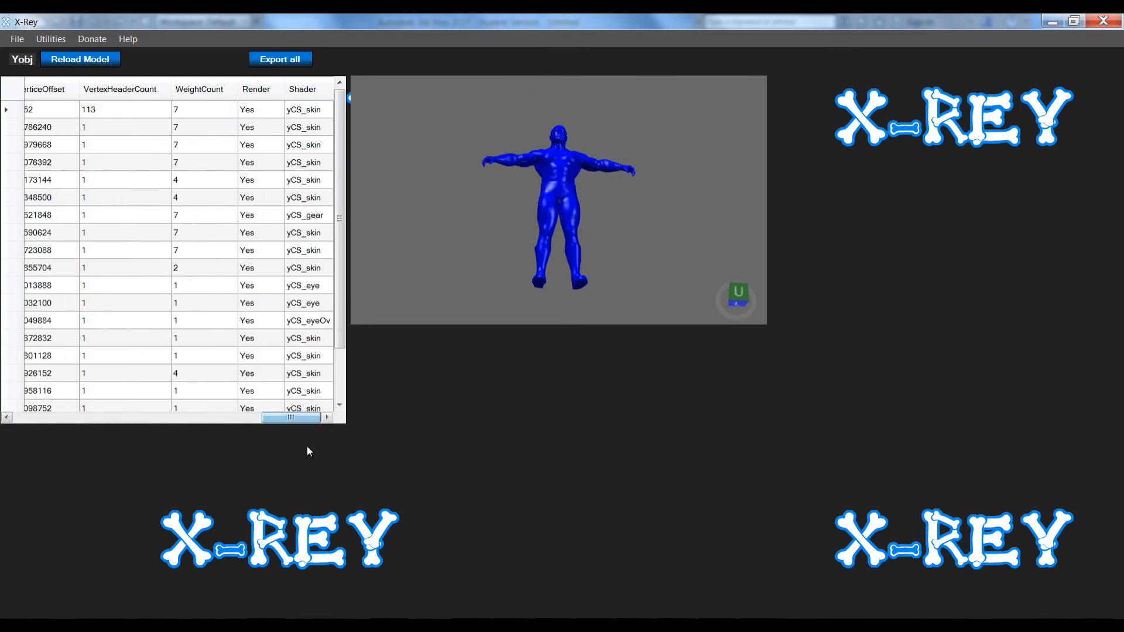
click(98, 111)
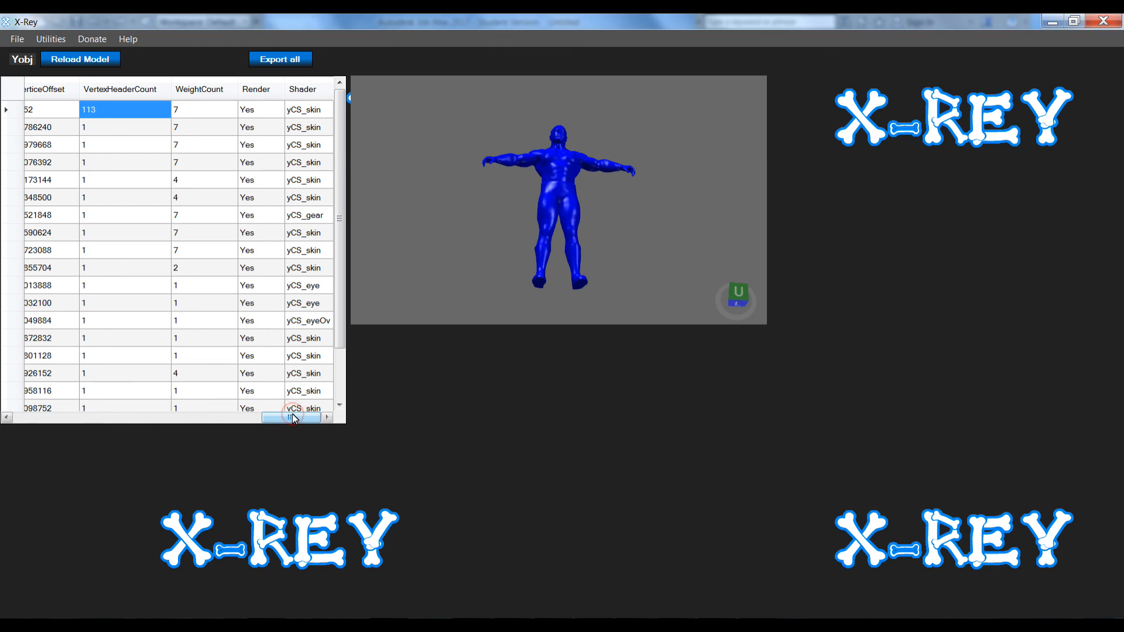
drag(293, 417, 36, 415)
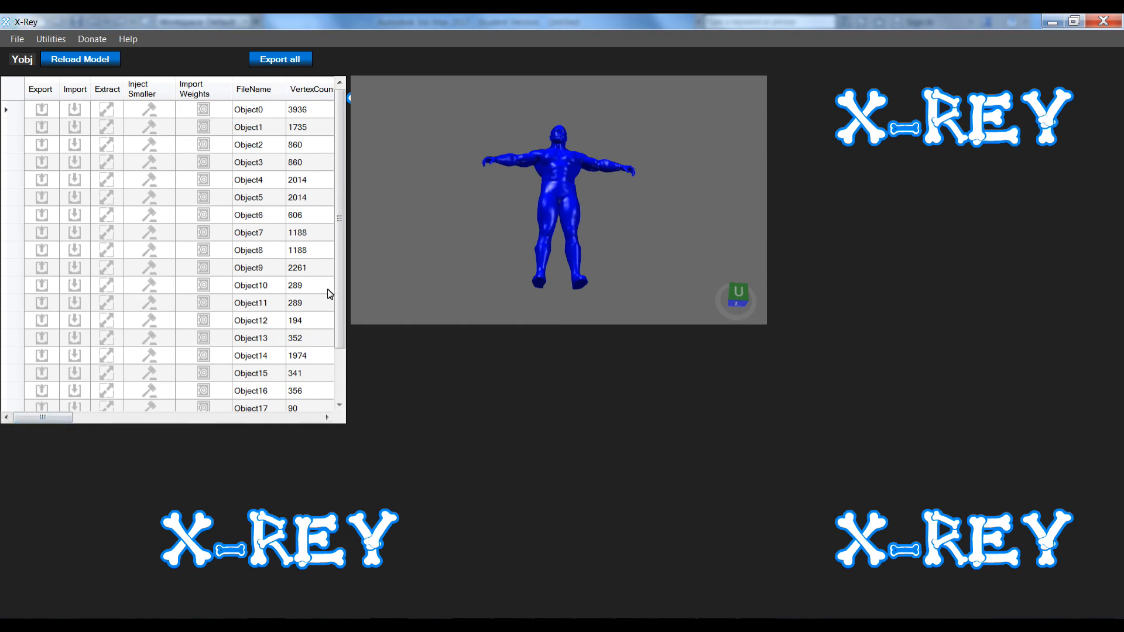
drag(339, 287, 339, 343)
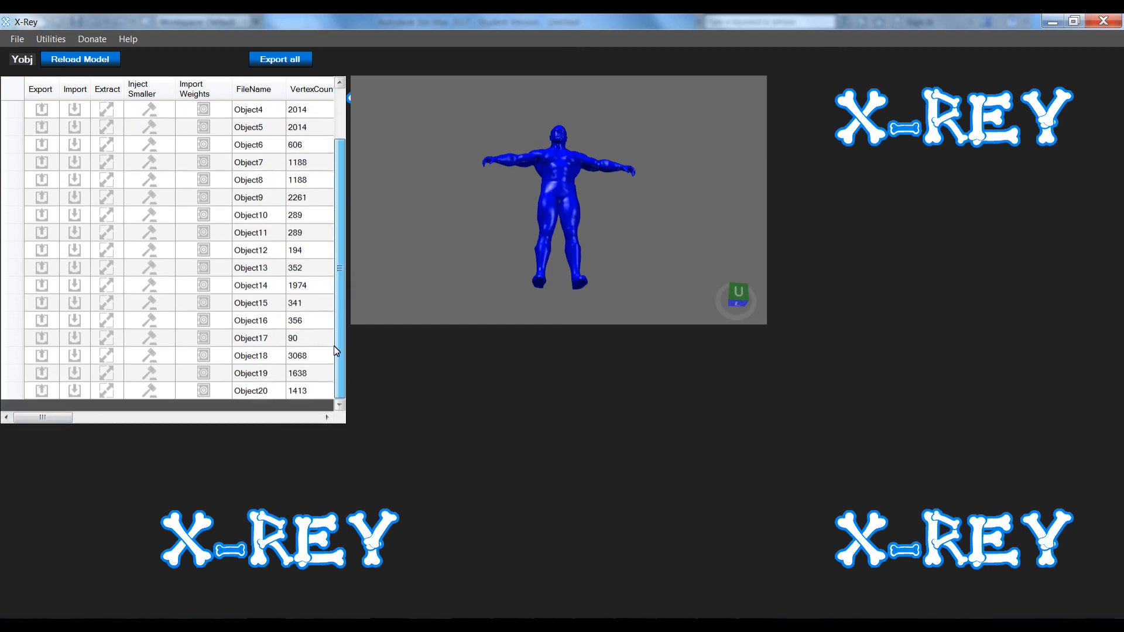
Preview Object16, the 356-vertex eye meshes
click(247, 323)
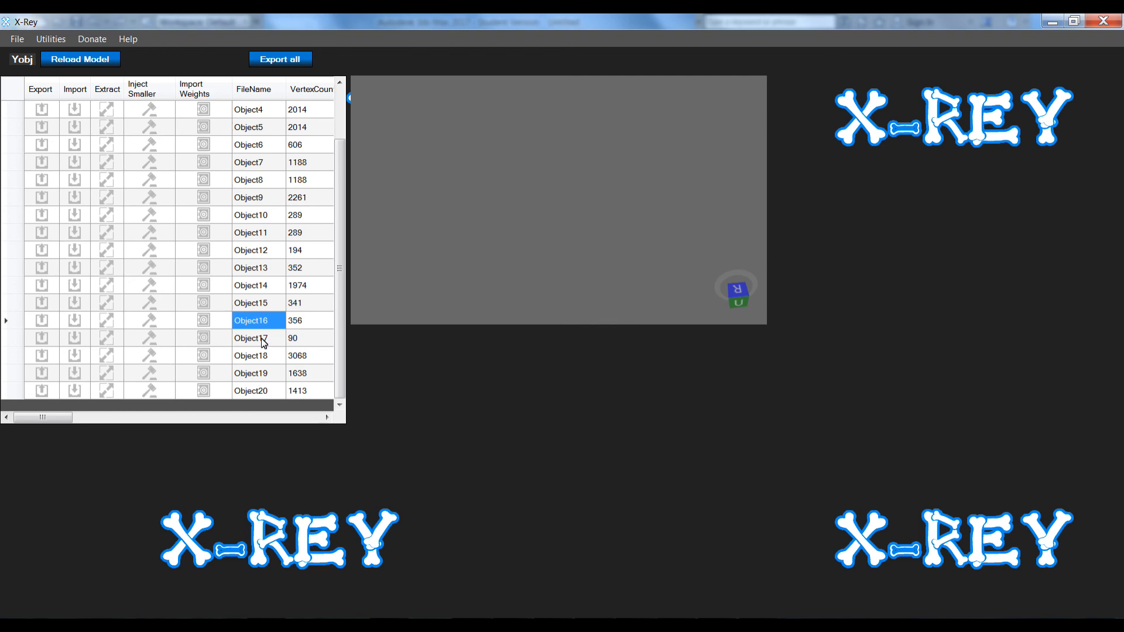
click(255, 324)
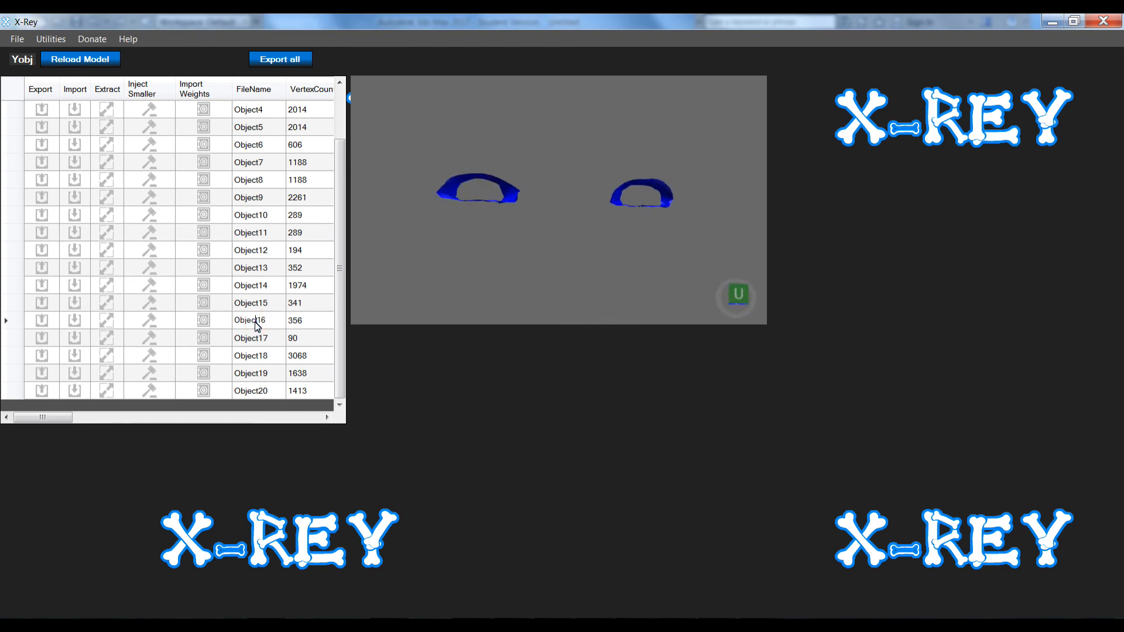
mouse_move(344, 315)
mouse_down()
mouse_move(341, 221)
mouse_move(344, 322)
mouse_up()
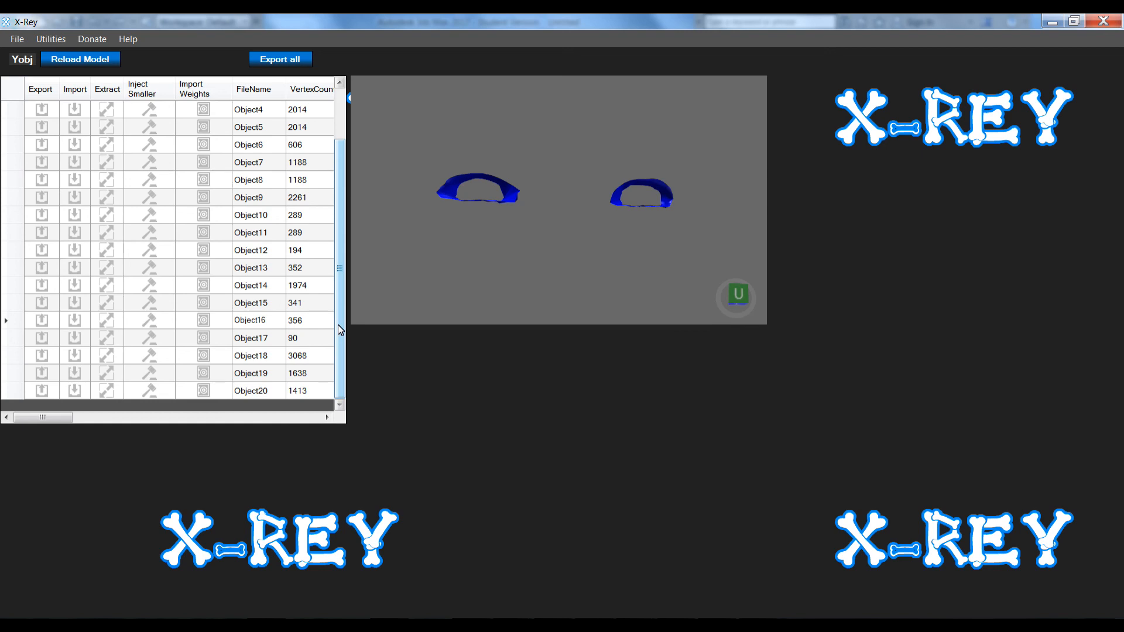
drag(337, 325, 342, 233)
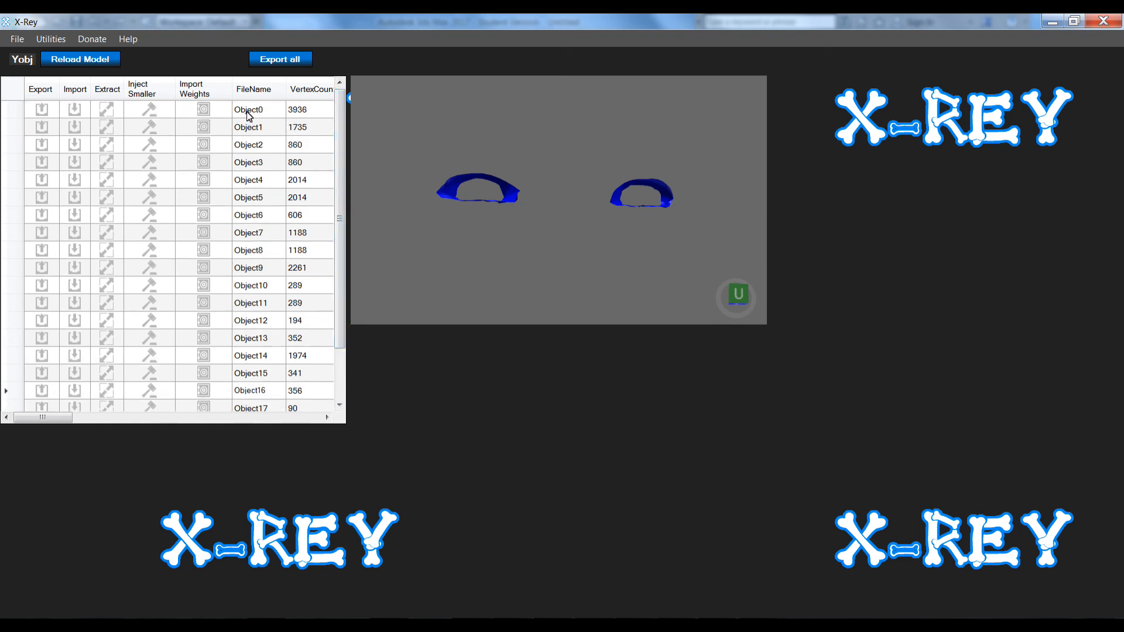